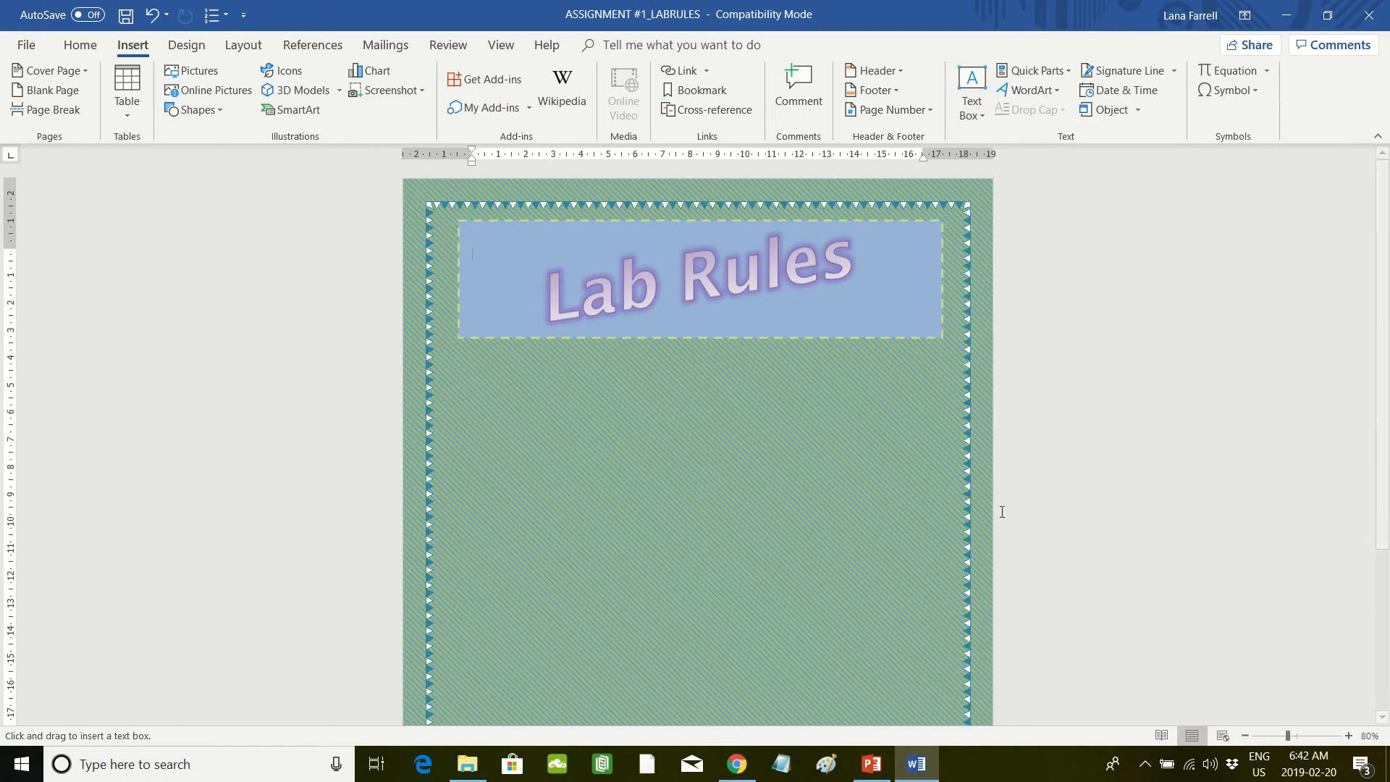
Step: Draw a text box about 3.33 by 7.91 cm below the Lab Rules banner, enter "Save Often" and move the box lower toward mid-page
mouse_move(487, 407)
left_mouse_down()
mouse_move(666, 498)
mouse_move(703, 498)
left_mouse_up()
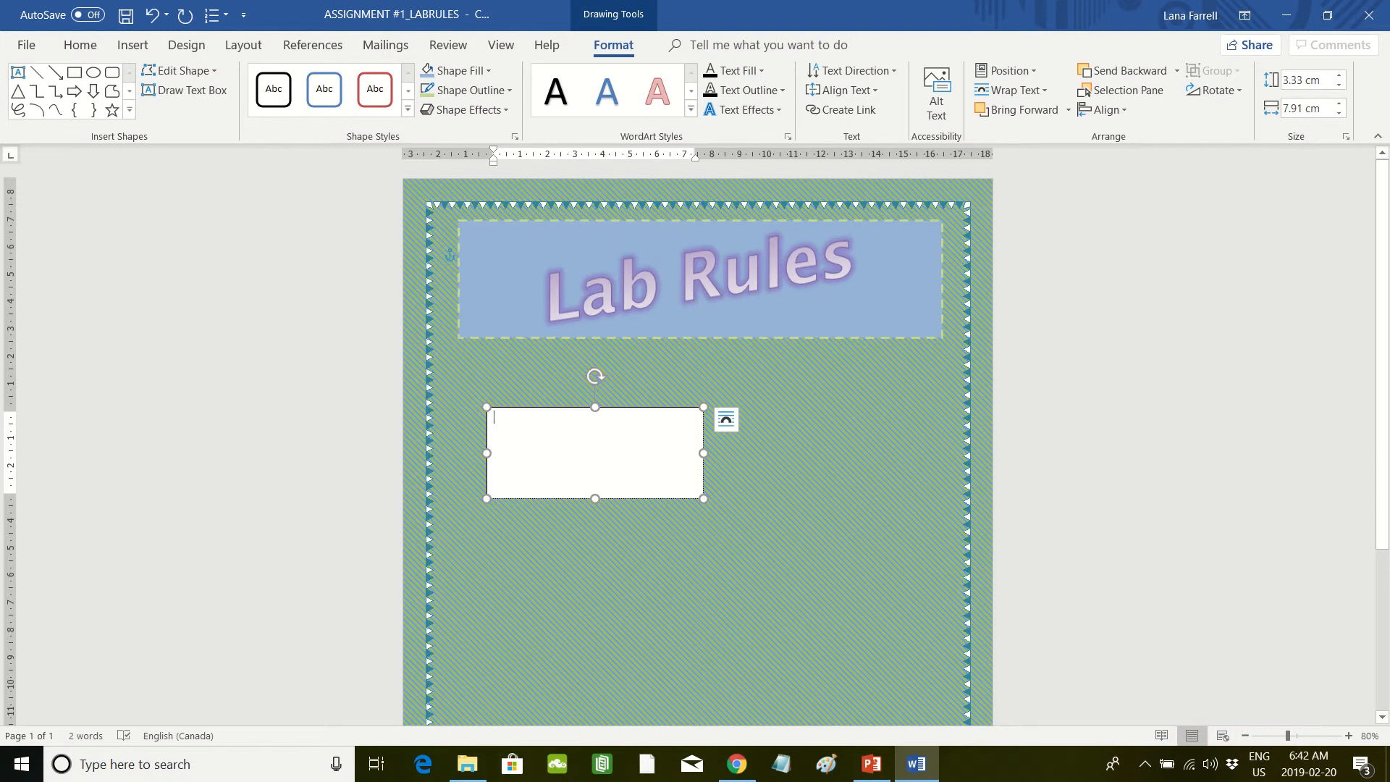
type("s")
left_click_drag(659, 407, 758, 491)
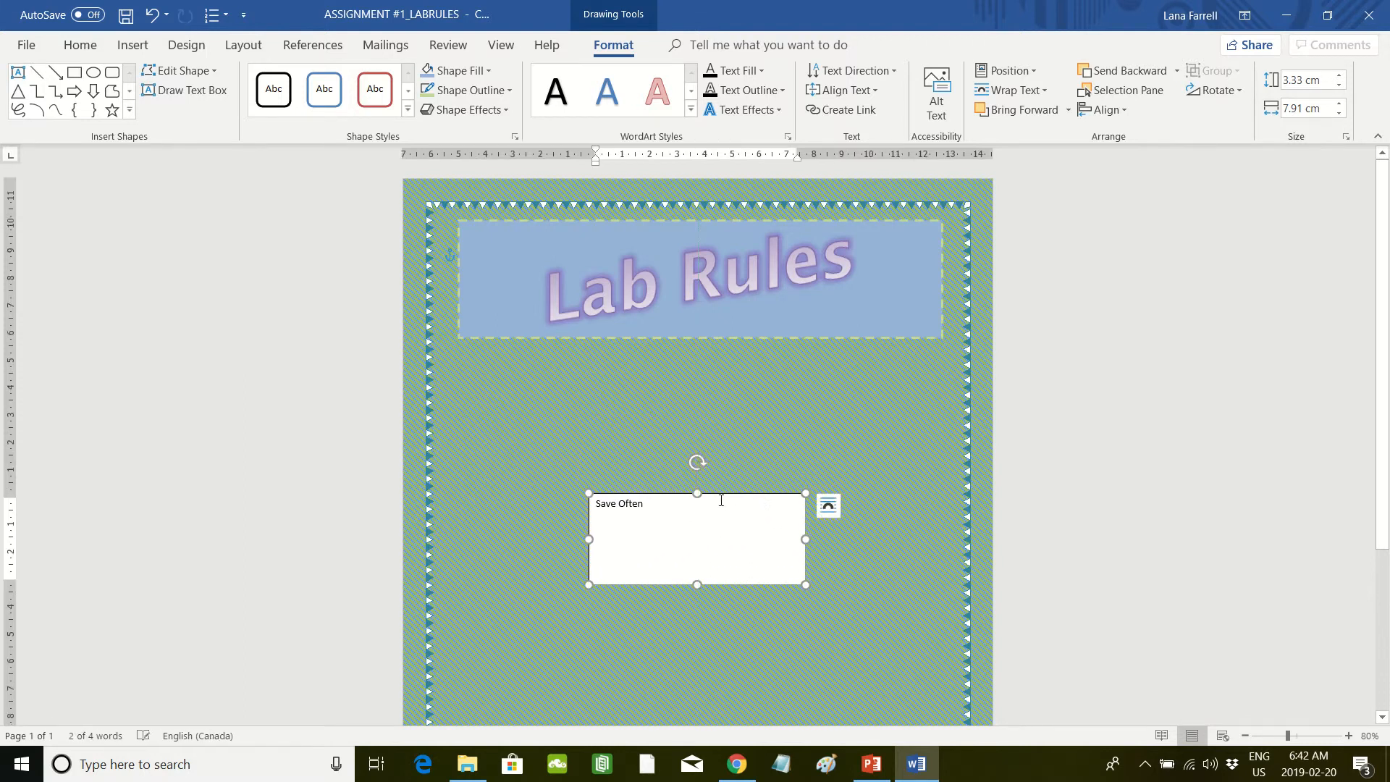
Step: Shrink the Save Often text box to about 1.11 by 3.31 cm and centre its text
left_click_drag(805, 536, 679, 539)
left_click_drag(635, 585, 635, 524)
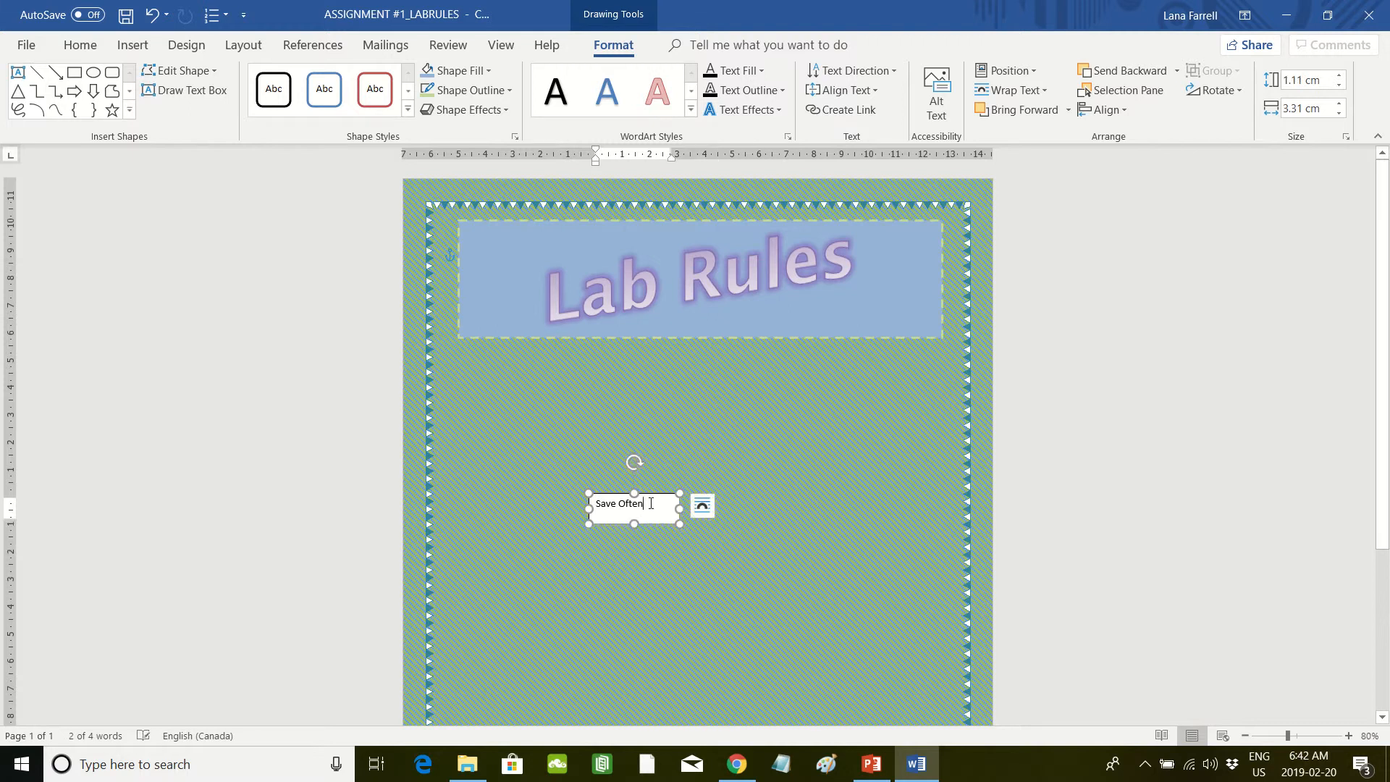
left_click(80, 45)
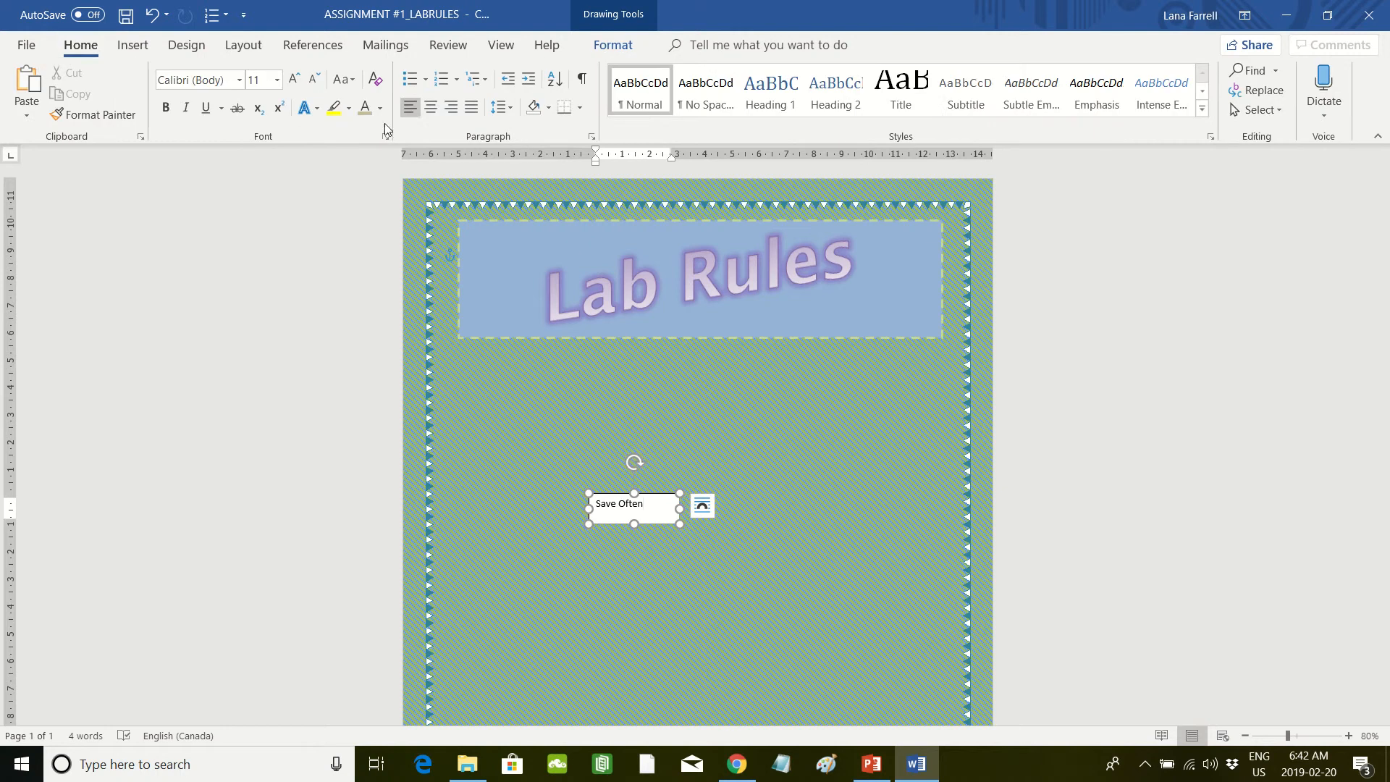
left_click(431, 107)
left_click(775, 528)
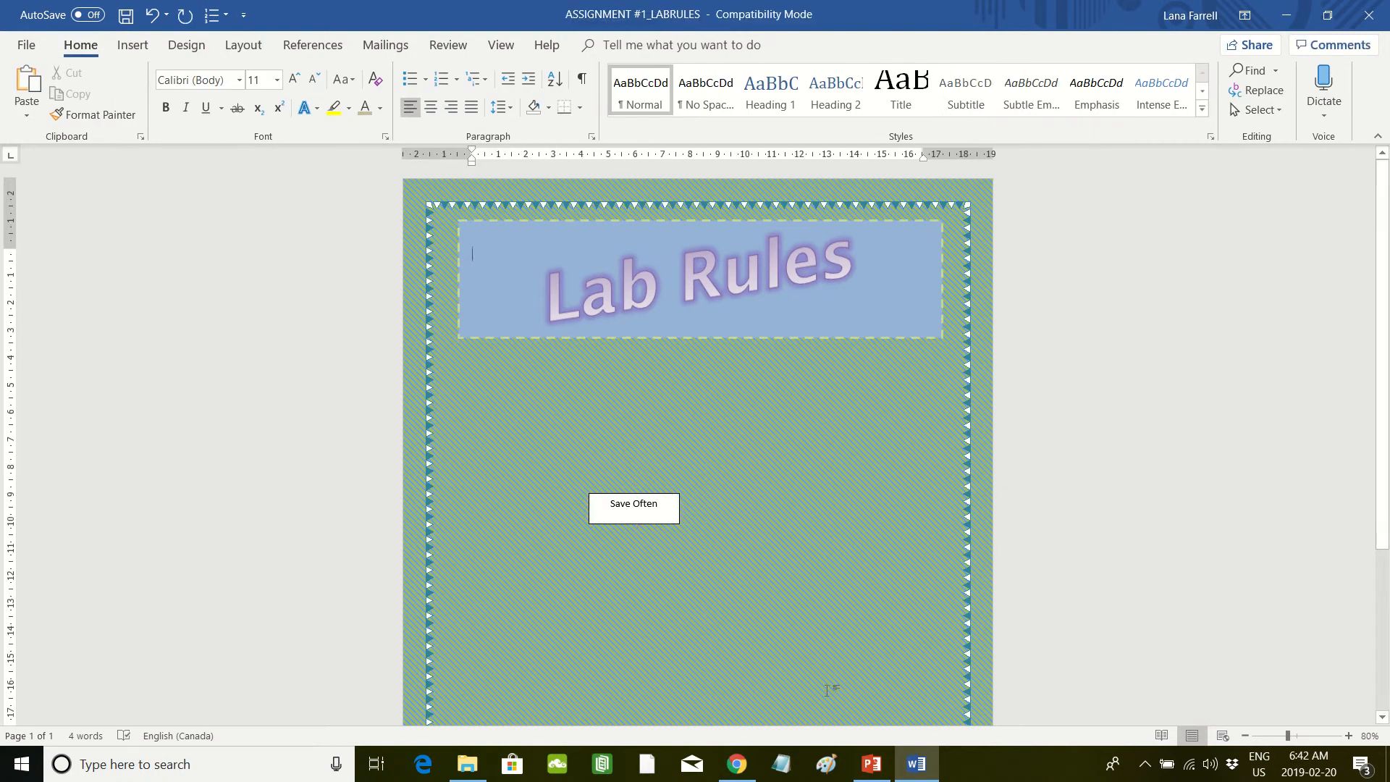
Step: Switch to Chrome and search Google Images for "save icon"
left_click(753, 775)
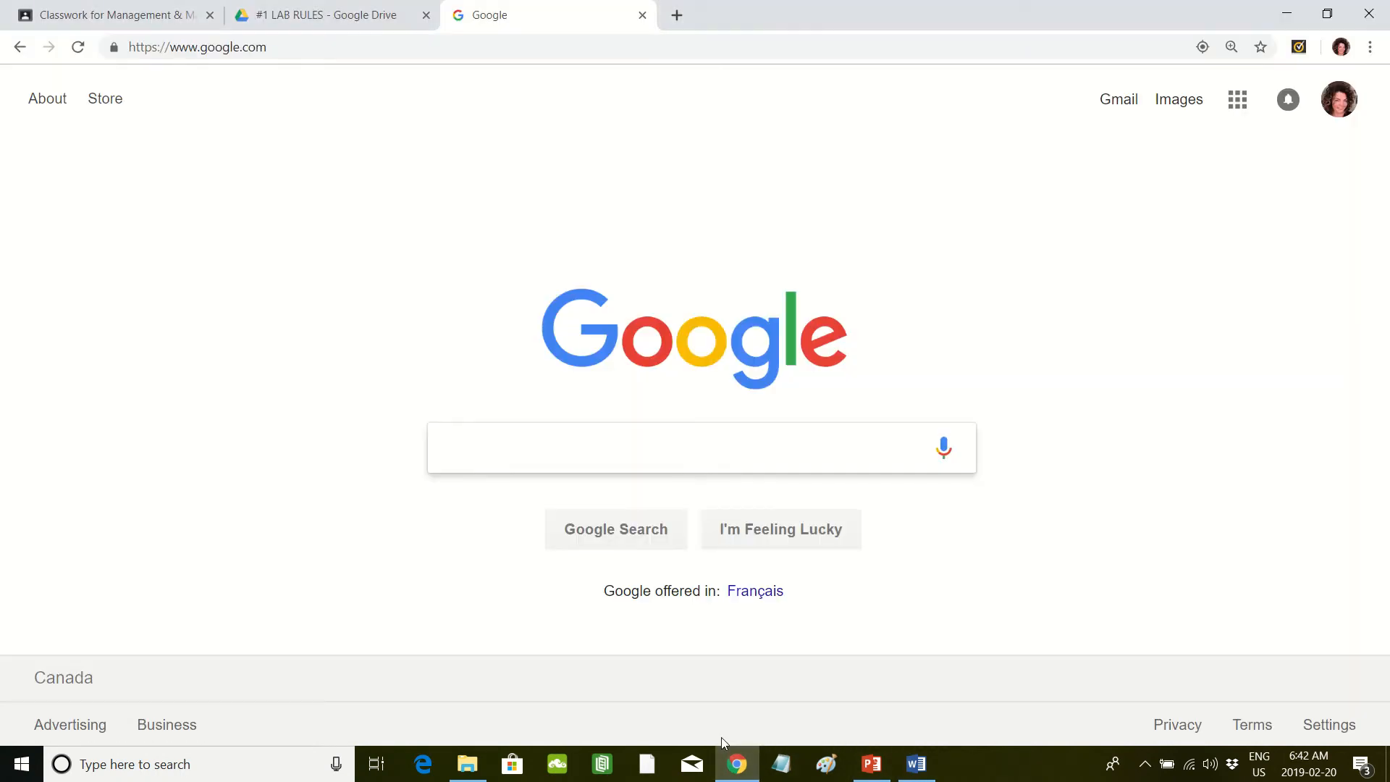
type("save of")
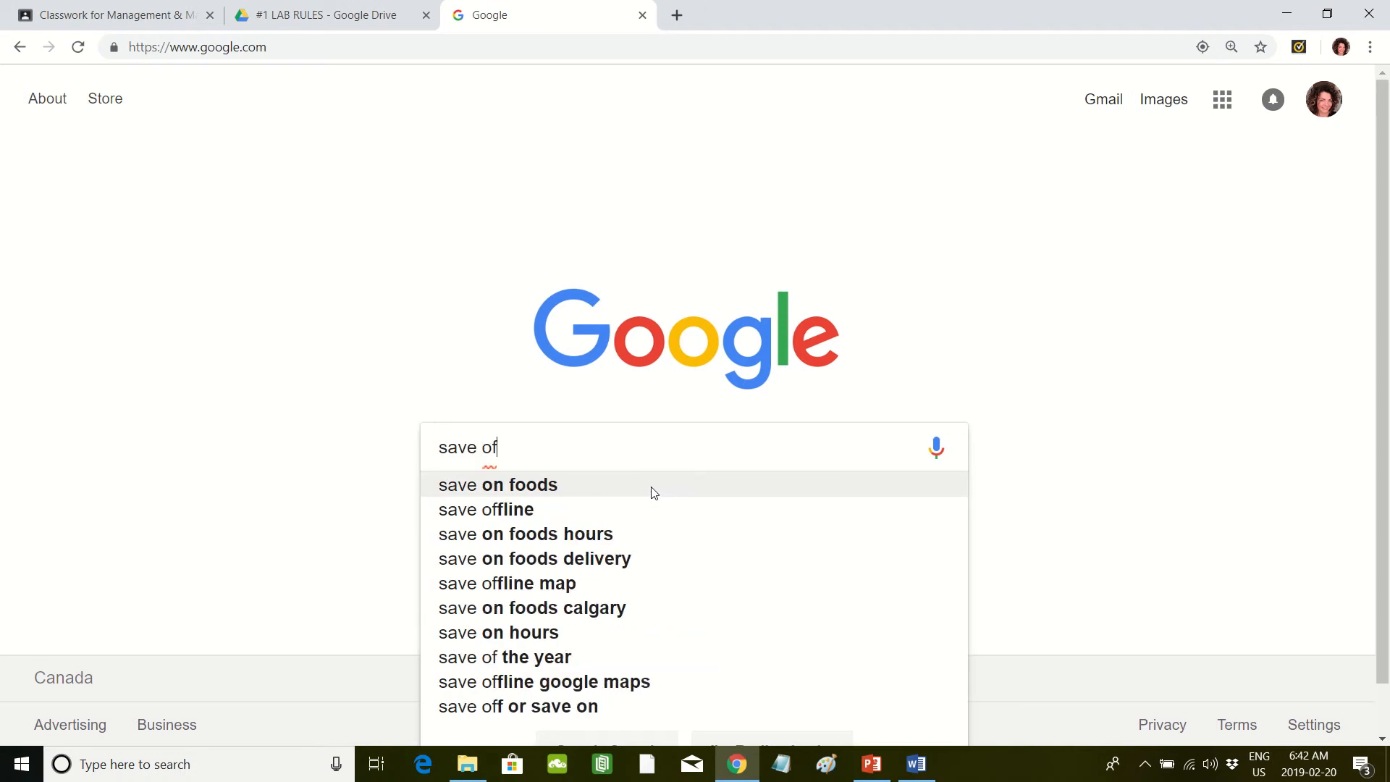
key("BackSpace")
key("BackSpace")
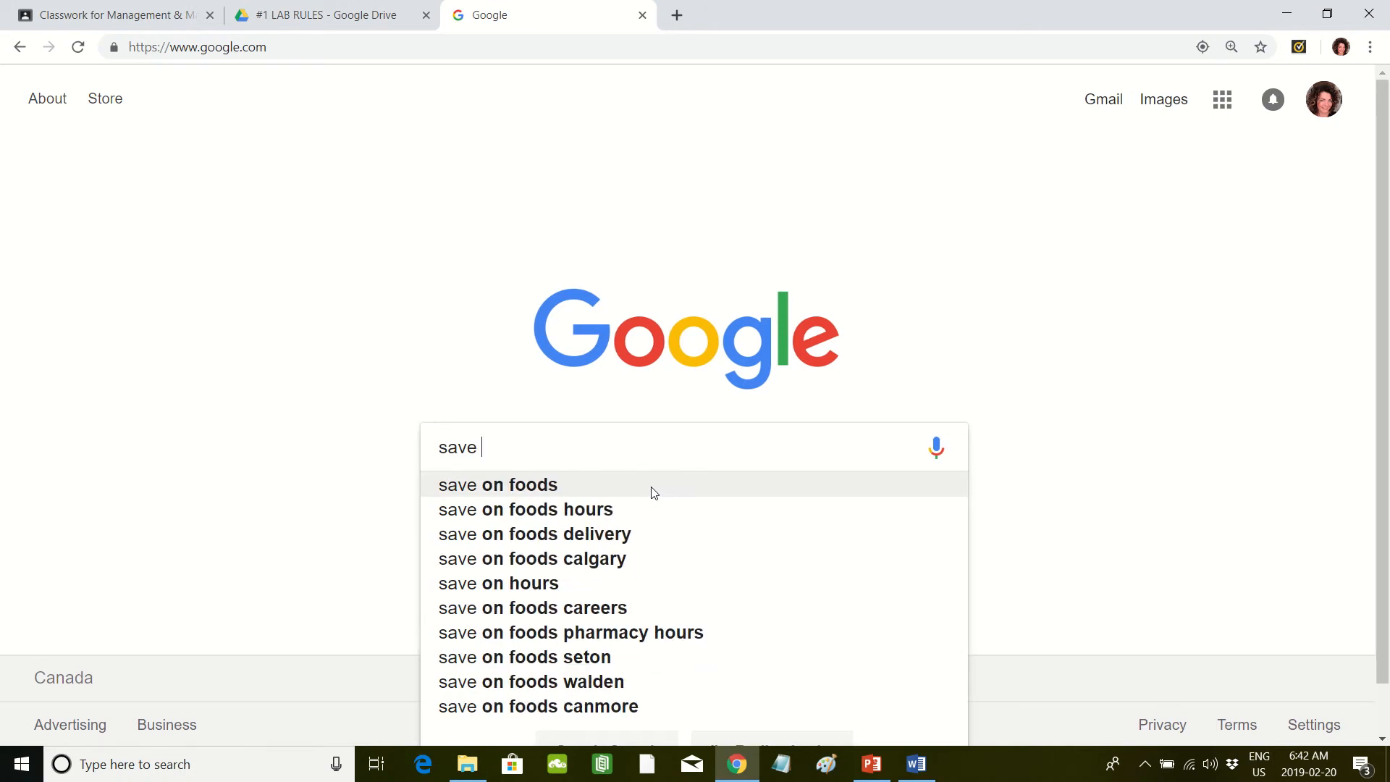
type("icon")
key("Return")
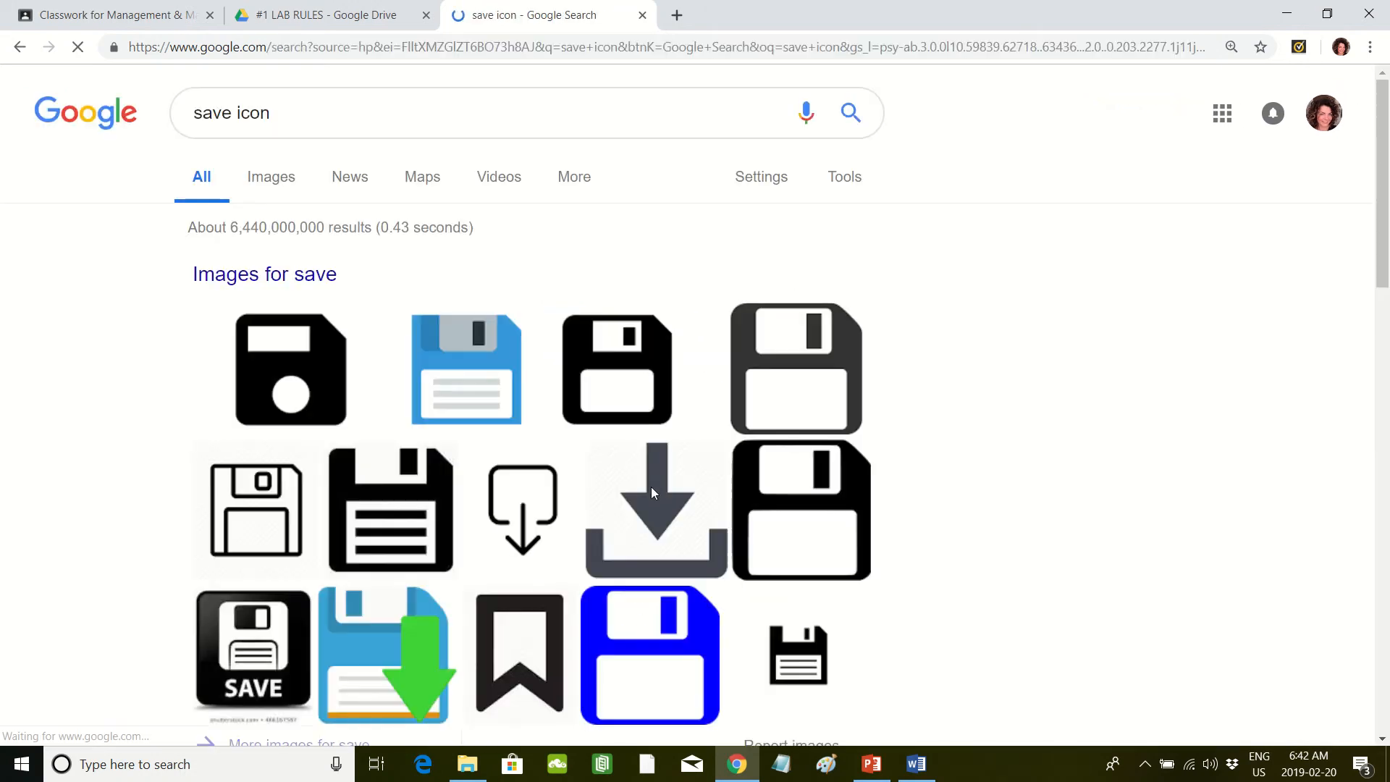
left_click(287, 182)
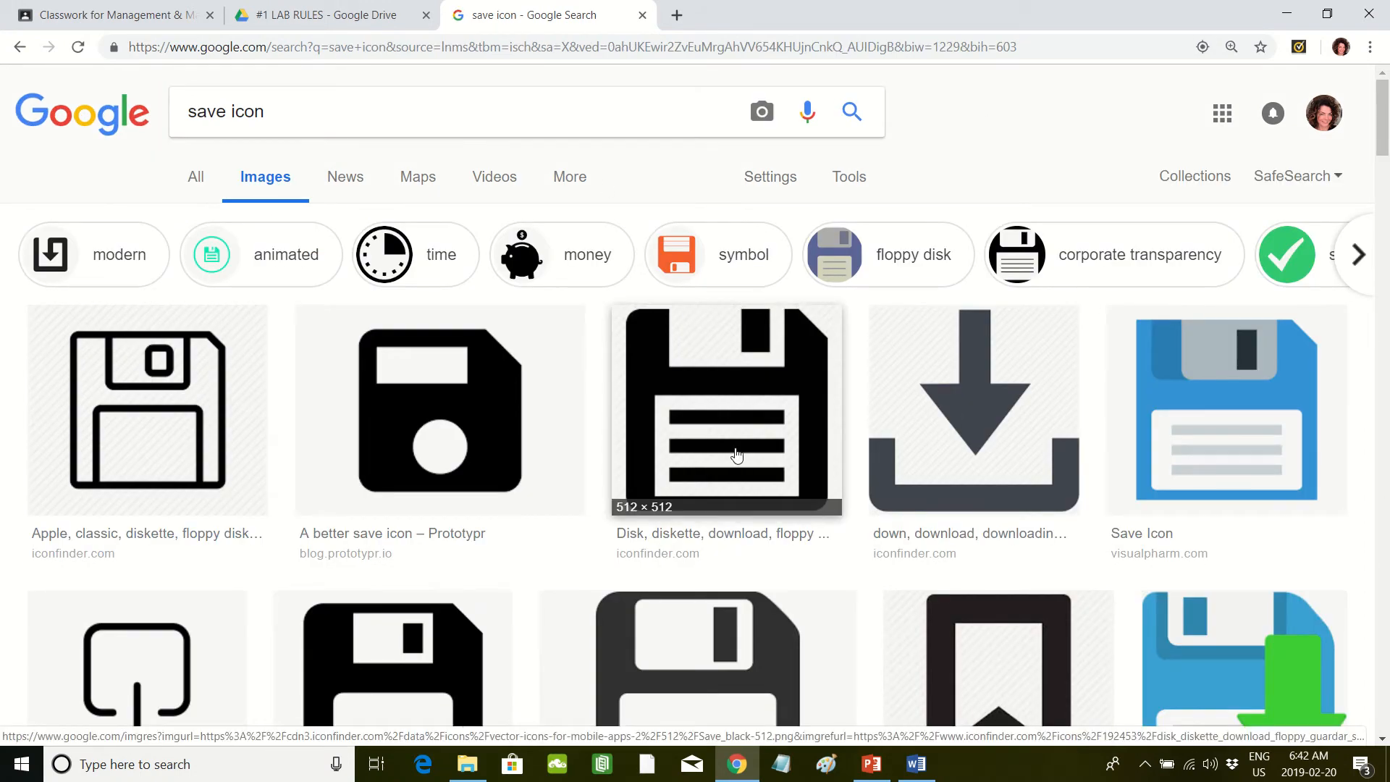
Step: Open the preview of the blue floppy disk icon from icons-for-free.com in the image results
scroll(737, 455, "down", 2)
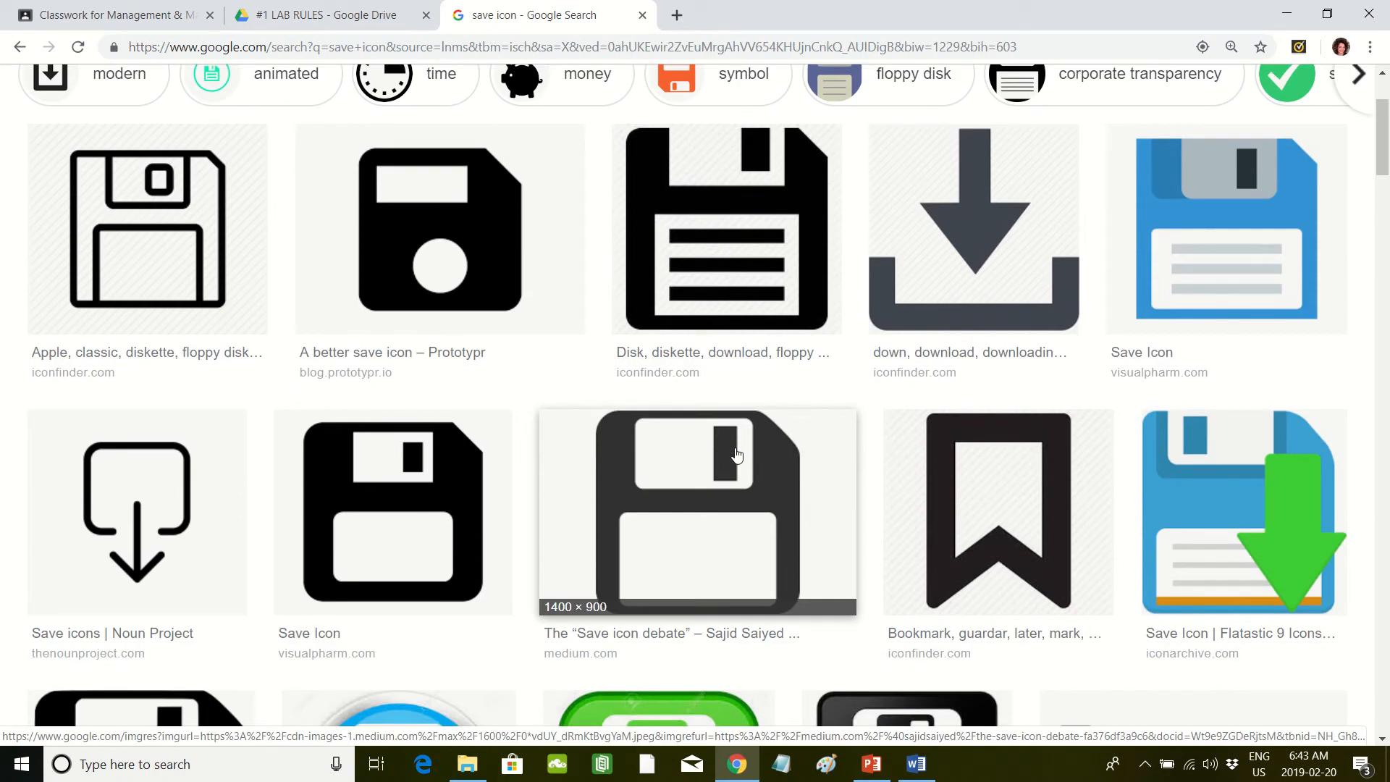
scroll(732, 456, "down", 8)
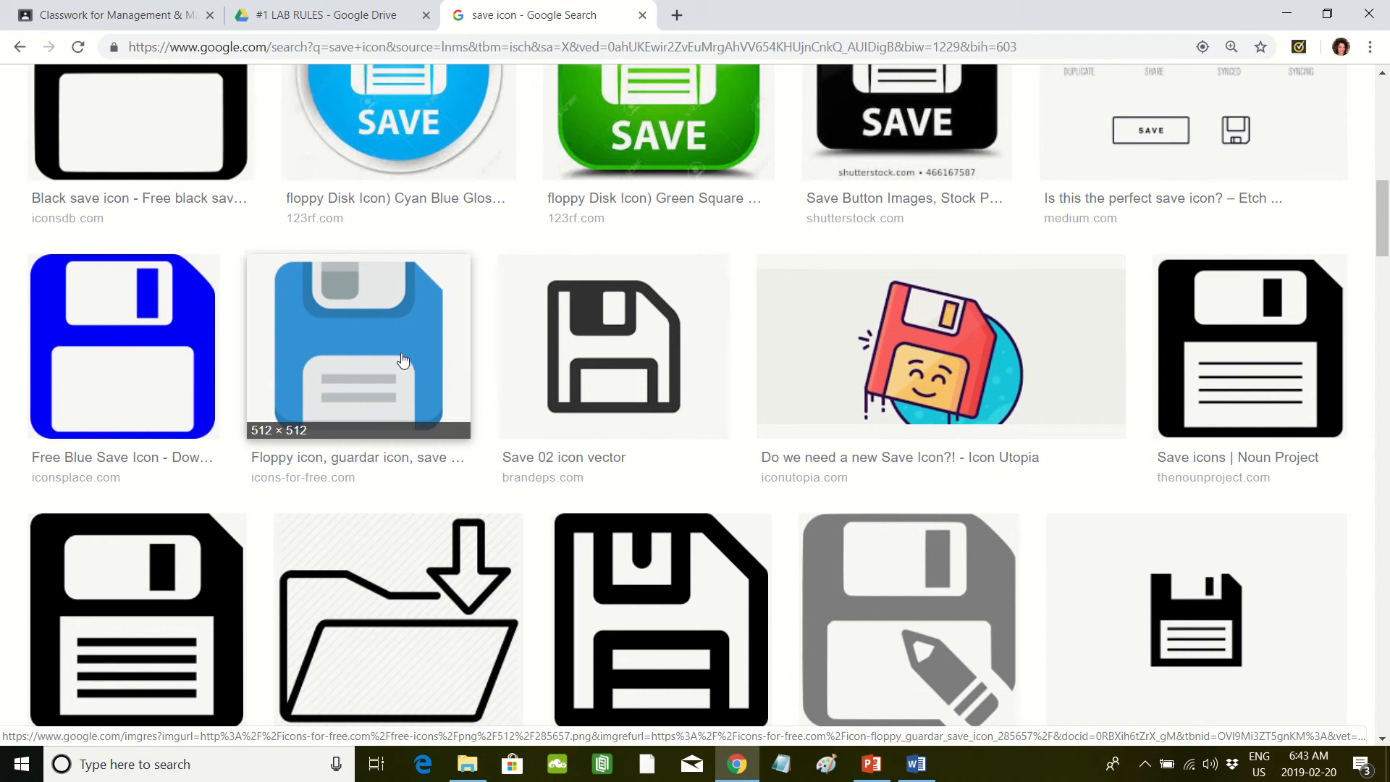
left_click(403, 360)
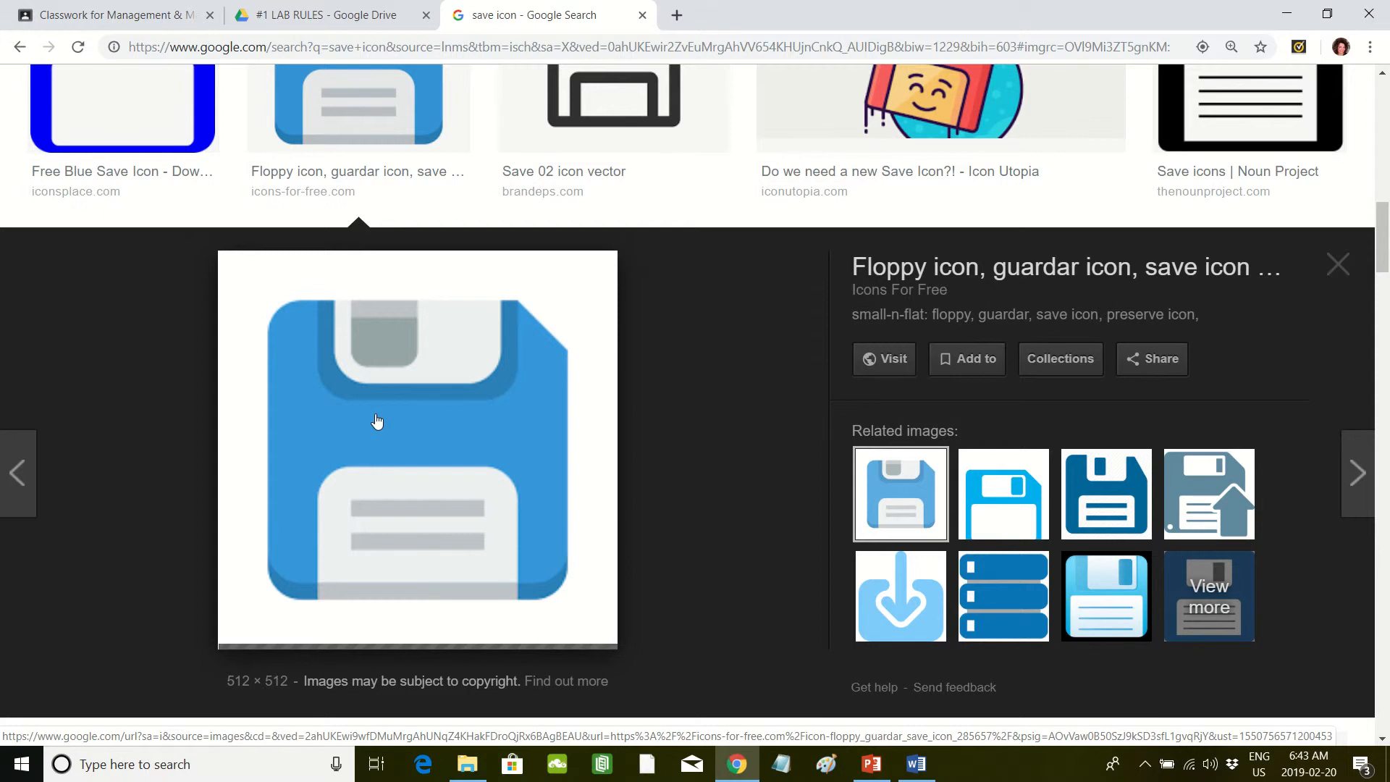
Step: Save the blue floppy disk image as a PNG named download in the WORD PROCESSING 1 folder on the C: drive
right_click(402, 408)
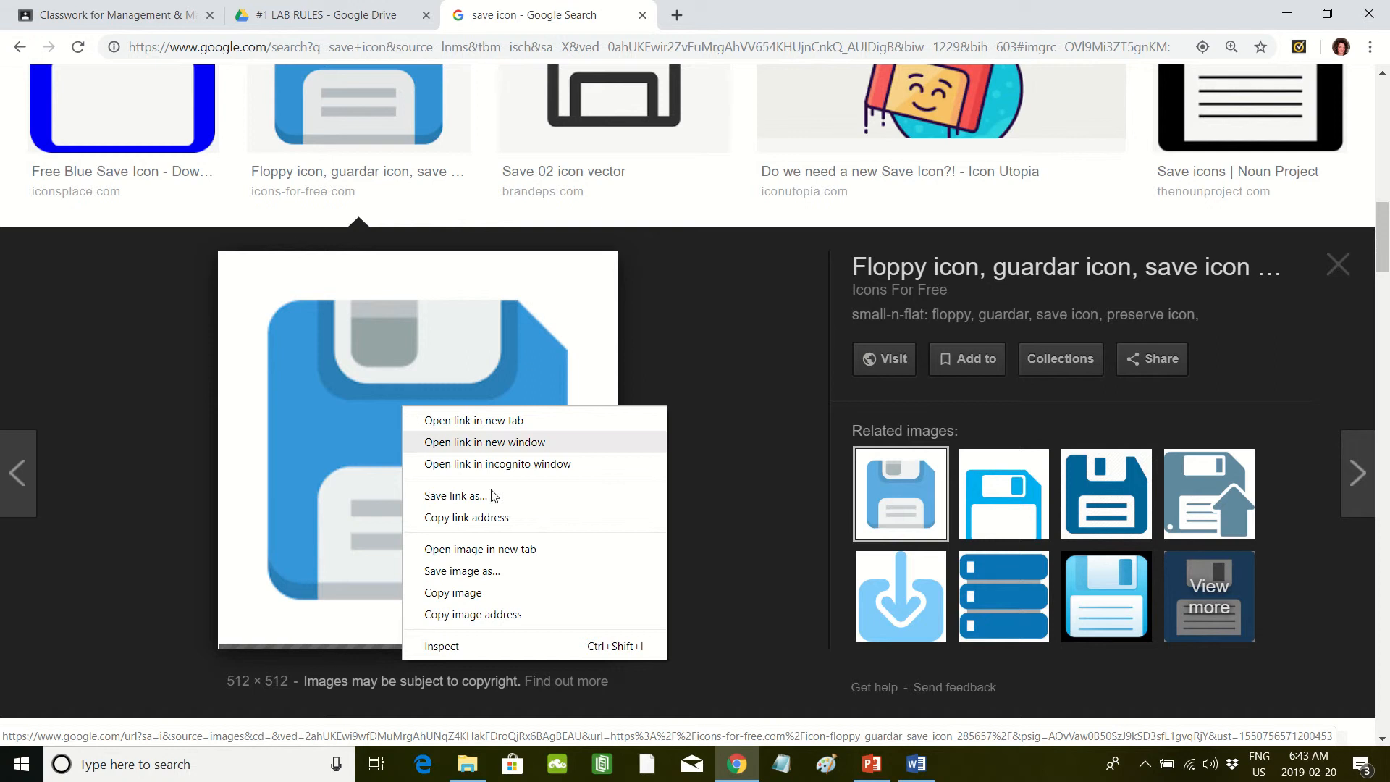
left_click(495, 570)
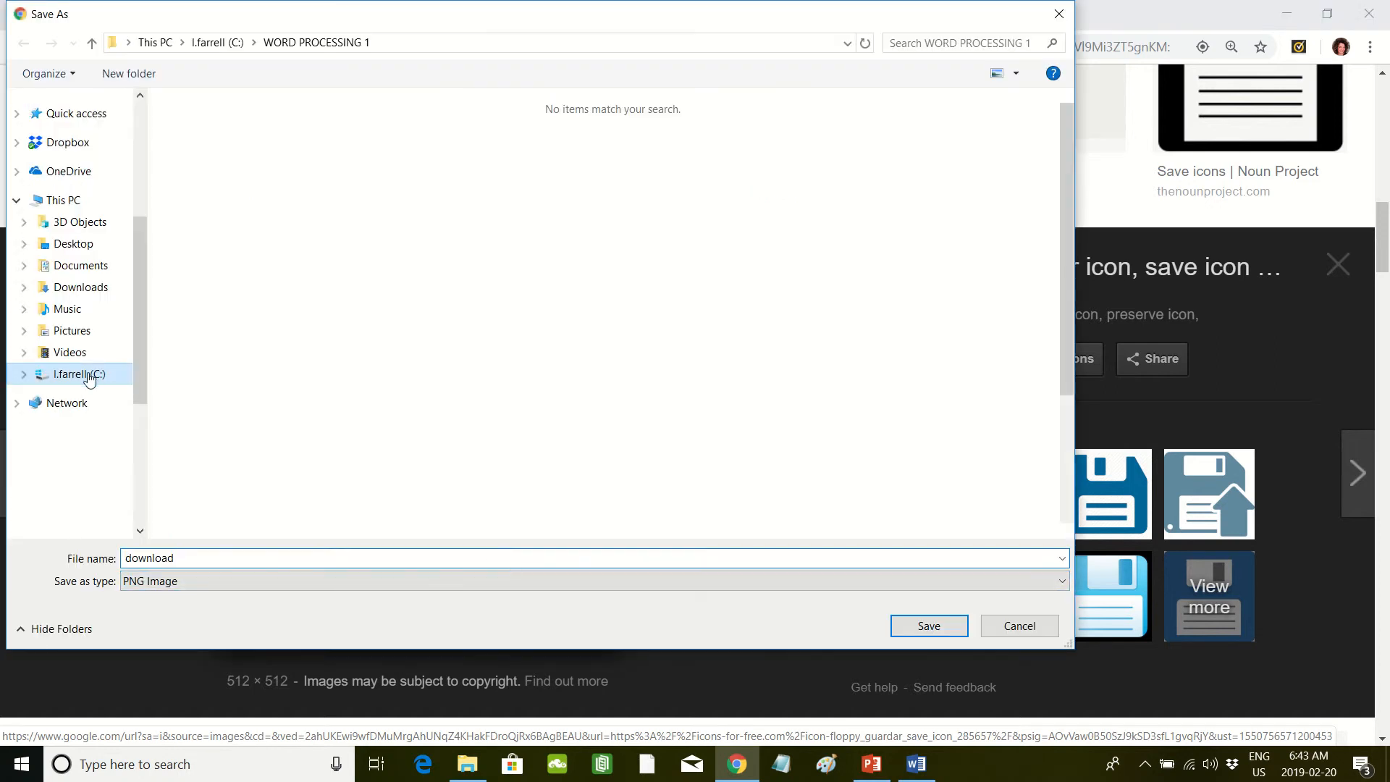
left_click(88, 375)
scroll(132, 319, "down", 1)
scroll(134, 391, "down", 3)
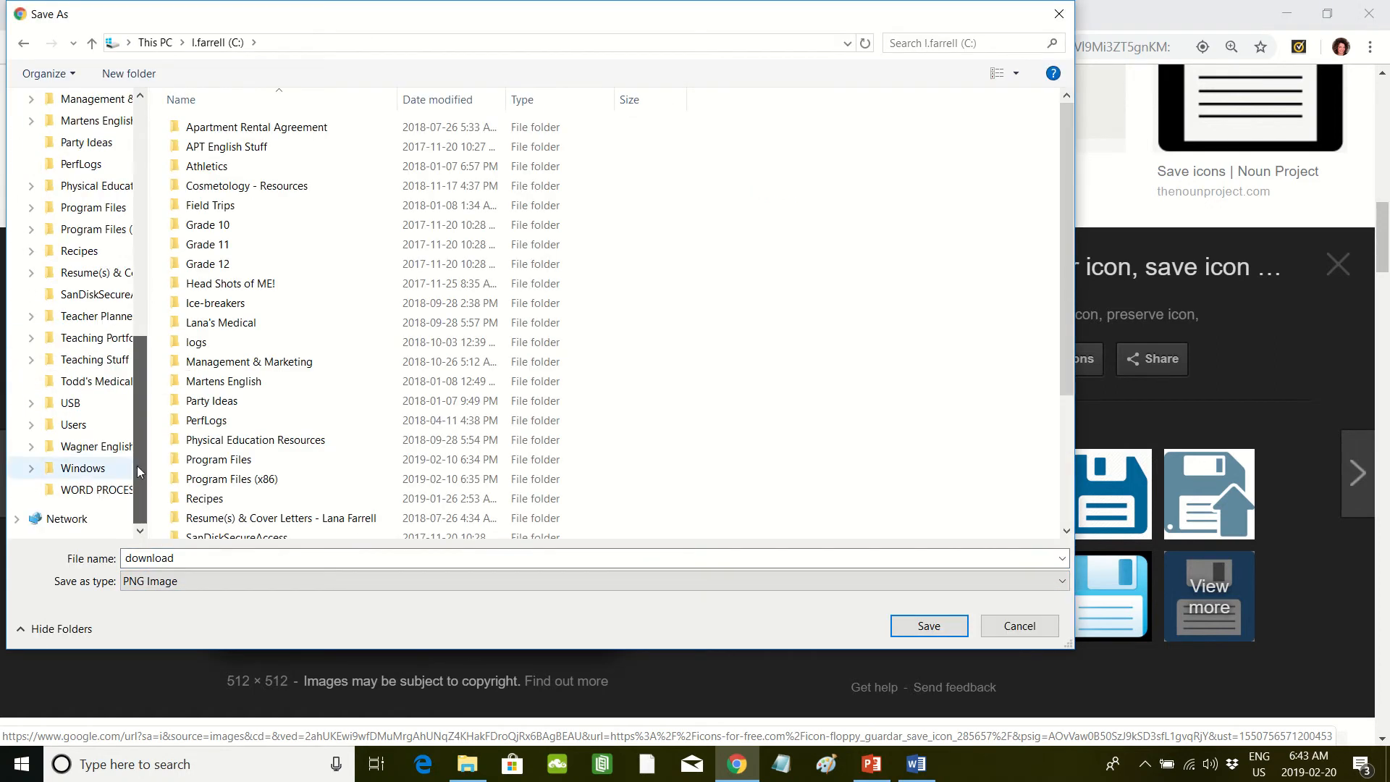
scroll(238, 471, "down", 3)
double_click(244, 535)
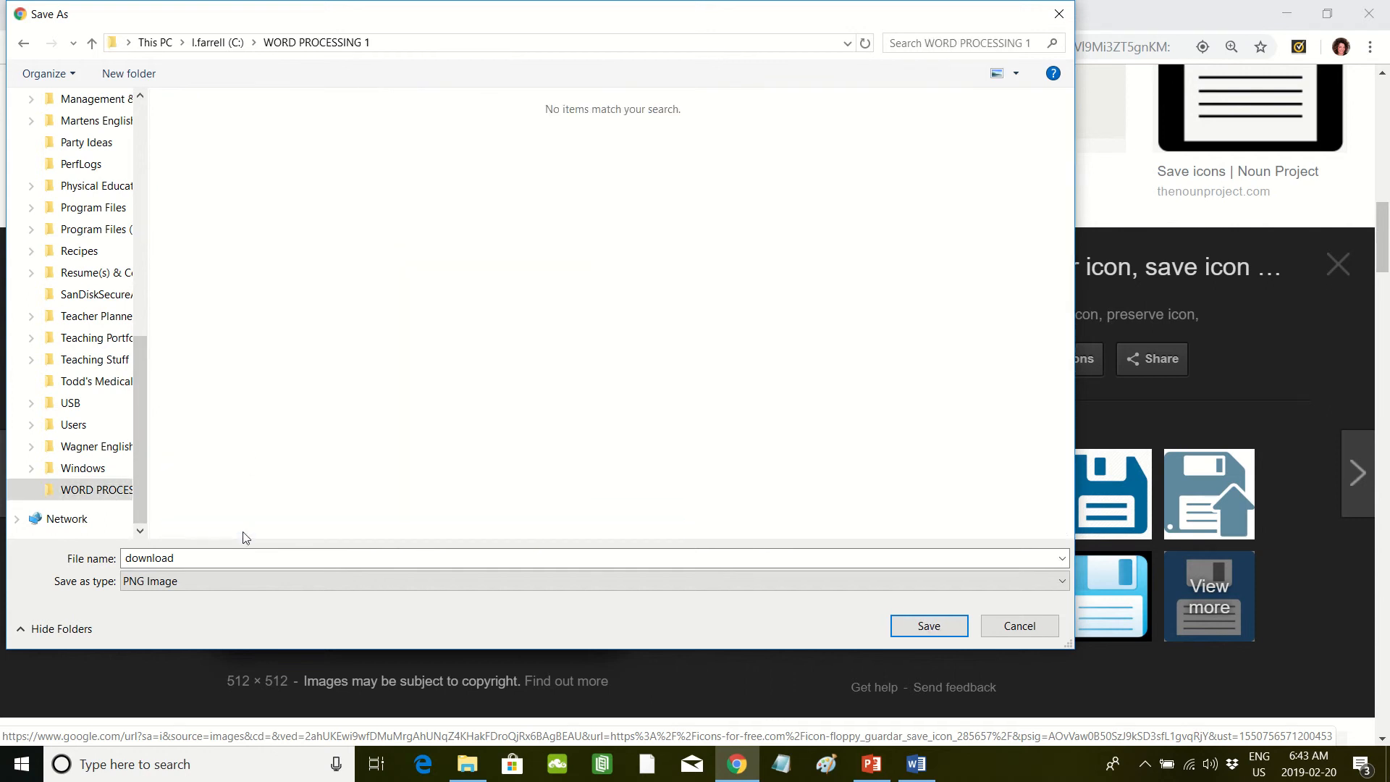
left_click(922, 627)
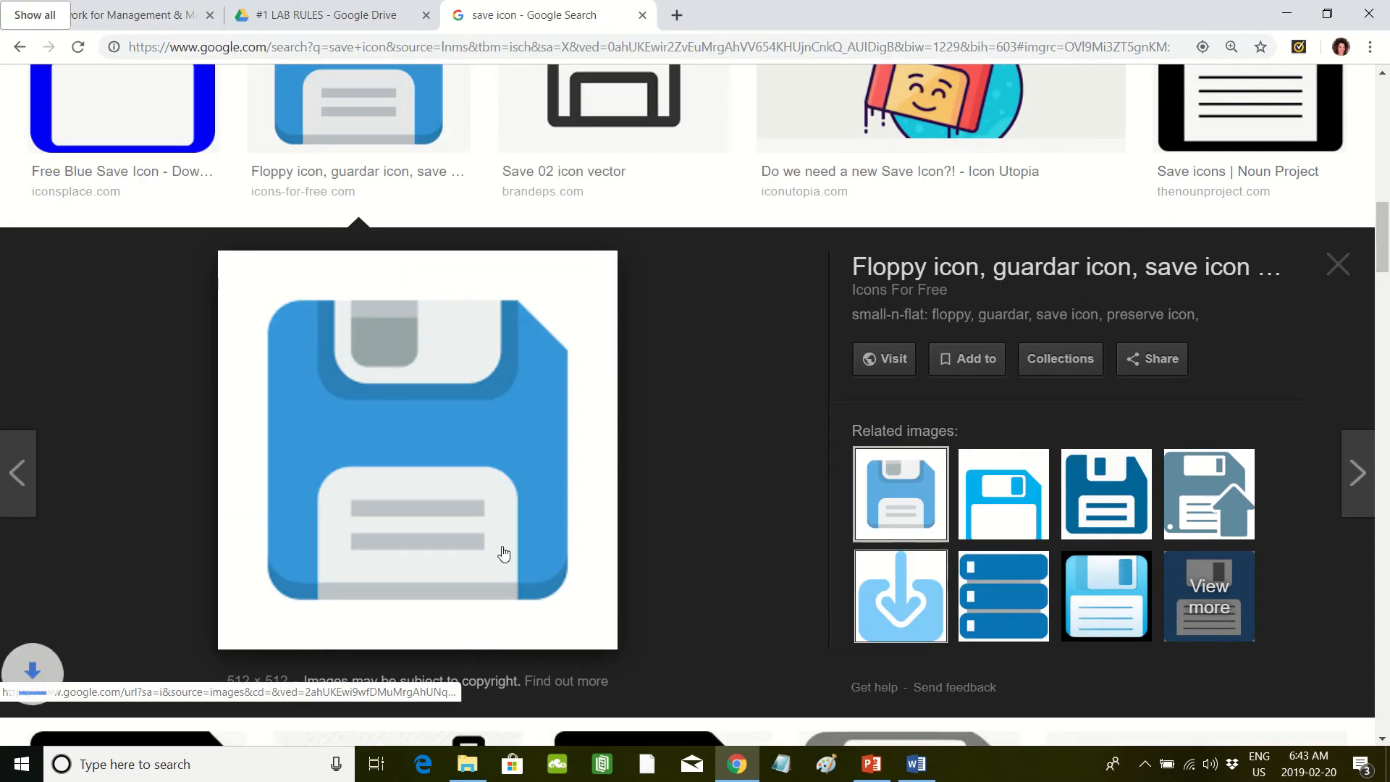
Step: Switch to Word and insert the download picture from the WORD PROCESSING 1 folder on the C: drive
left_click(912, 762)
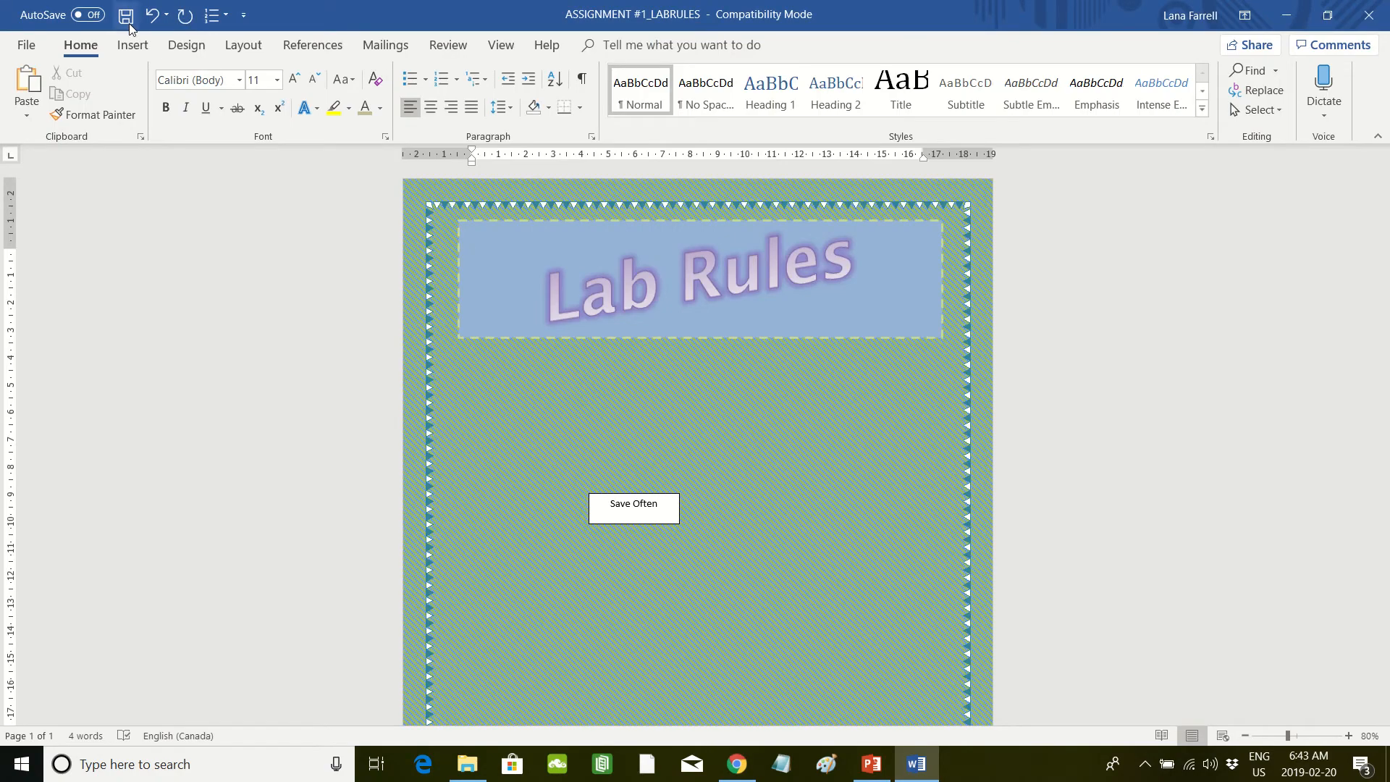
left_click(129, 46)
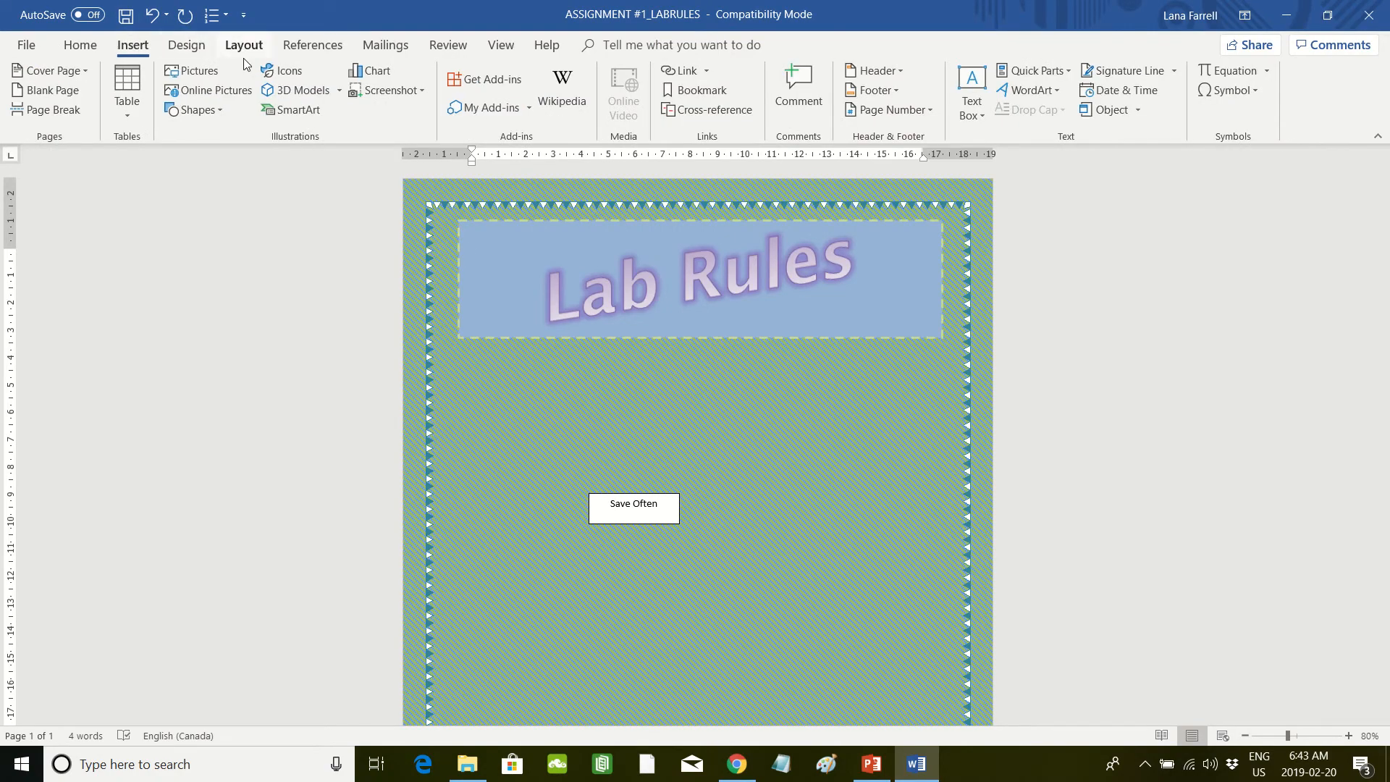
left_click(222, 79)
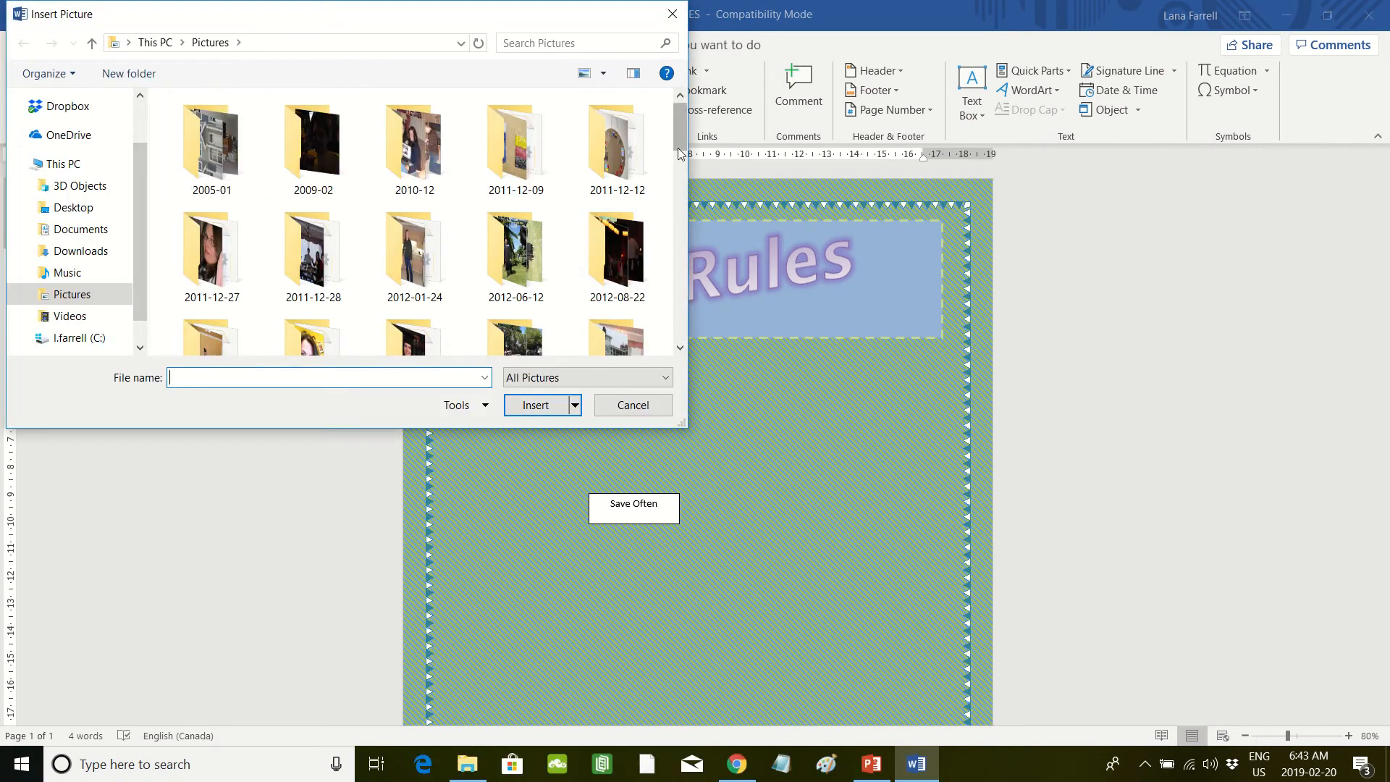
scroll(637, 333, "down", 10)
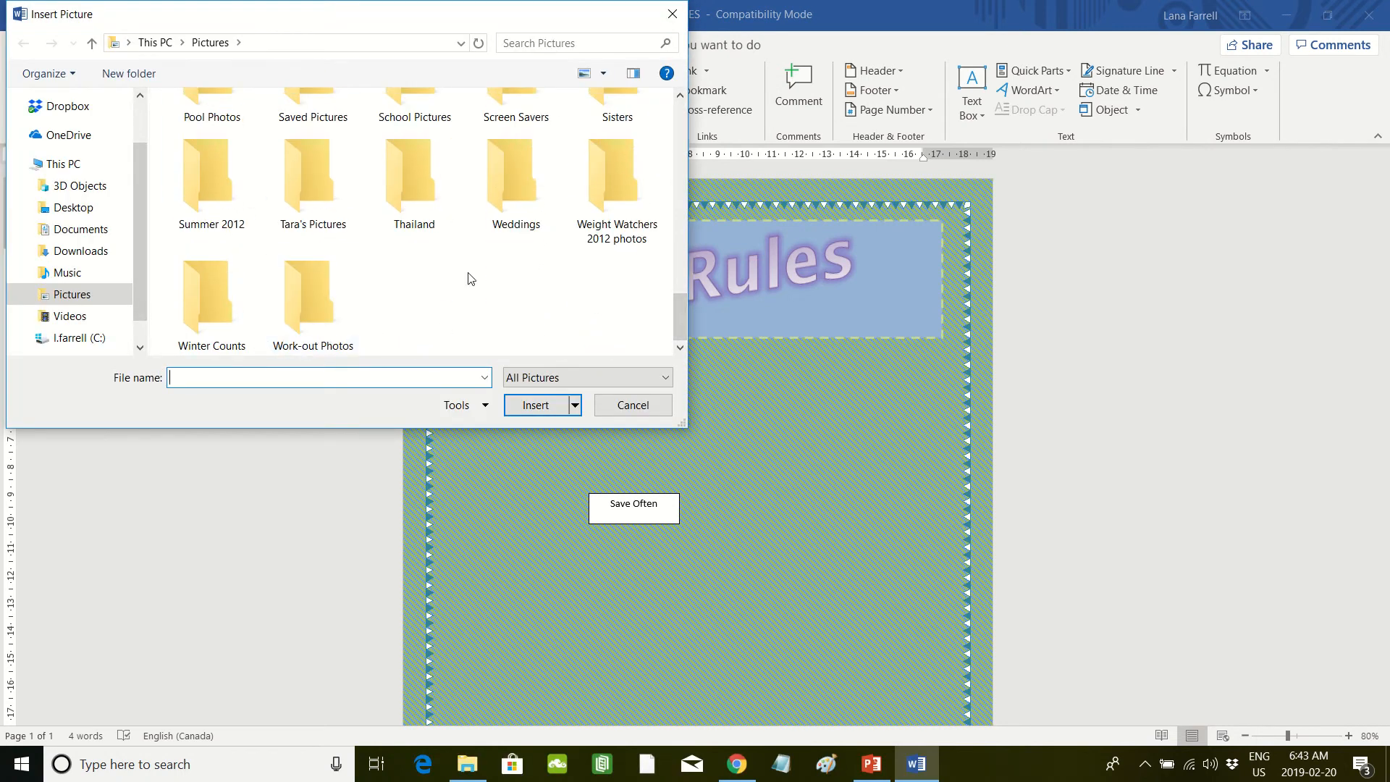
left_click(77, 341)
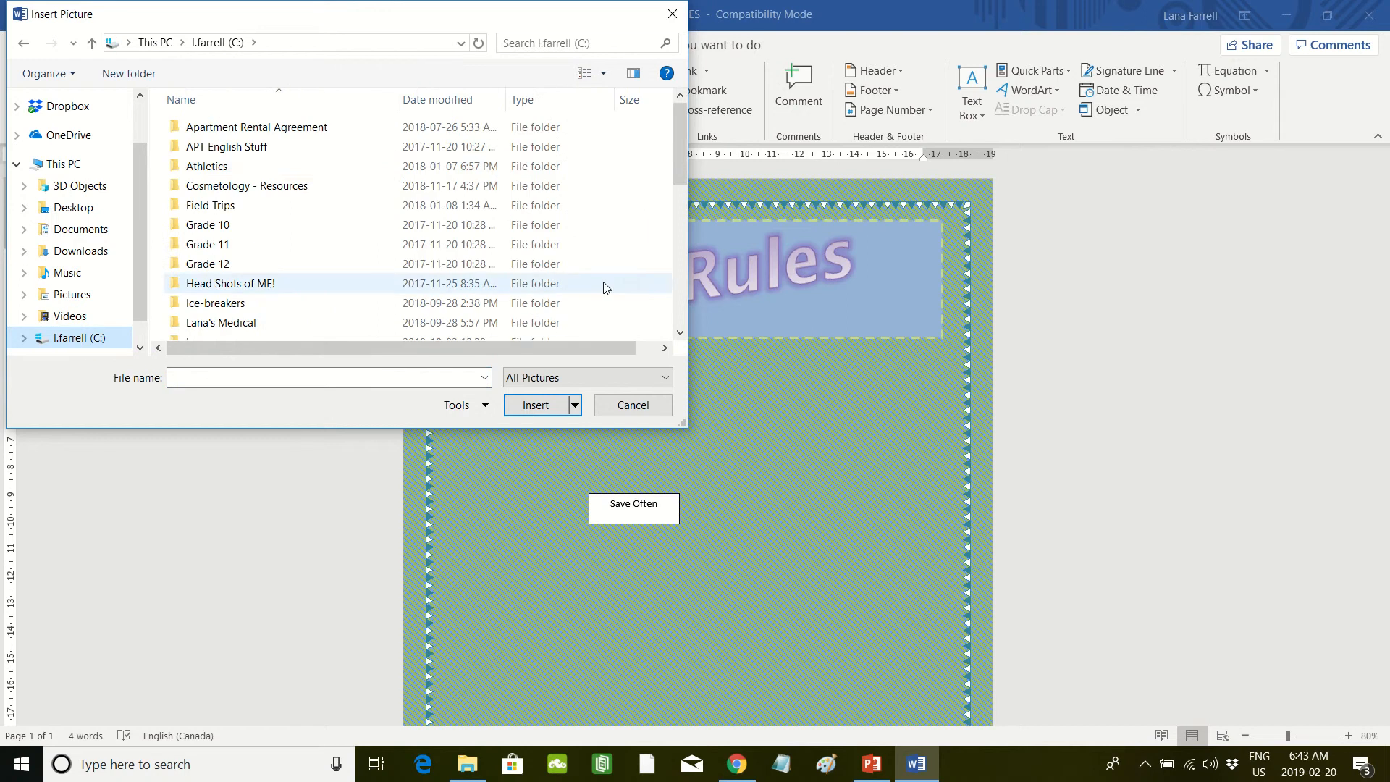
scroll(652, 238, "down", 1)
scroll(681, 275, "down", 5)
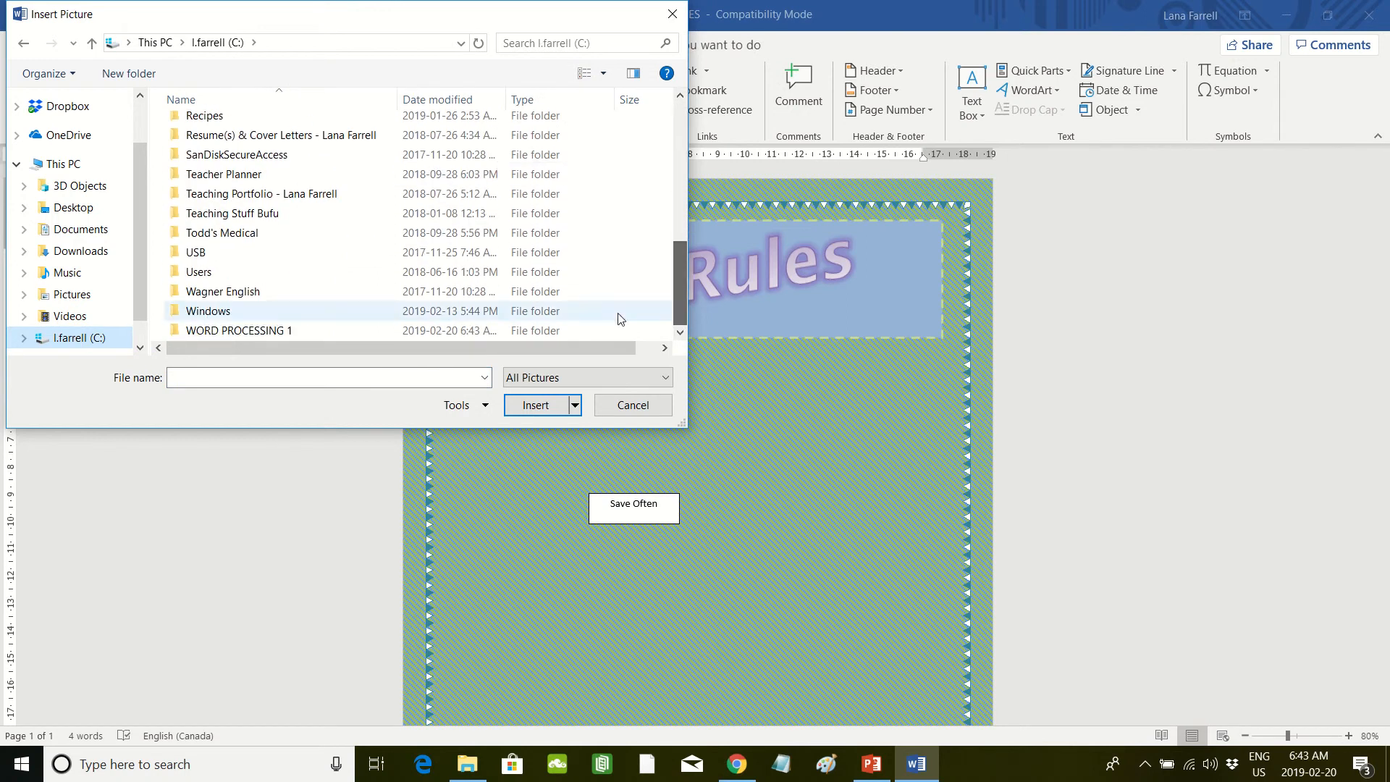
double_click(240, 323)
left_click(243, 177)
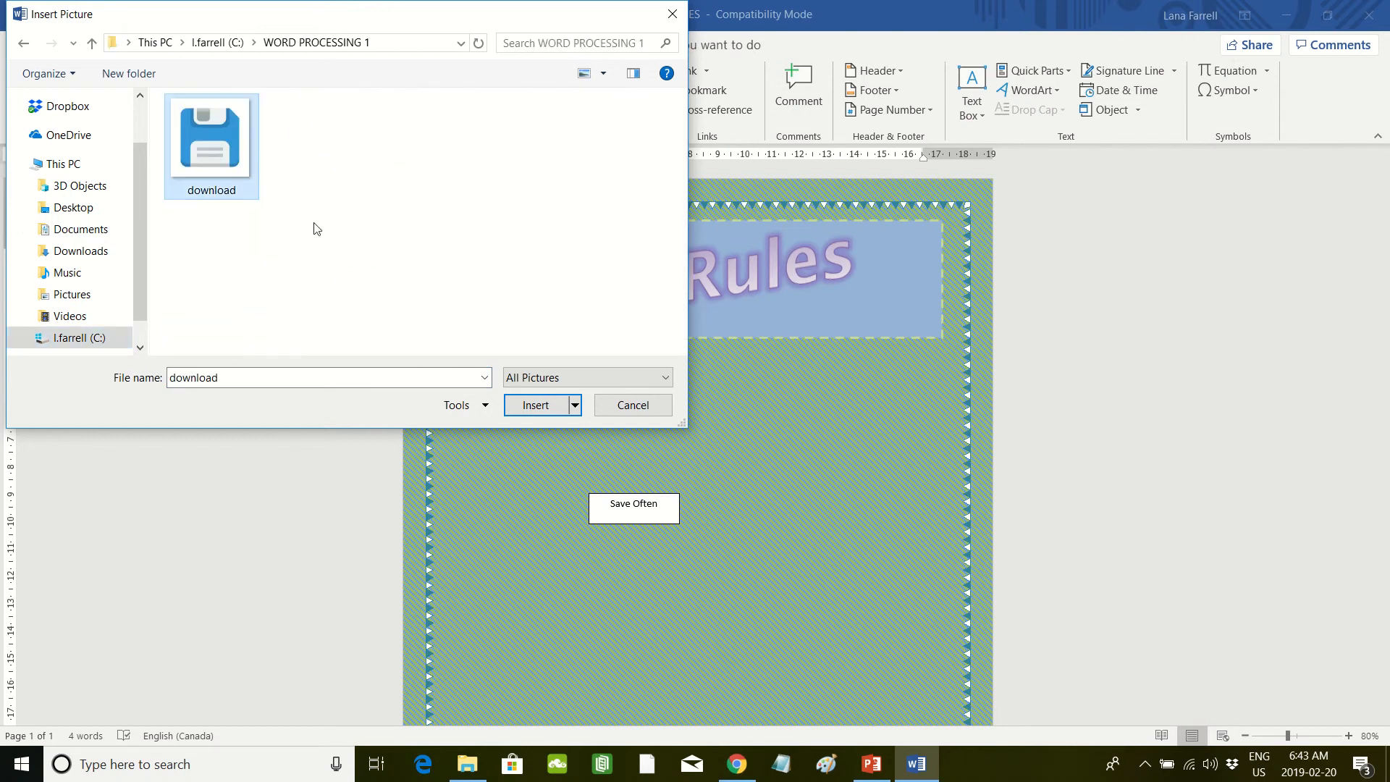
left_click(534, 403)
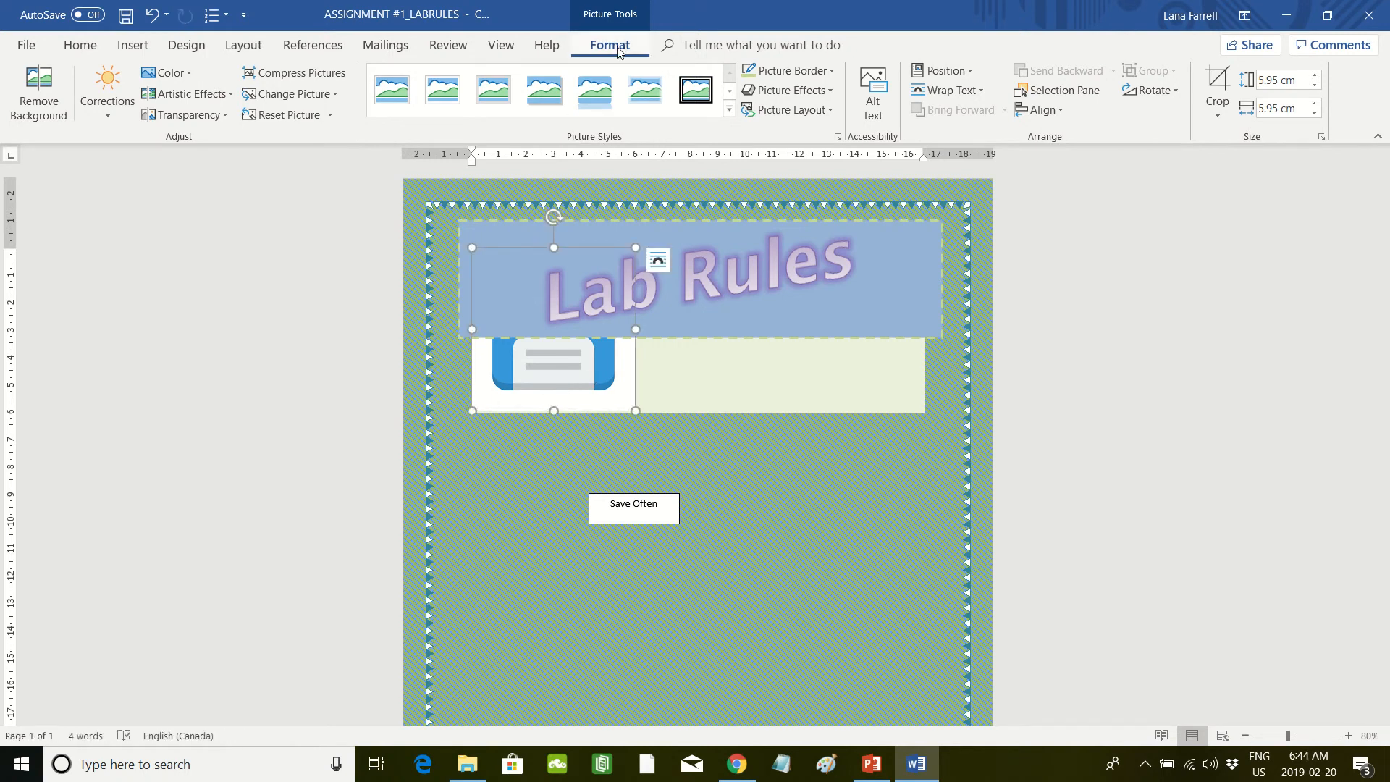
Step: Position the floppy disk picture in Top Center with Square Text Wrapping, and arrange it below the banner with the Save Often box beneath it
left_click(974, 75)
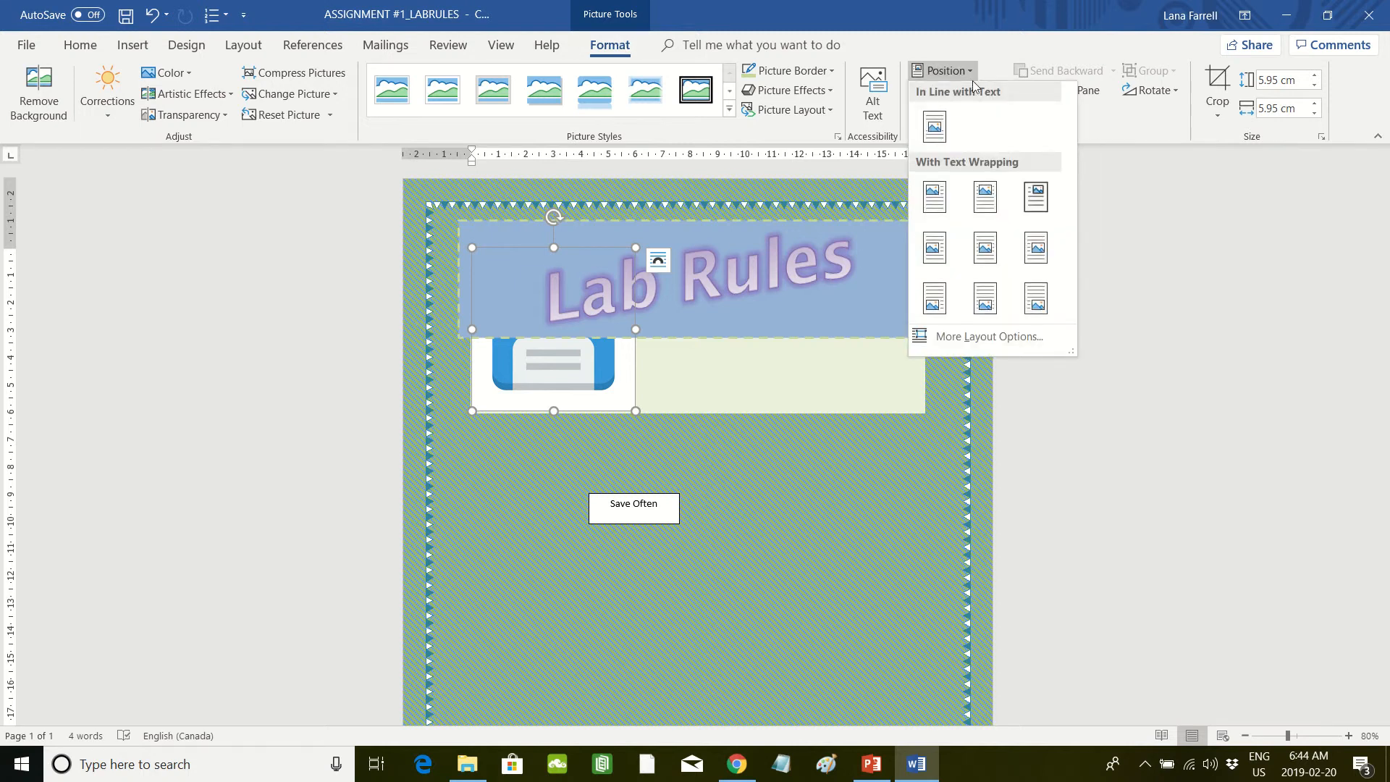
left_click(988, 208)
left_click_drag(727, 295, 679, 311)
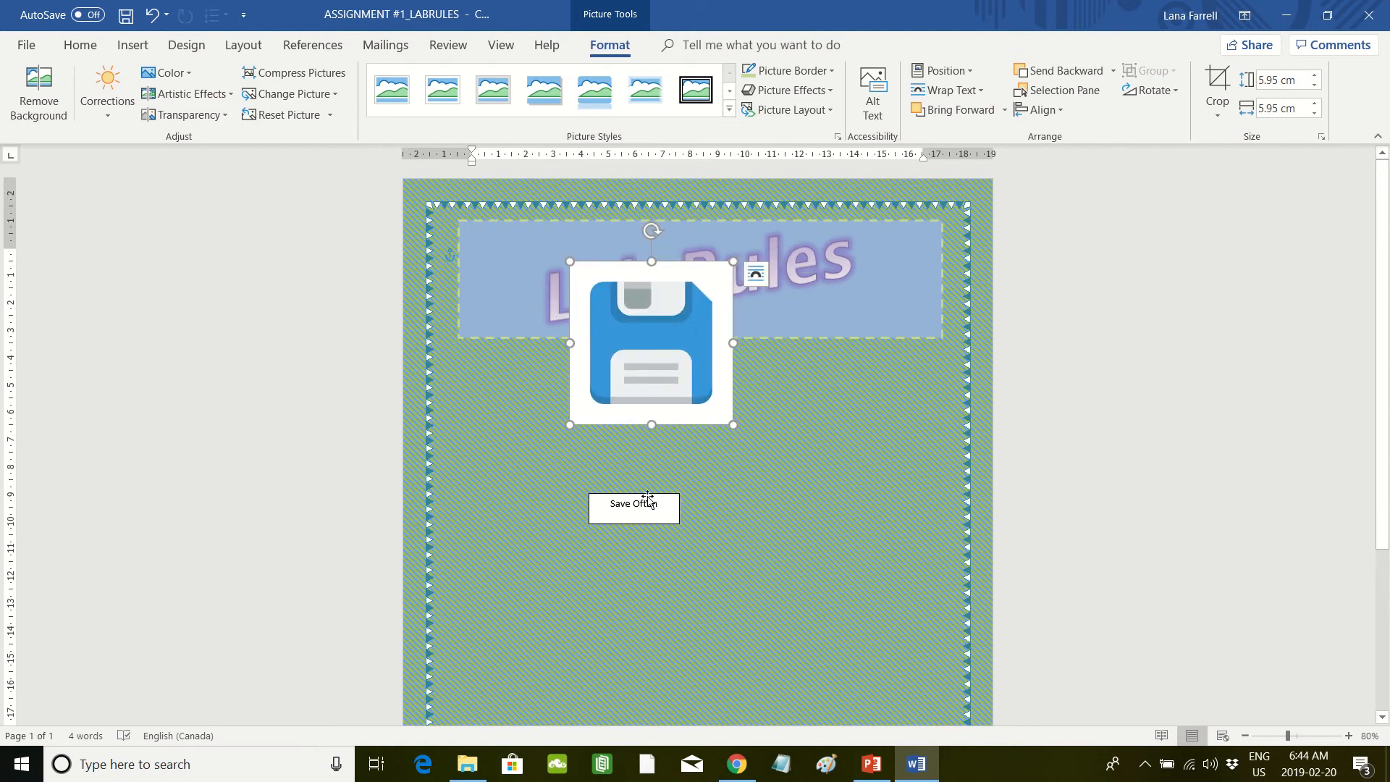
left_click_drag(648, 498, 723, 598)
left_click_drag(648, 389, 619, 518)
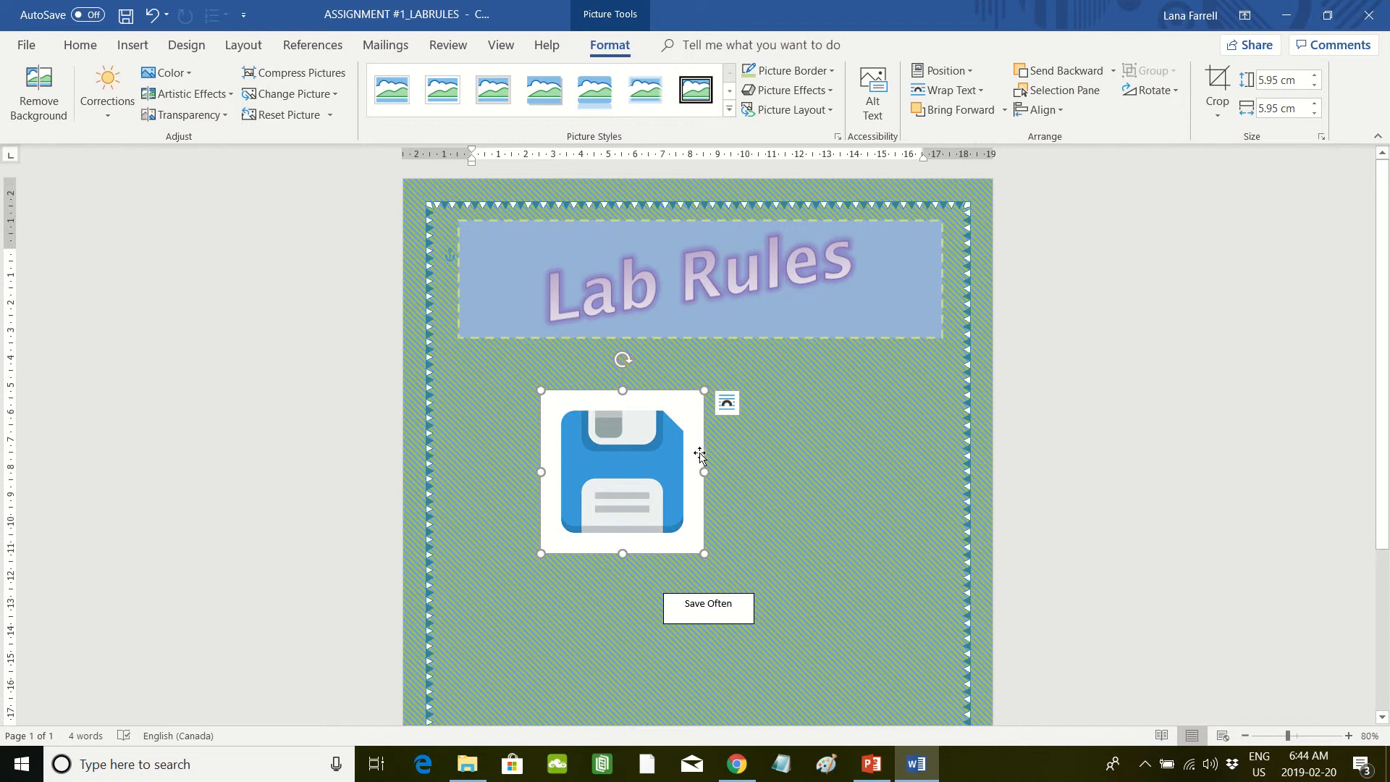
Step: Draw a rounded rectangle about 4.5 by 4.47 cm and align it over the blue floppy disk artwork in the picture
left_click(133, 45)
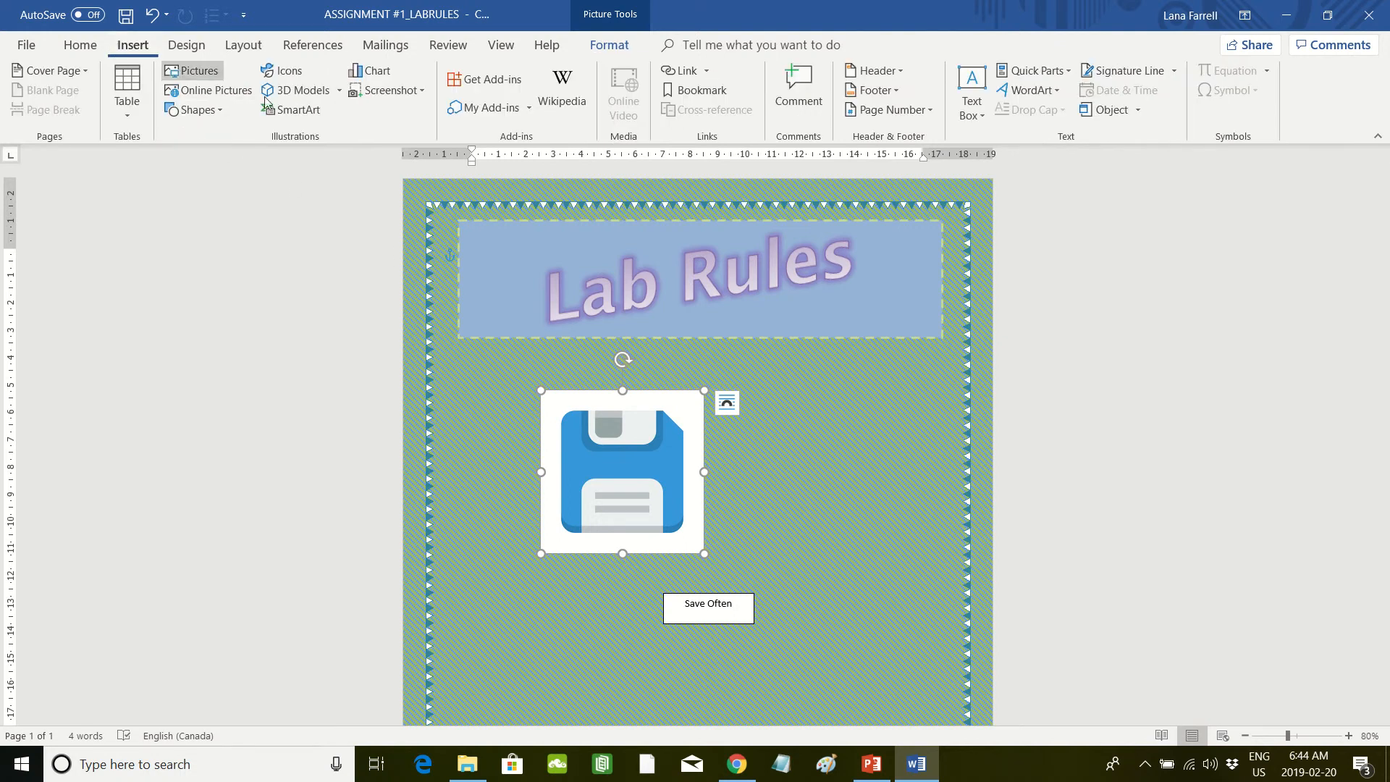
left_click(221, 111)
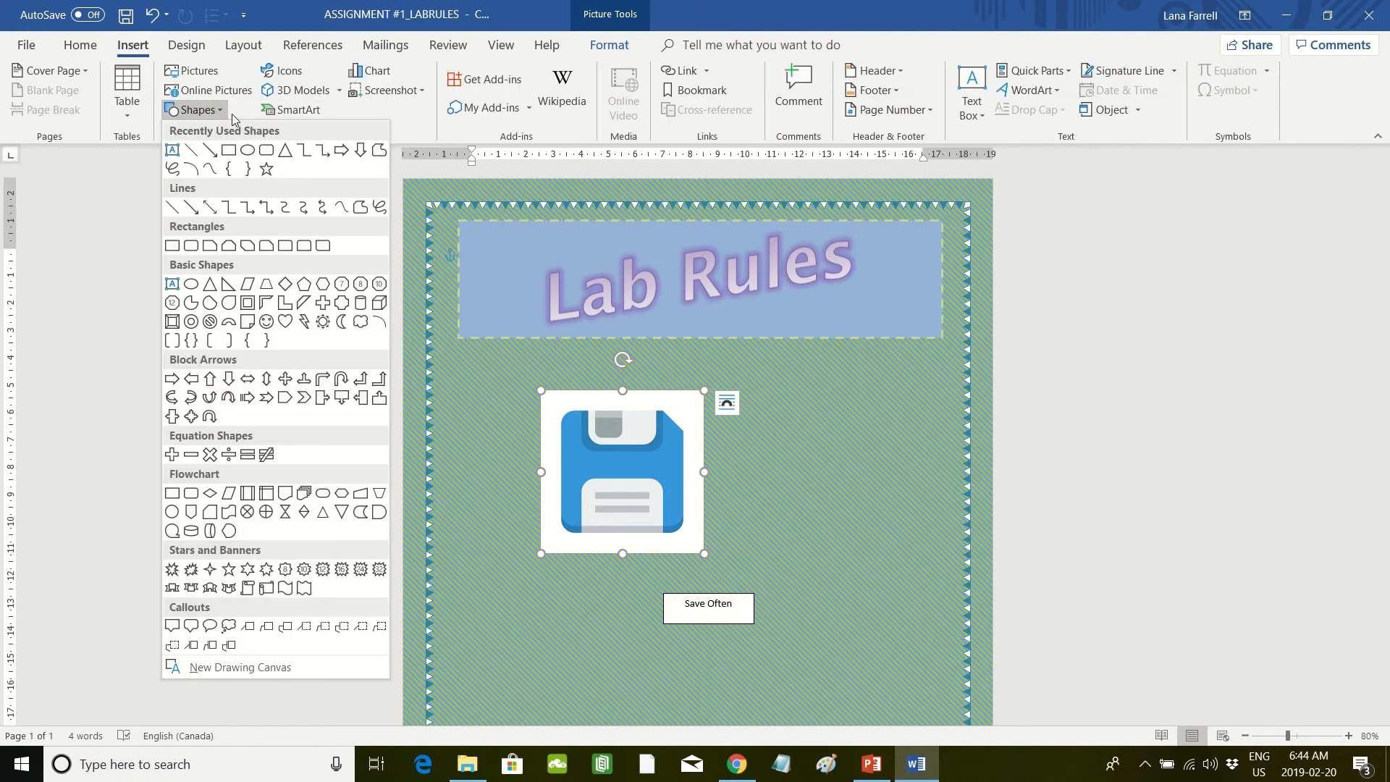
left_click(266, 151)
mouse_move(571, 412)
left_mouse_down()
mouse_move(611, 531)
mouse_move(682, 533)
left_mouse_up()
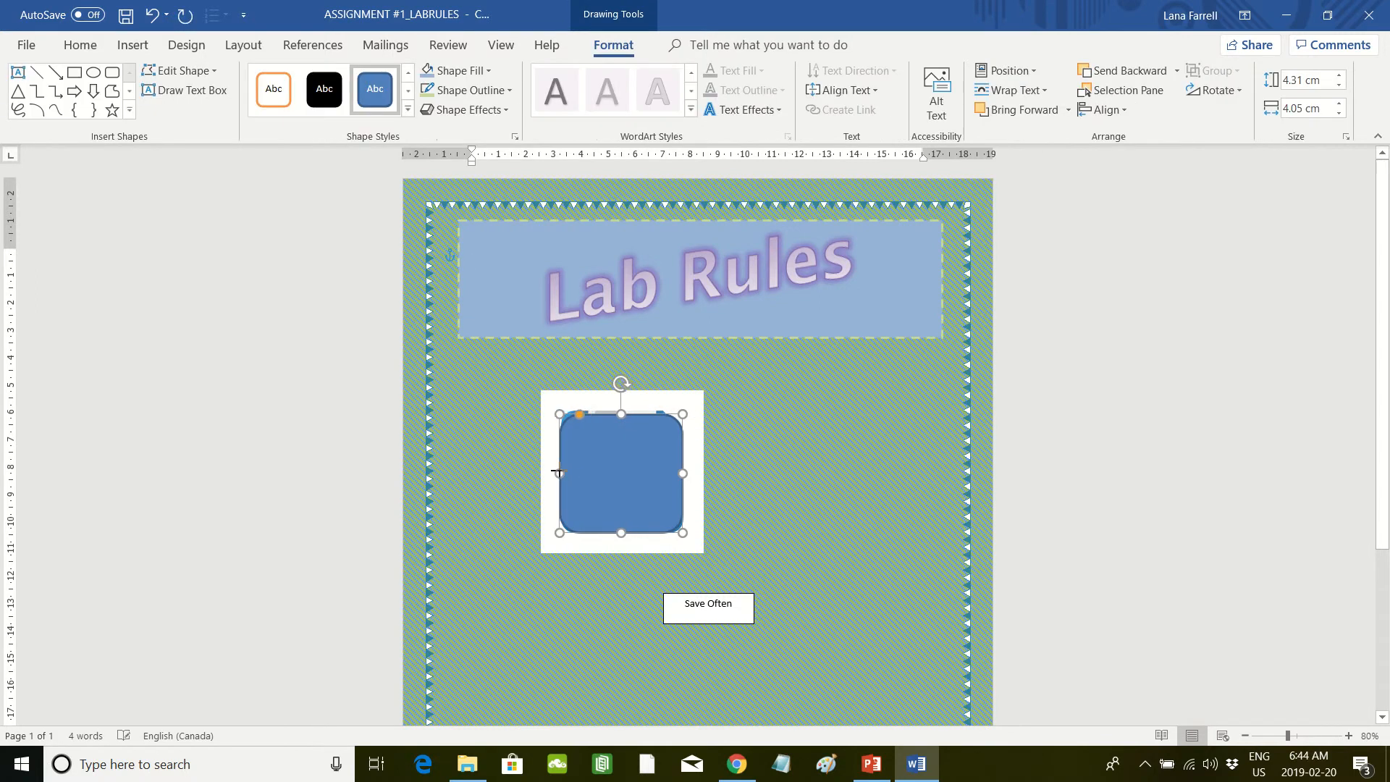
left_click_drag(620, 412, 619, 409)
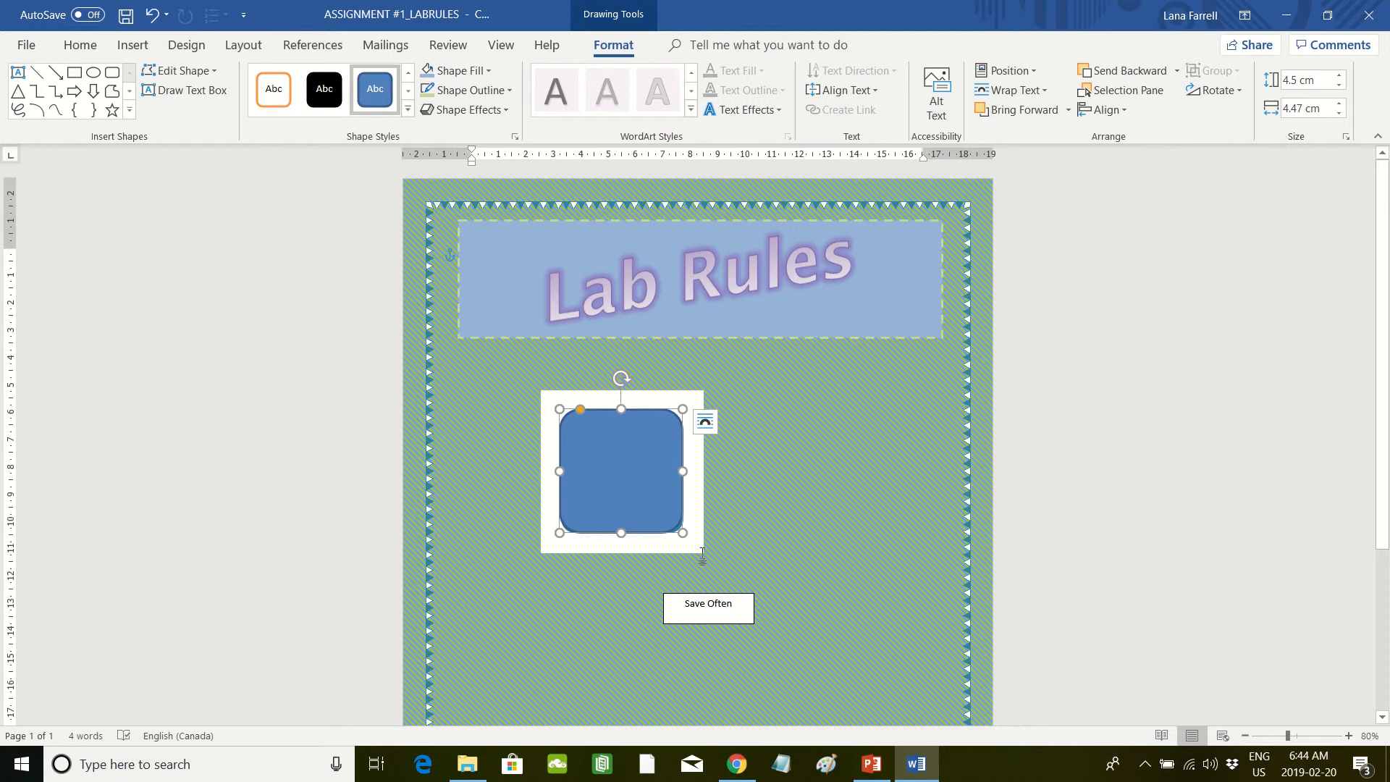
mouse_move(637, 488)
left_mouse_down()
mouse_move(817, 490)
mouse_move(773, 473)
mouse_move(615, 474)
left_mouse_up()
key("Up")
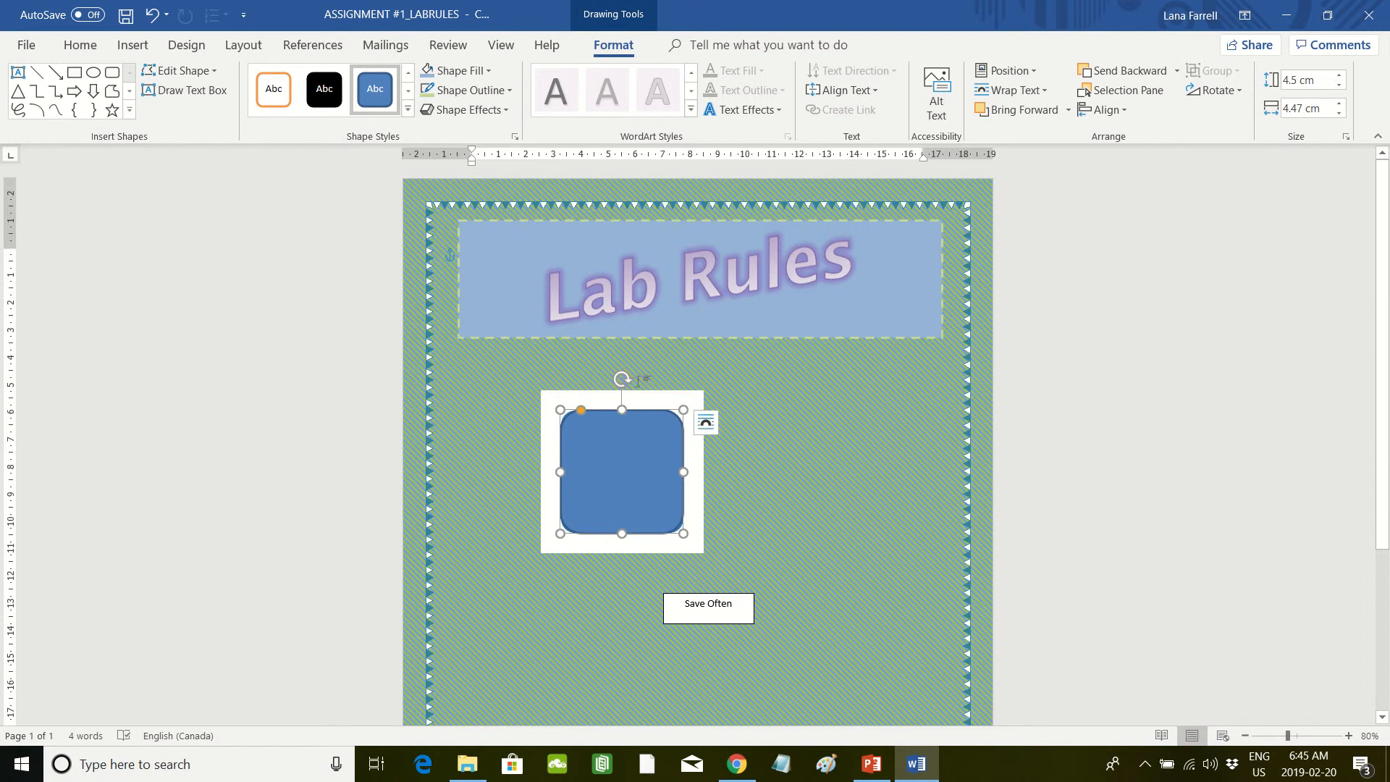
Step: Draw a rectangle about 0.77 by 2.3 cm, rotate it diagonally, and place it across the rounded rectangle's upper-right corner
left_click(73, 75)
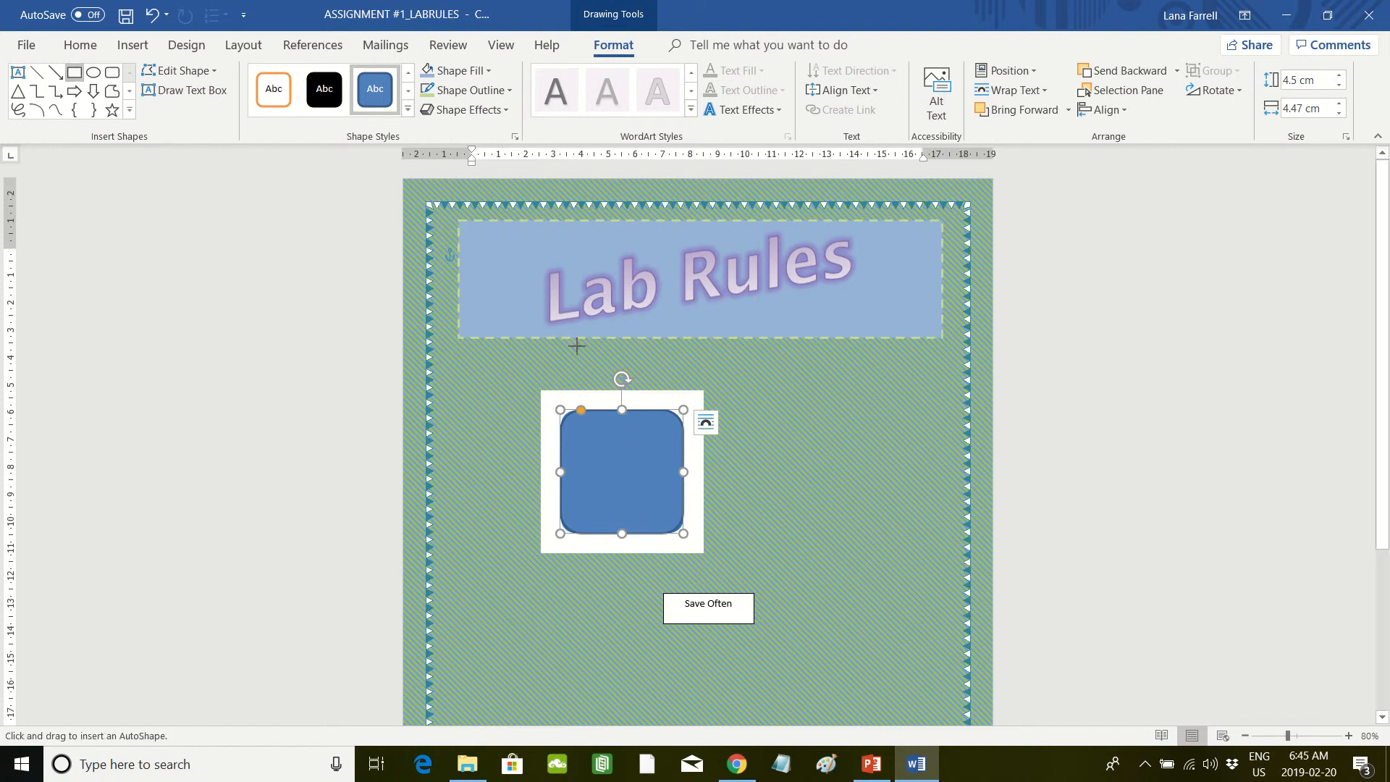
left_click_drag(758, 393, 822, 416)
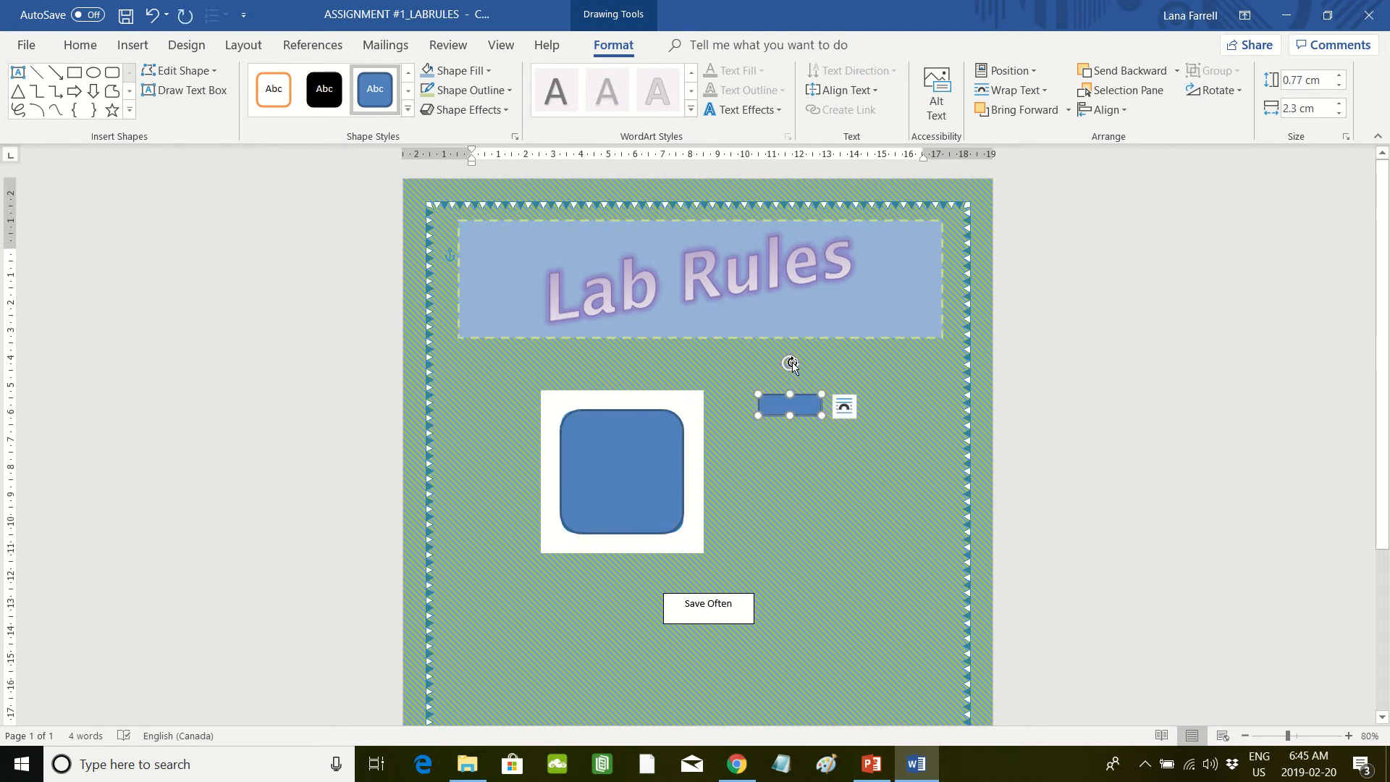
left_click_drag(790, 362, 672, 409)
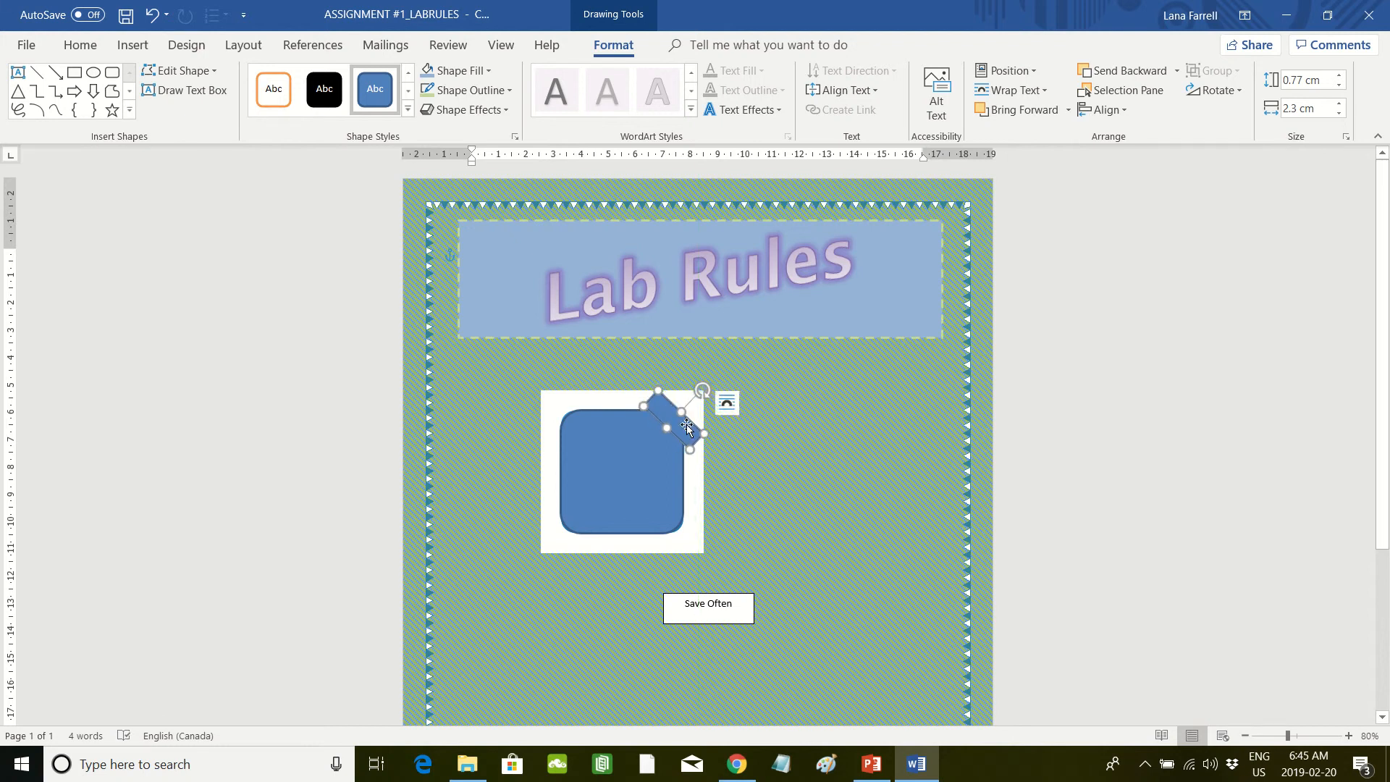
left_click_drag(687, 423, 688, 424)
Step: Give the rotated corner rectangle a white fill and No Outline
left_click(487, 71)
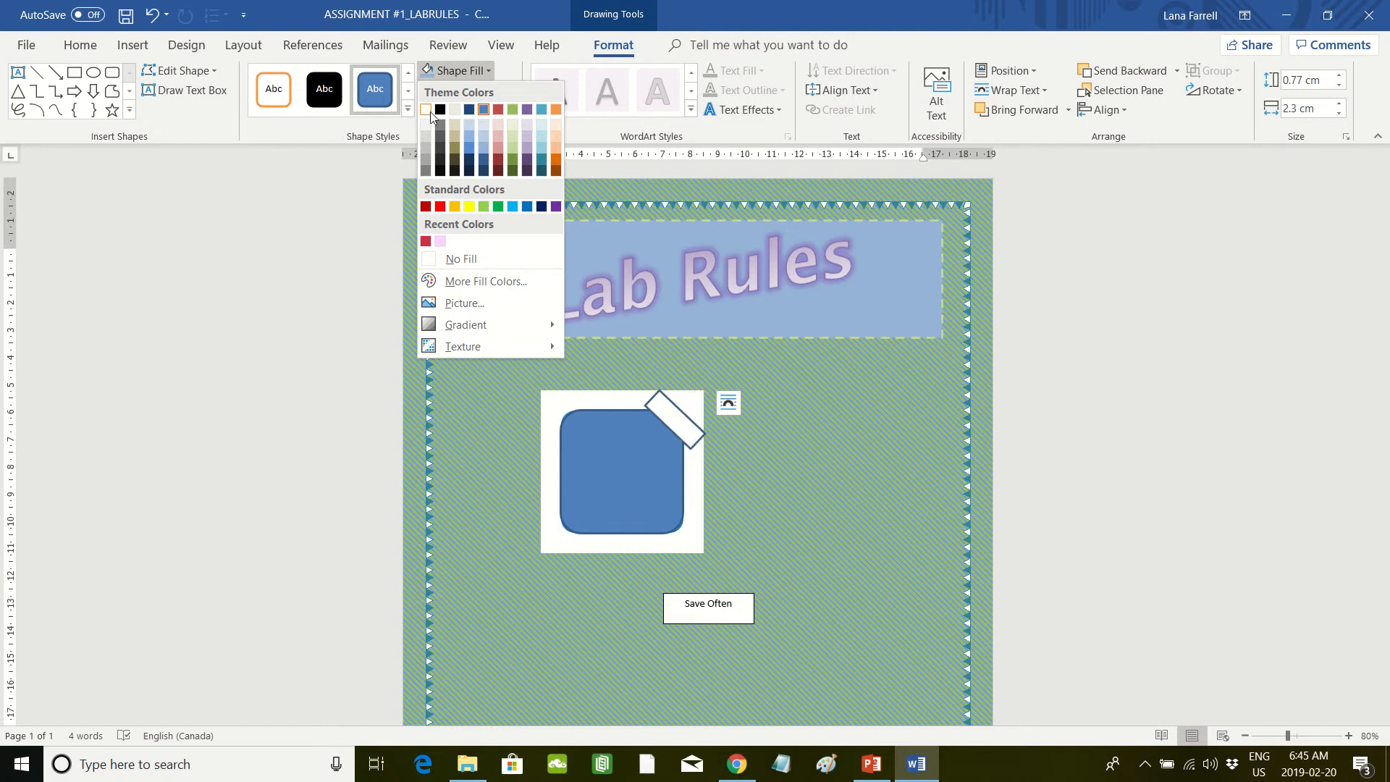
left_click(427, 110)
left_click(510, 91)
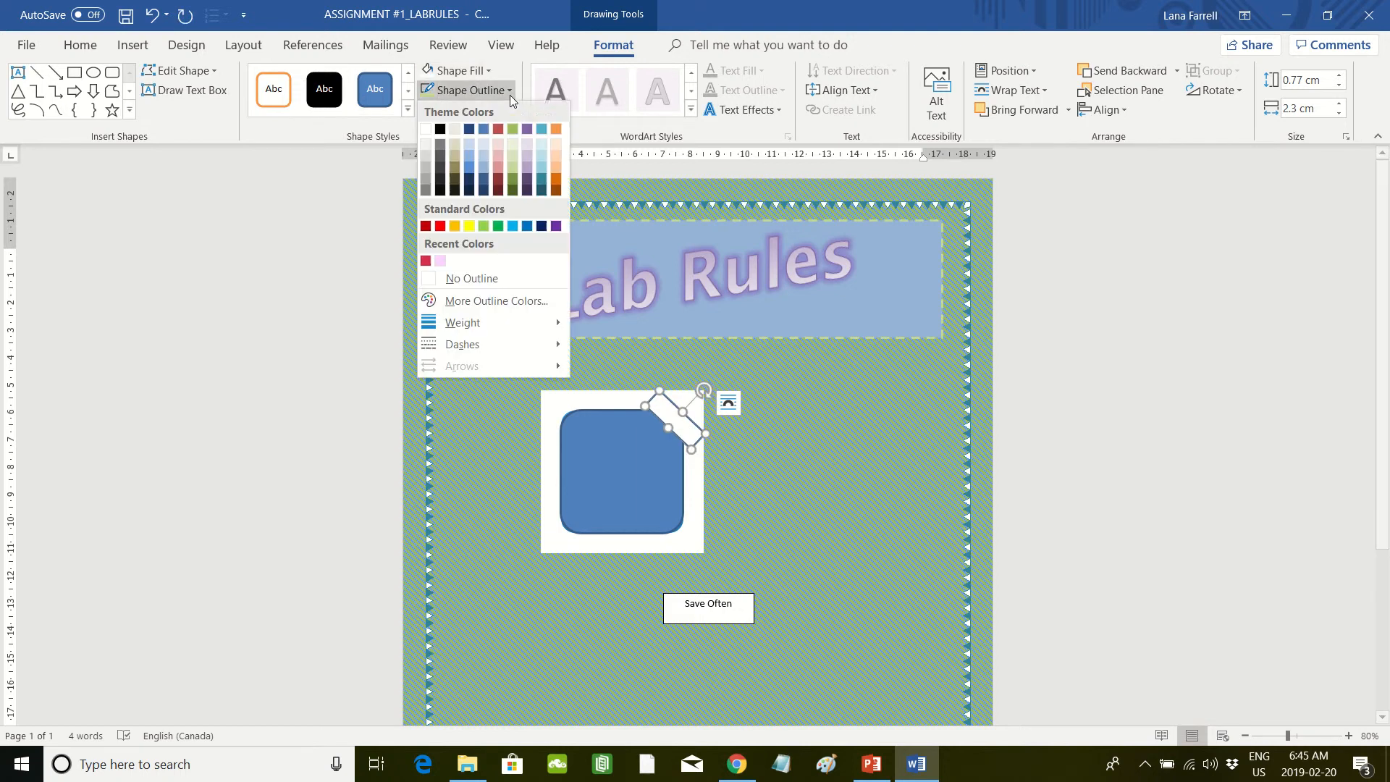
left_click(449, 276)
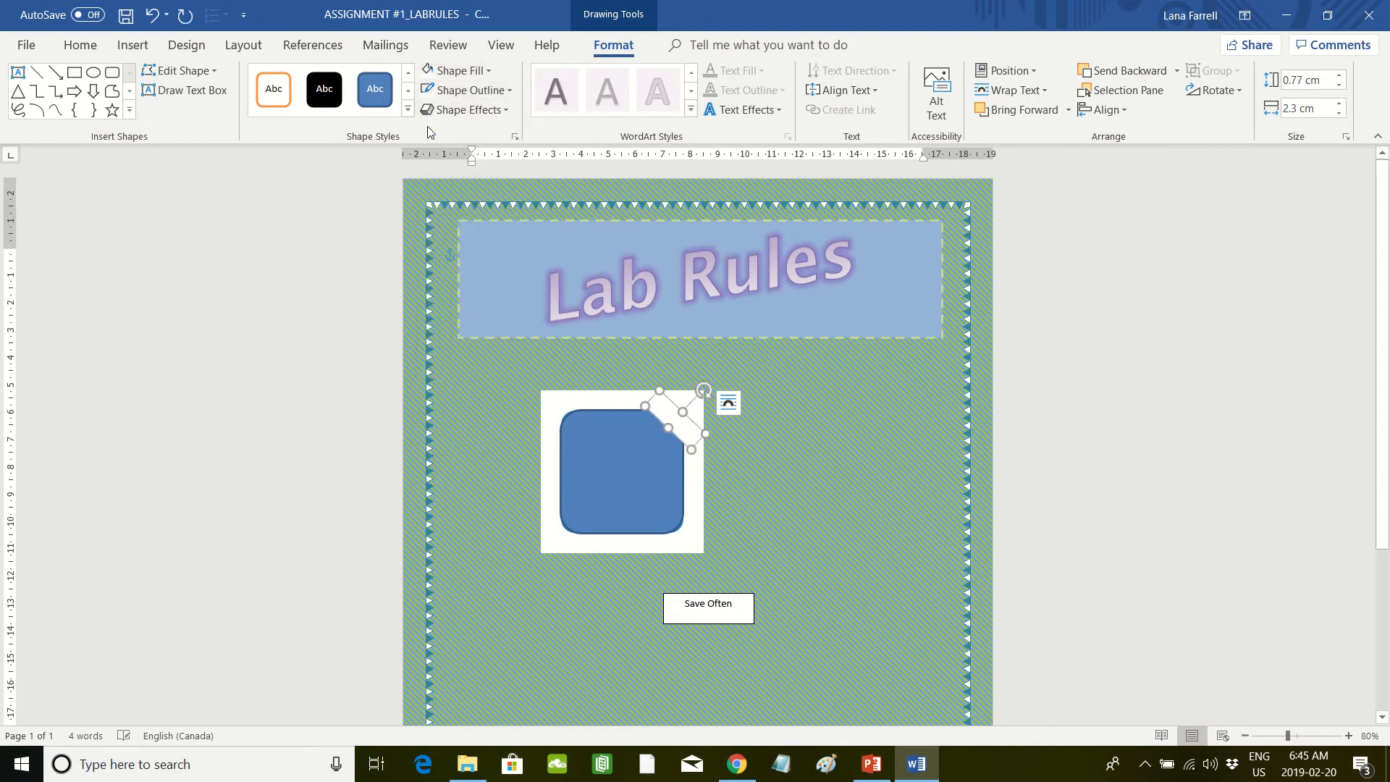
left_click(839, 529)
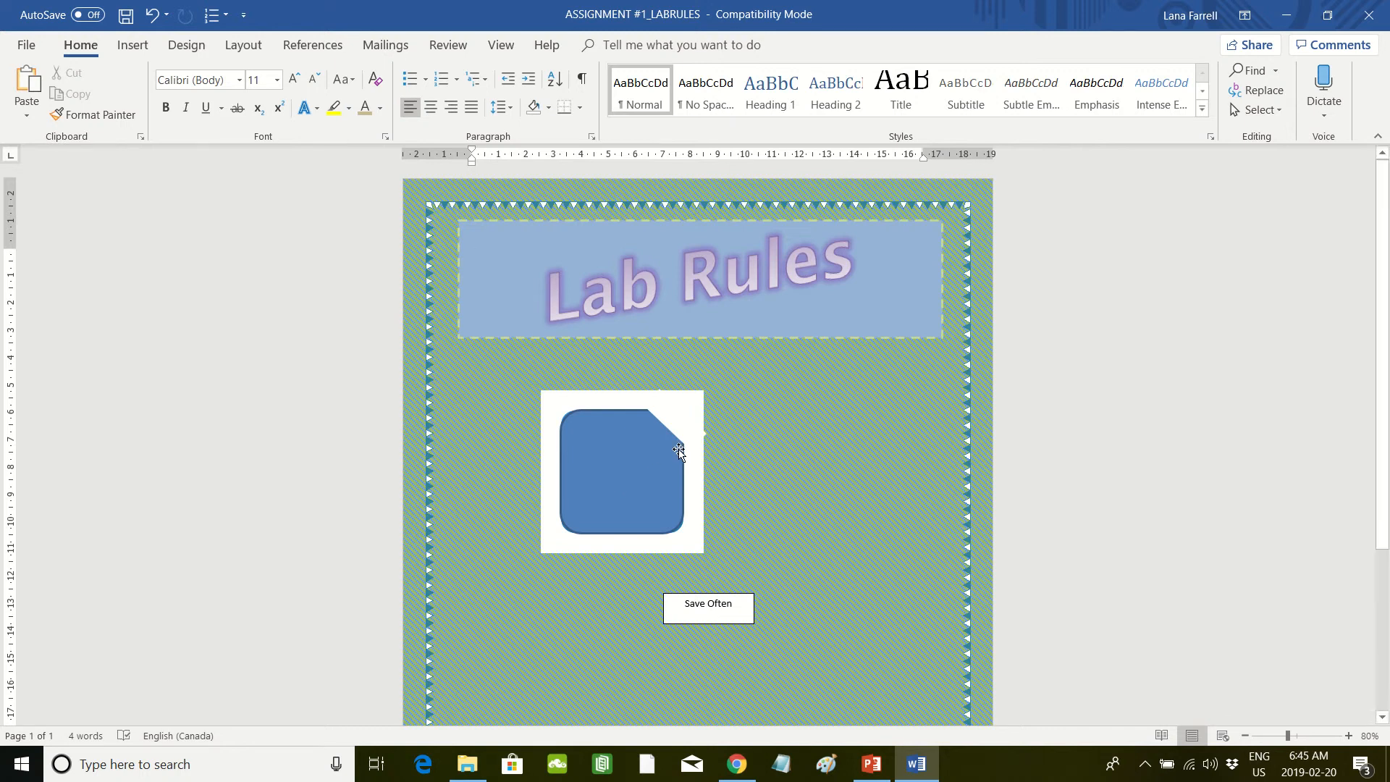
Step: Group the blue rounded rectangle with the white corner rectangle
left_click(645, 484)
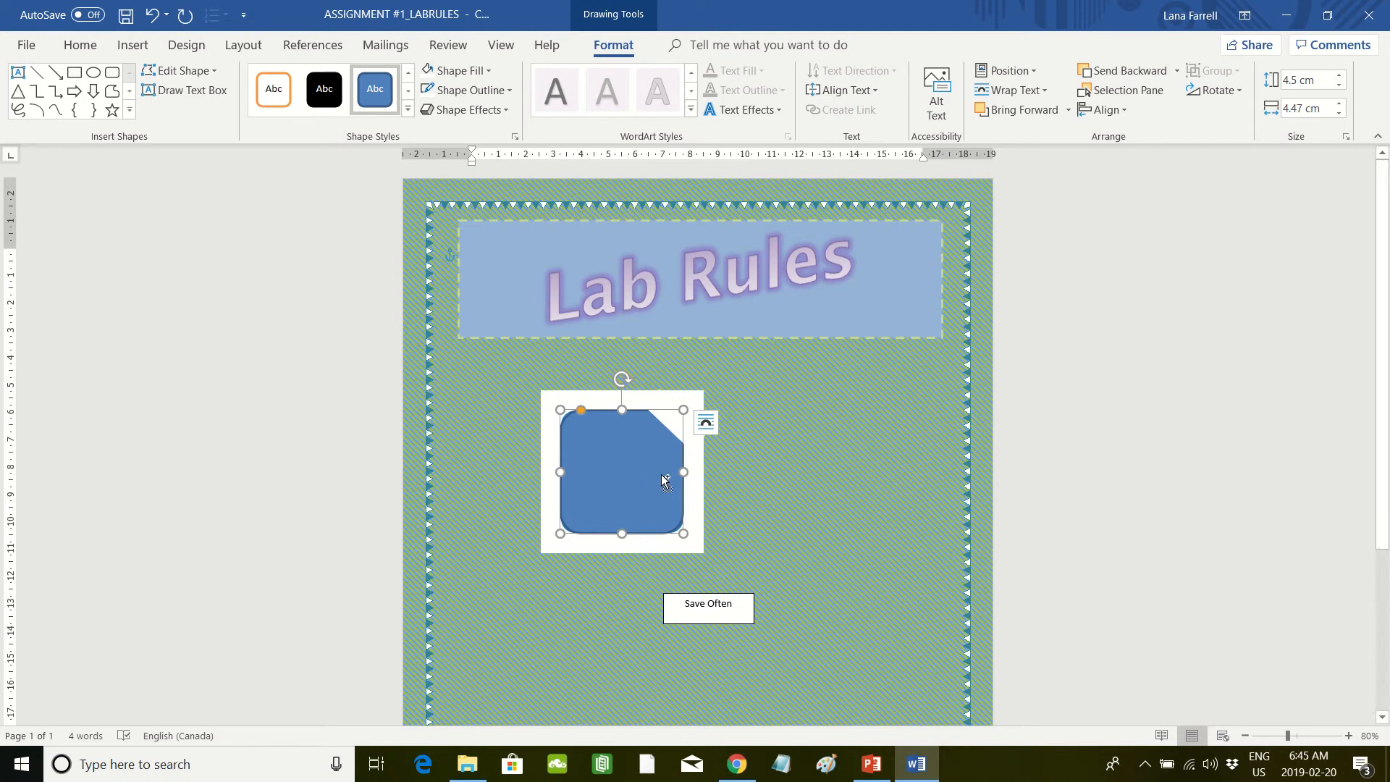
left_click(695, 437, "shift")
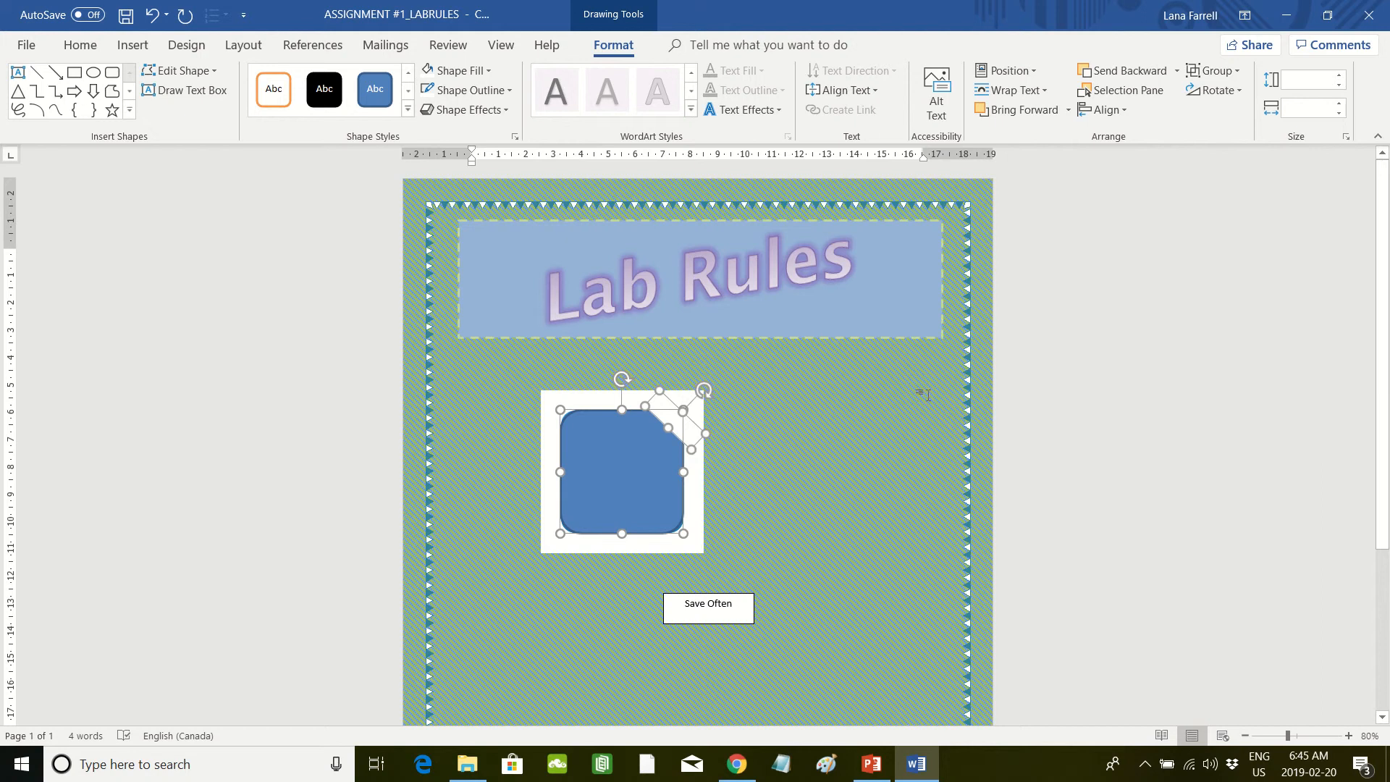
left_click(1239, 76)
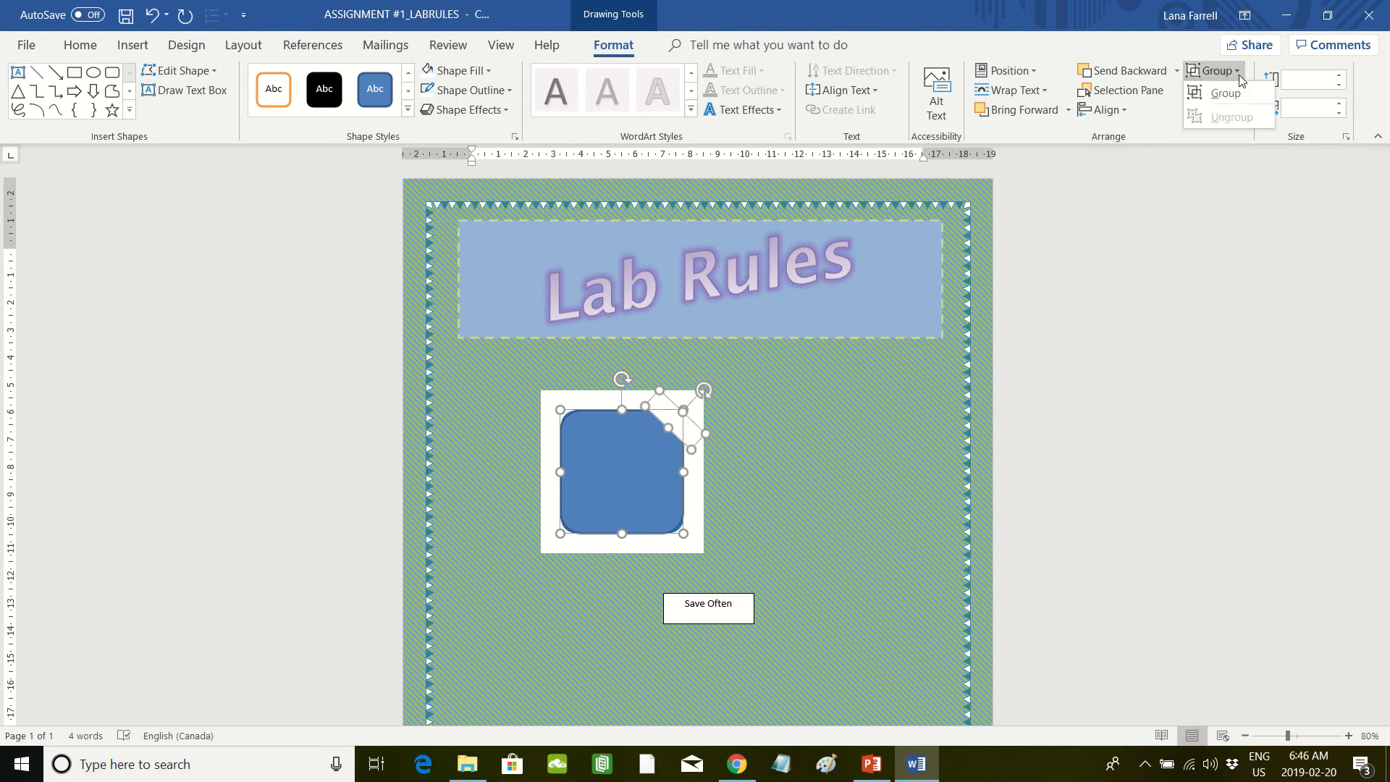
left_click(1226, 92)
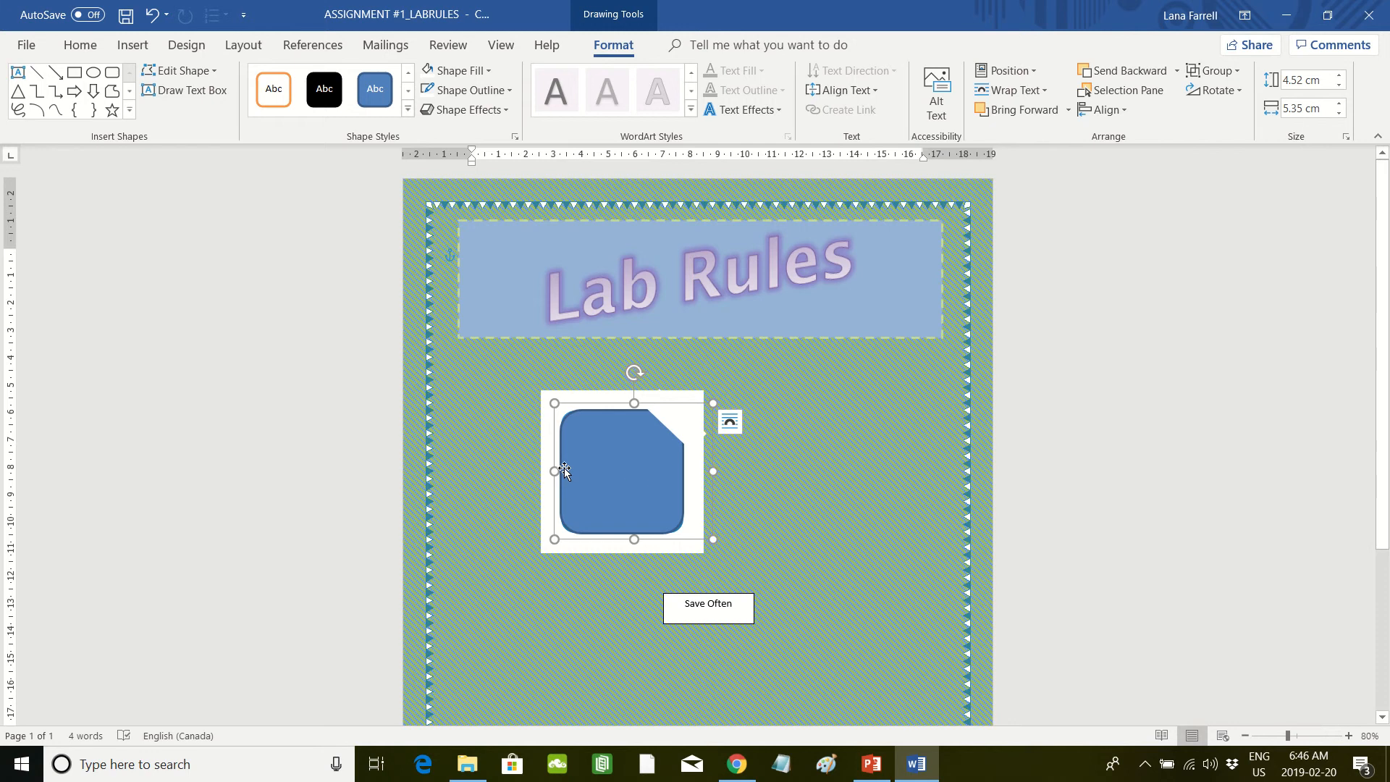
Step: Move the grouped shape to the right of the floppy disk picture and shrink it to about 4.45 by 4.76 cm
left_click_drag(635, 480, 853, 479)
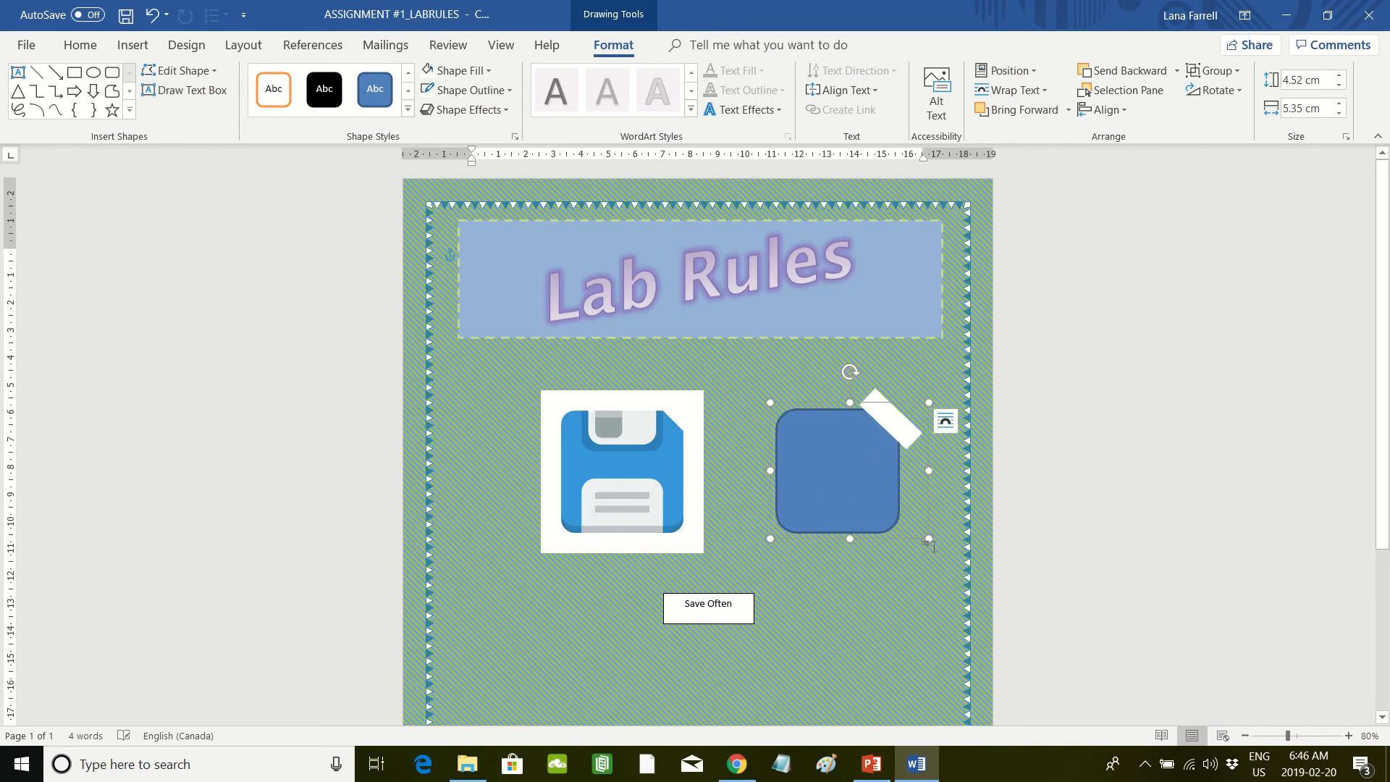
left_click_drag(929, 539, 905, 535)
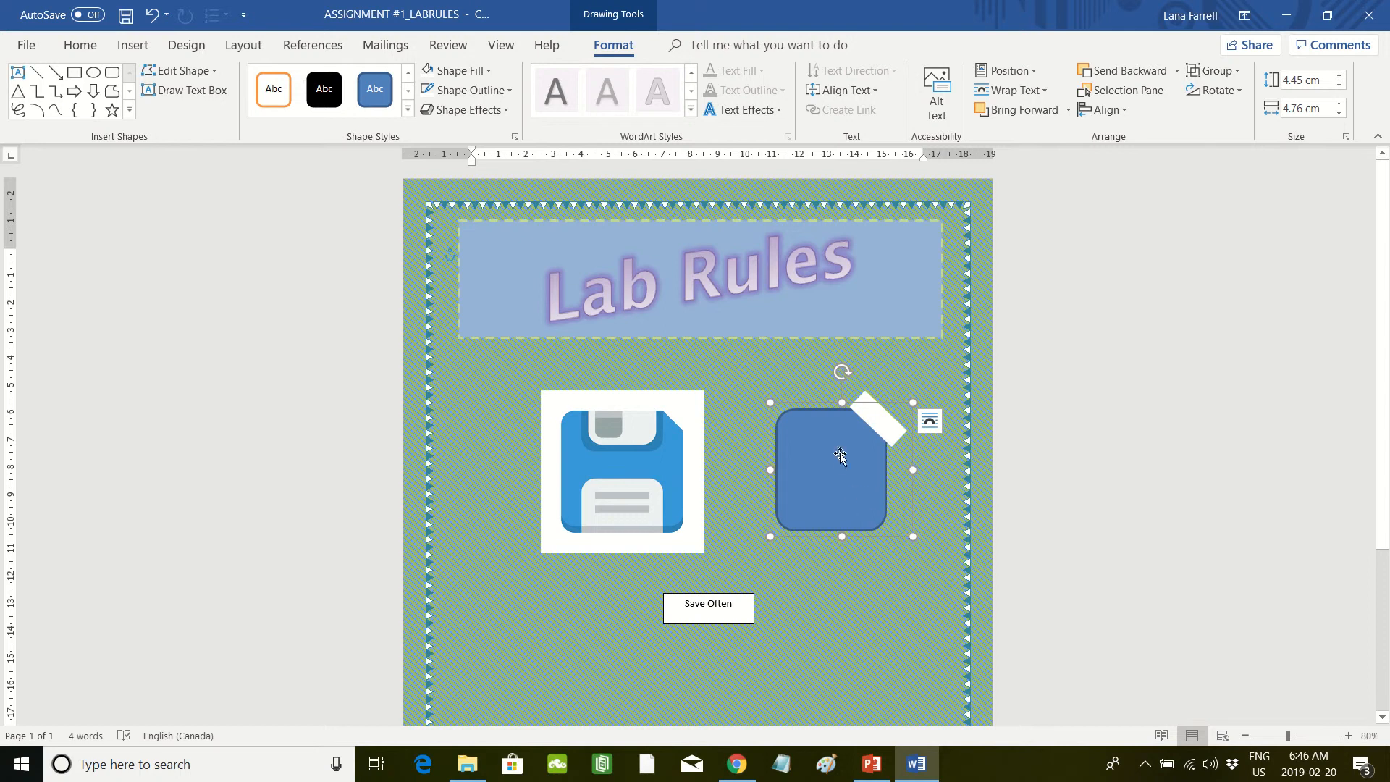
mouse_move(840, 459)
left_mouse_down()
mouse_move(842, 487)
mouse_move(834, 451)
left_mouse_up()
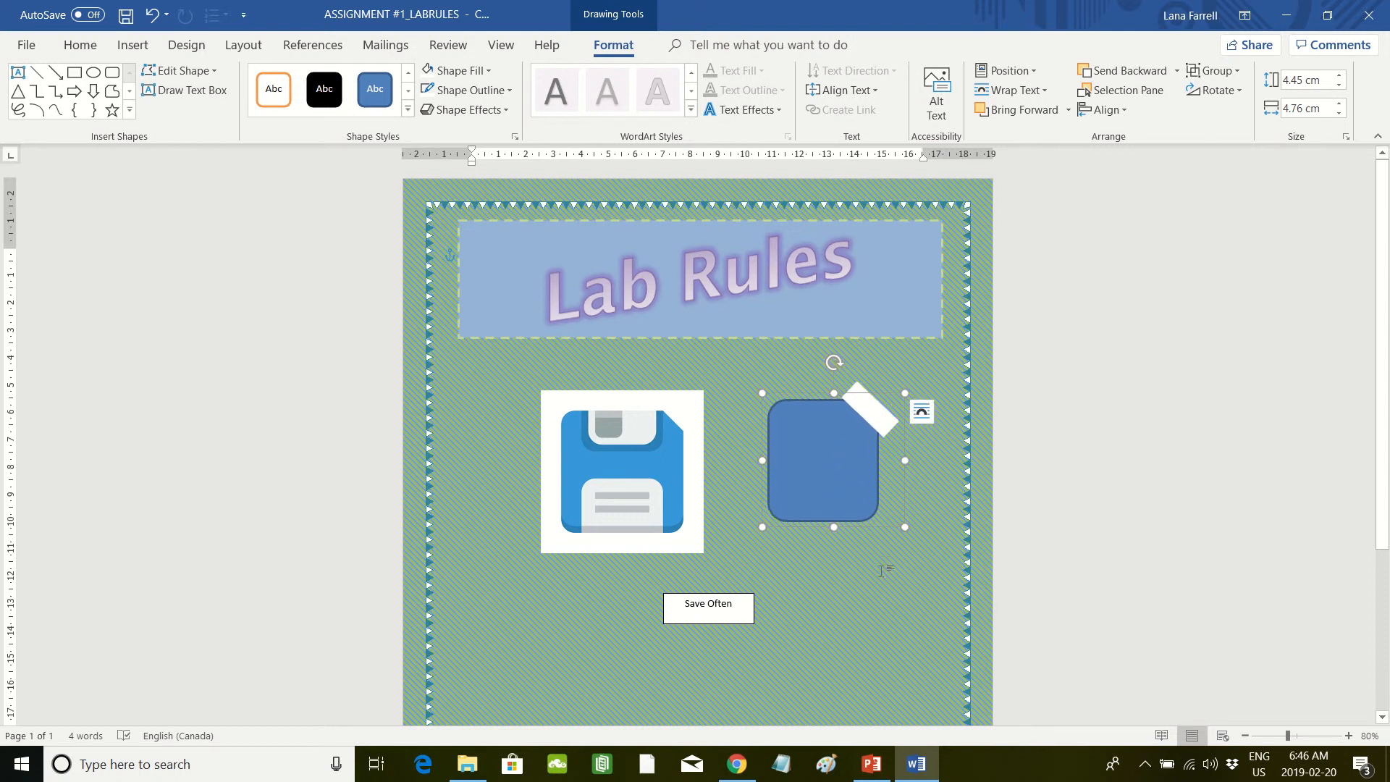
Step: Delete the blue rounded rectangle and the white corner rectangle of the group
left_click(862, 460)
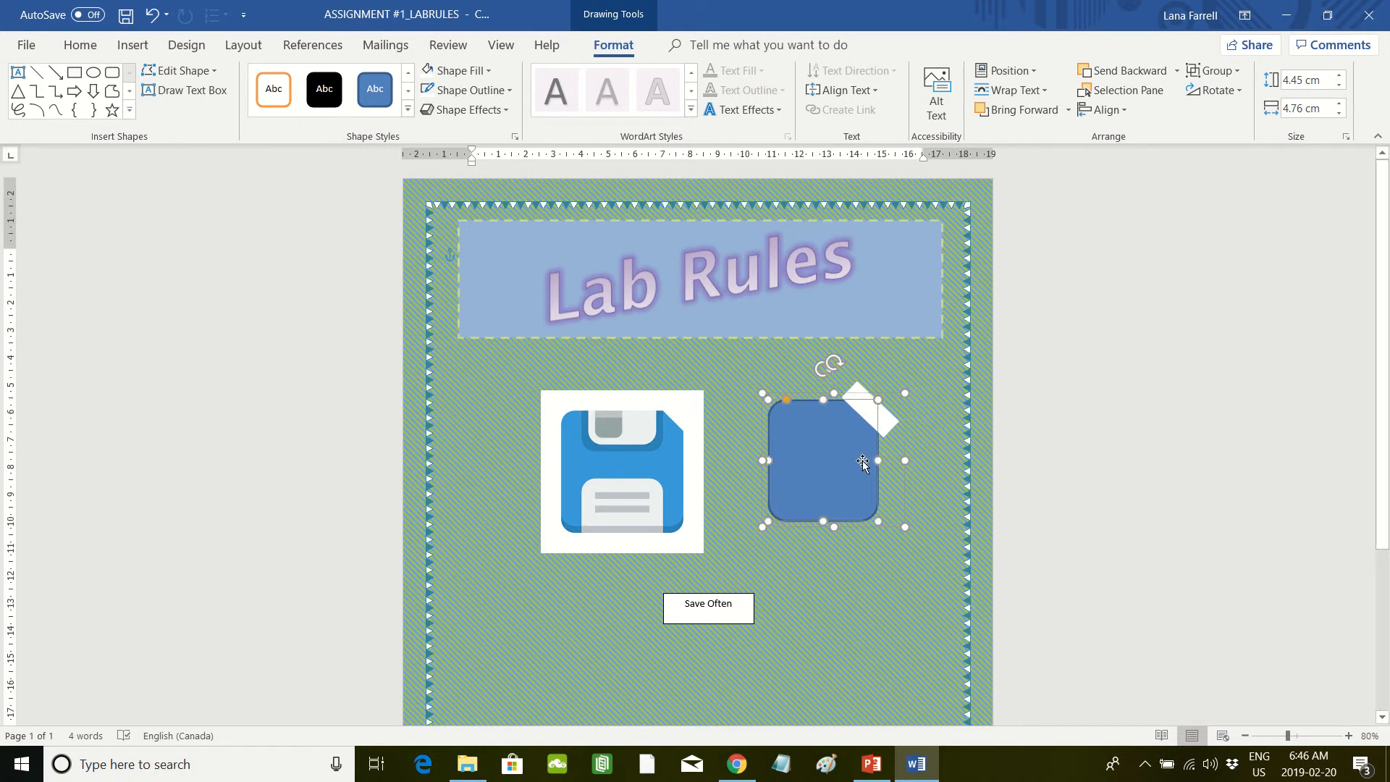
key("Delete")
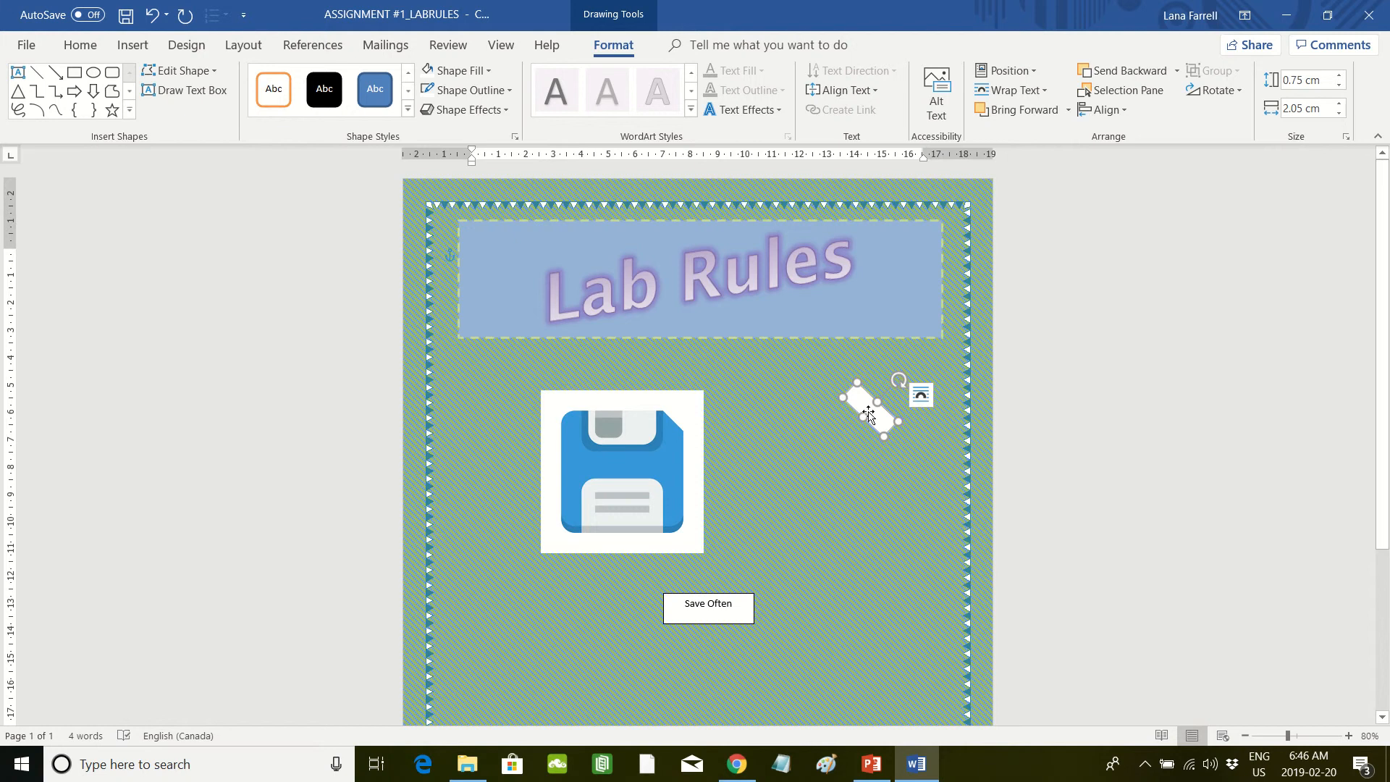
key("Delete")
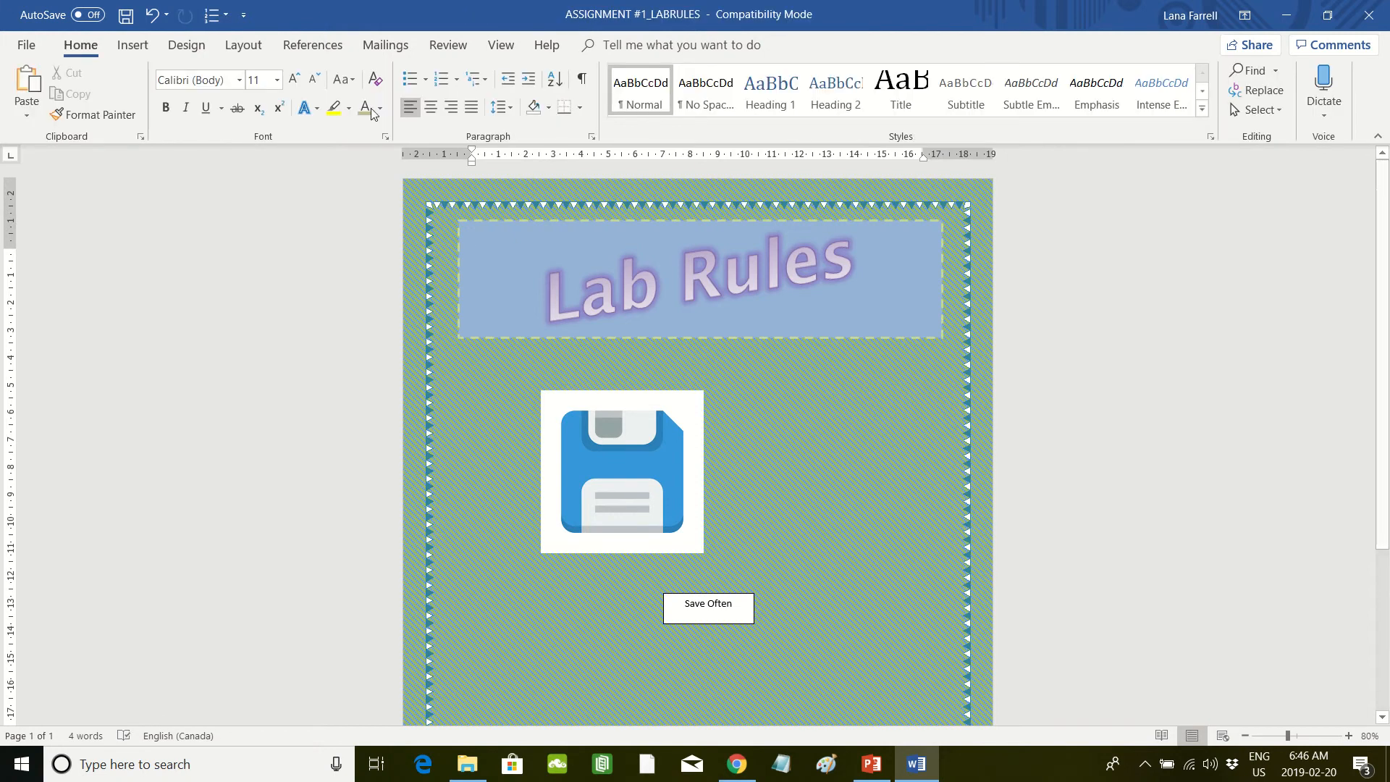
Step: Trace the floppy disk artwork with a closed Curve shape about 4.57 by 4.97 cm, move it beside the picture and delete it
left_click(145, 50)
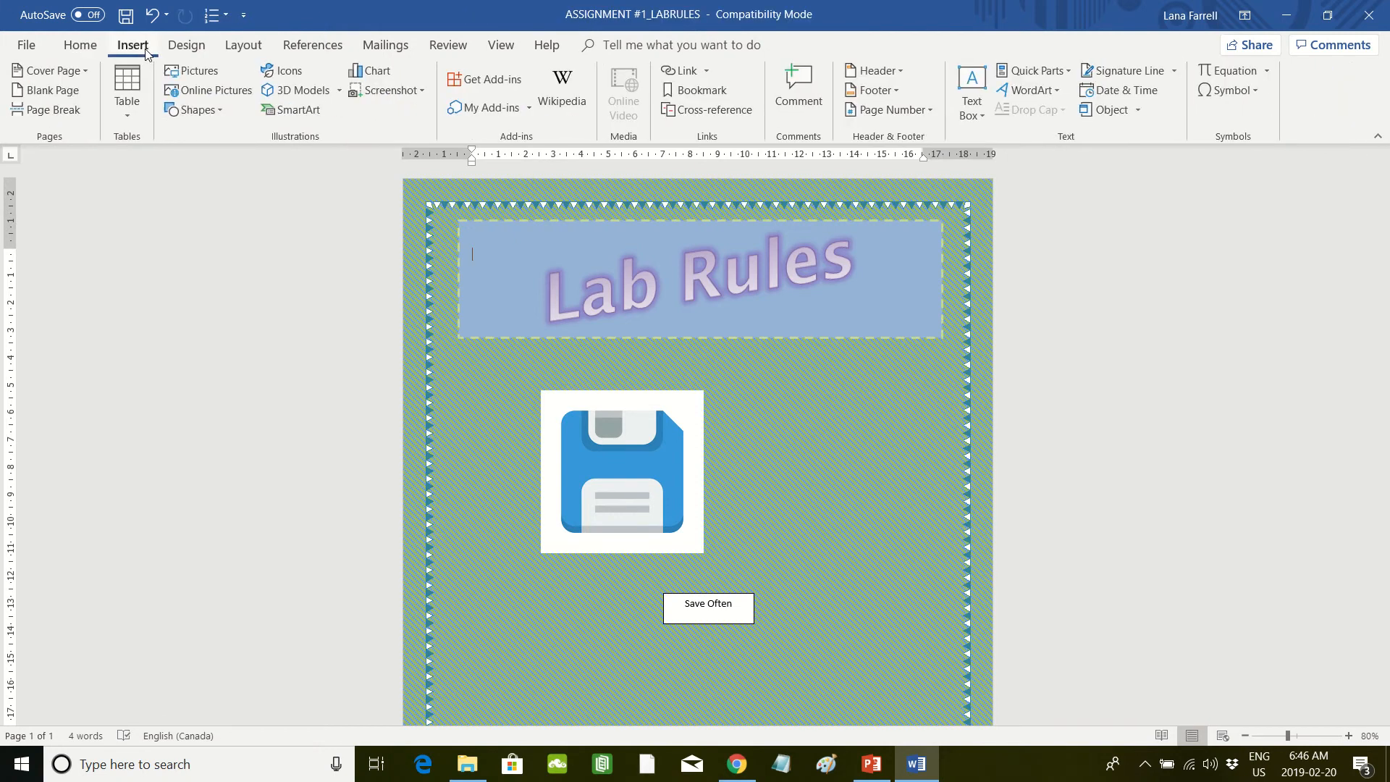
left_click(215, 110)
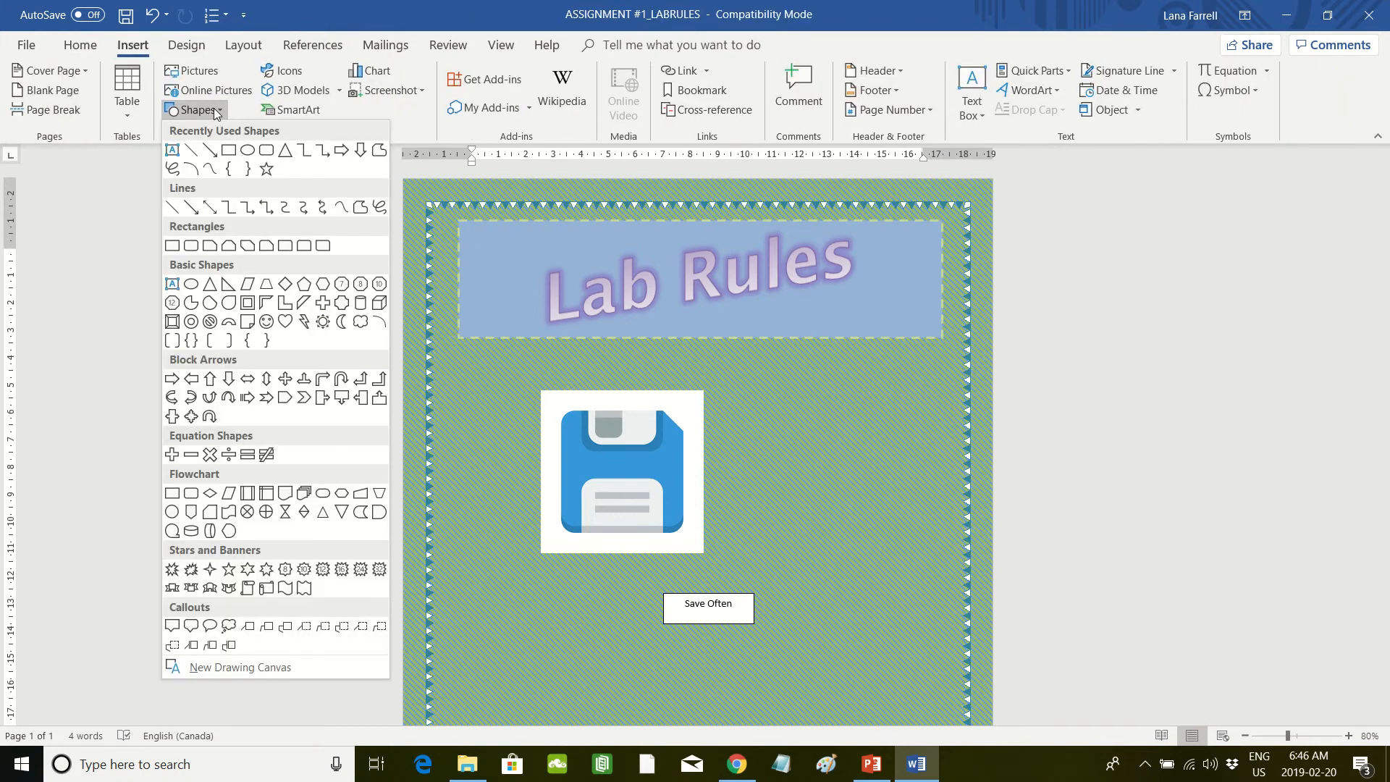
left_click(341, 211)
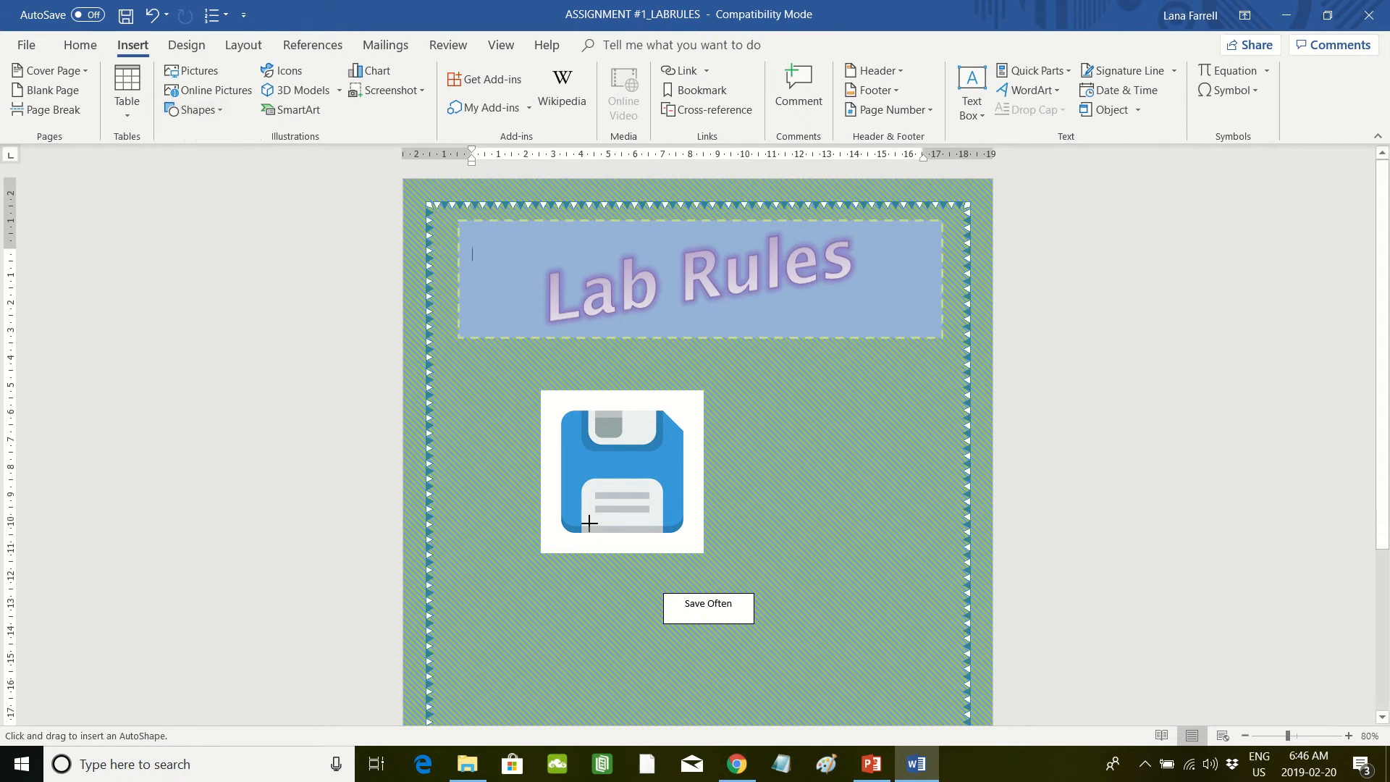
left_click(570, 413)
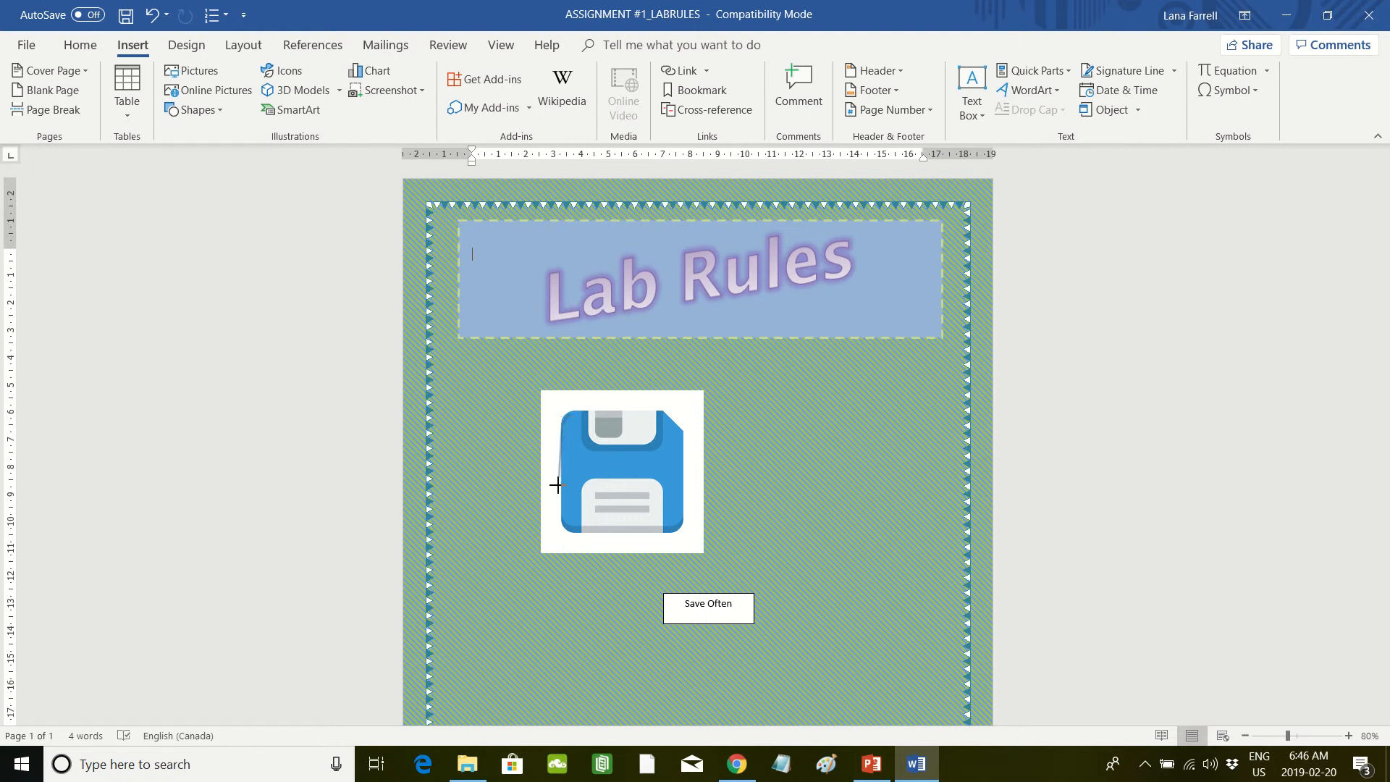
left_click(563, 529)
left_click(678, 535)
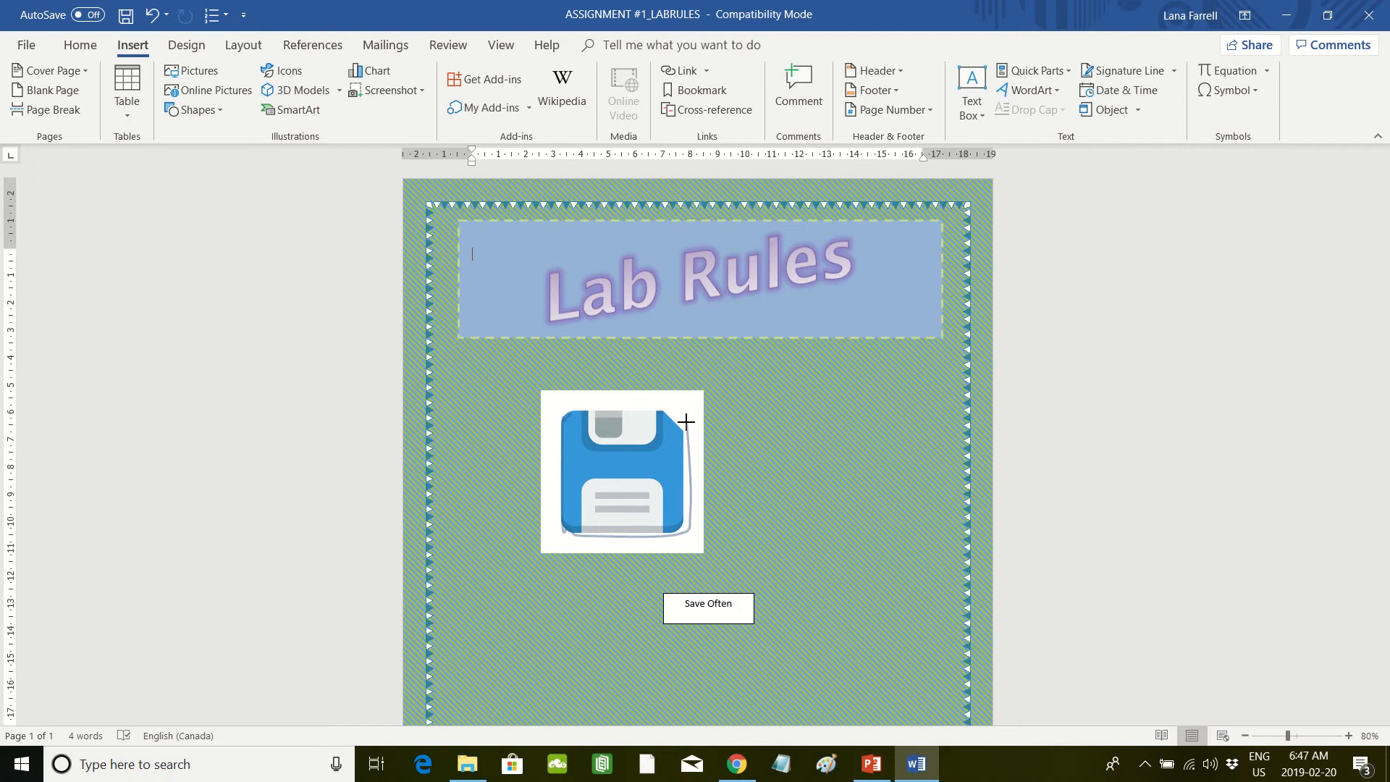
double_click(568, 410)
mouse_move(605, 462)
left_mouse_down()
mouse_move(820, 414)
mouse_move(809, 451)
left_mouse_up()
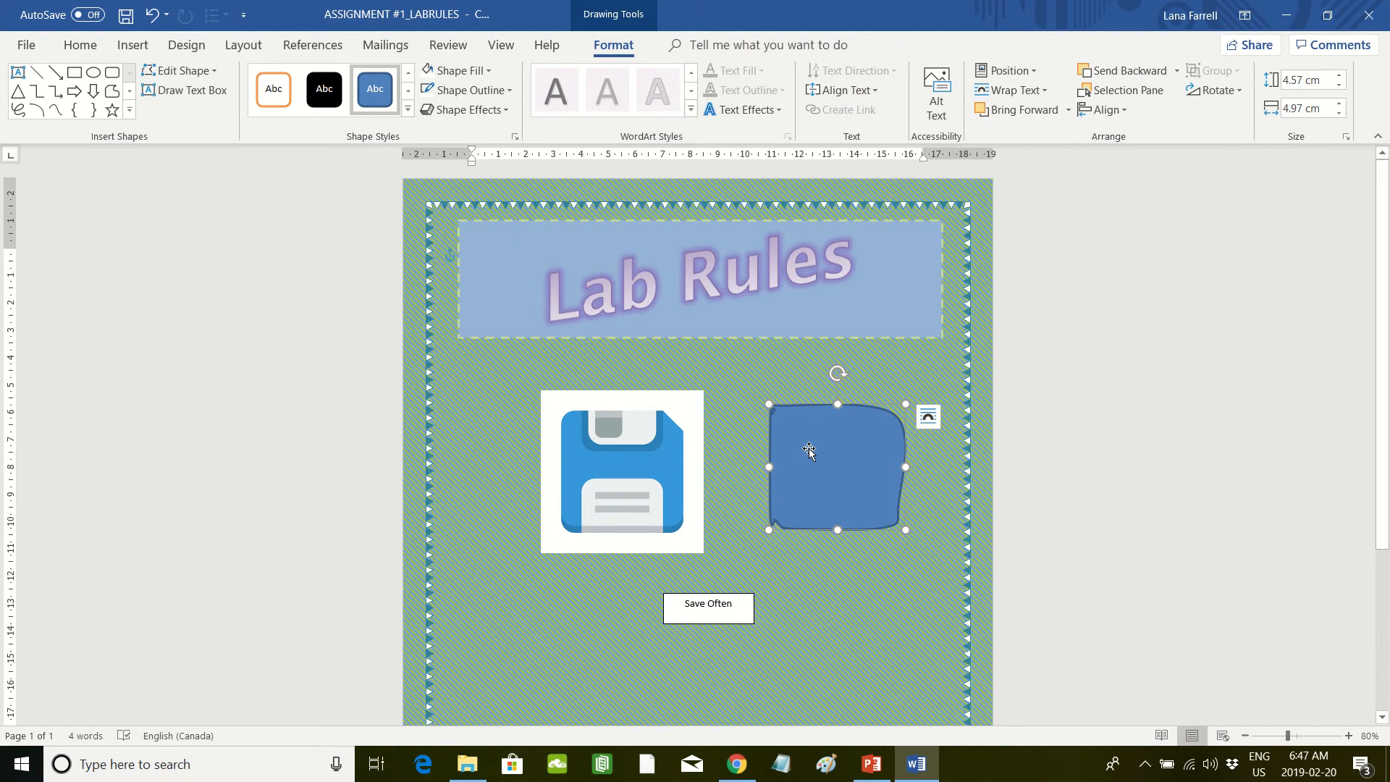
key("Delete")
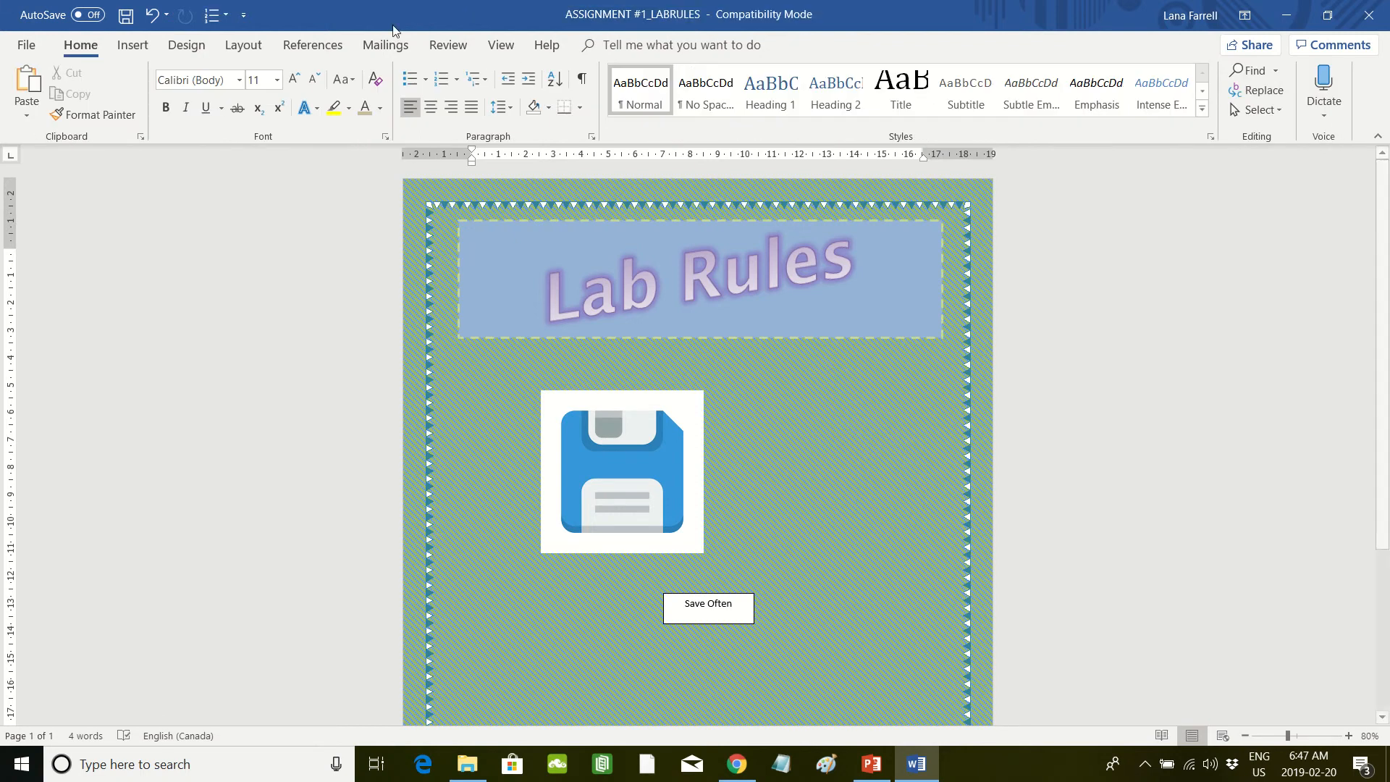
Step: Trace the floppy disk artwork with a closed Freeform shape about 4.76 by 4.84 cm and move it to the right of the picture
left_click(141, 54)
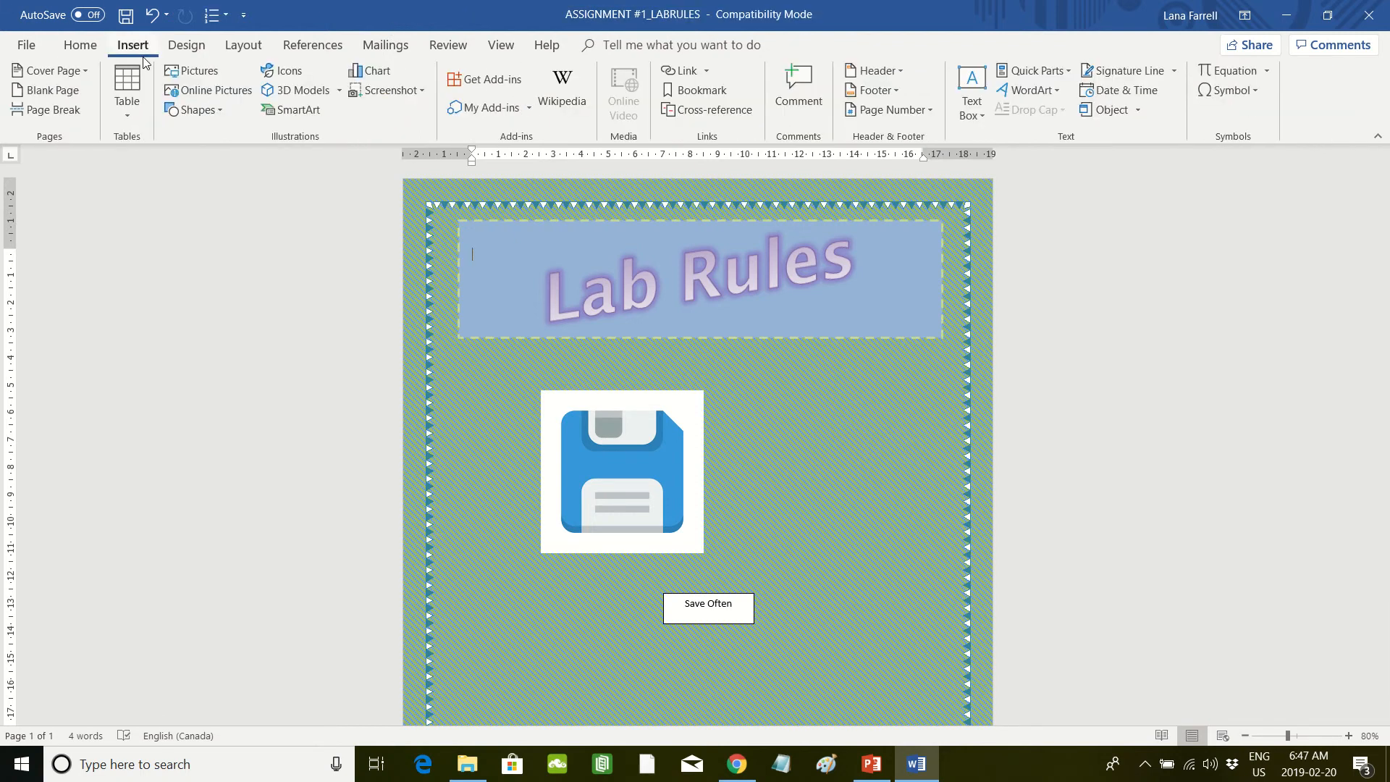
left_click(211, 110)
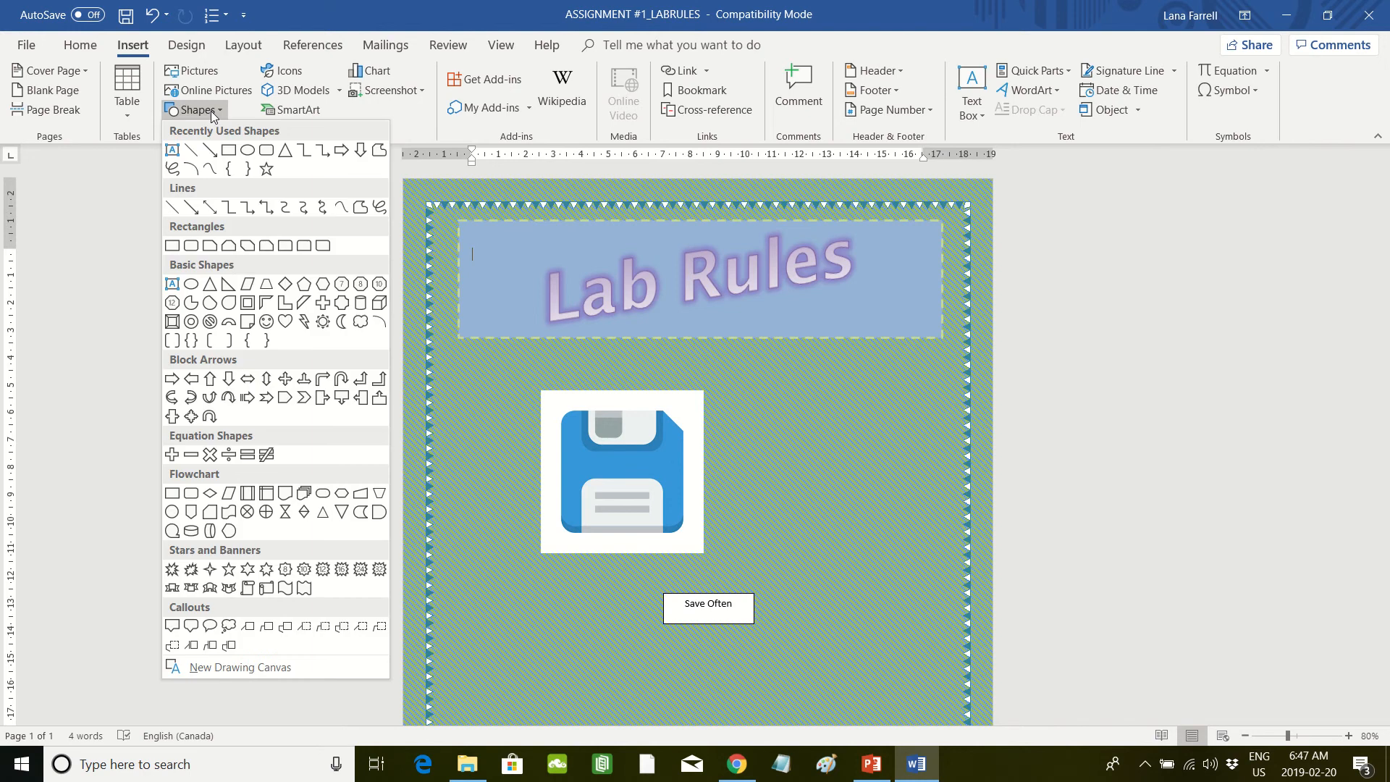
left_click(361, 210)
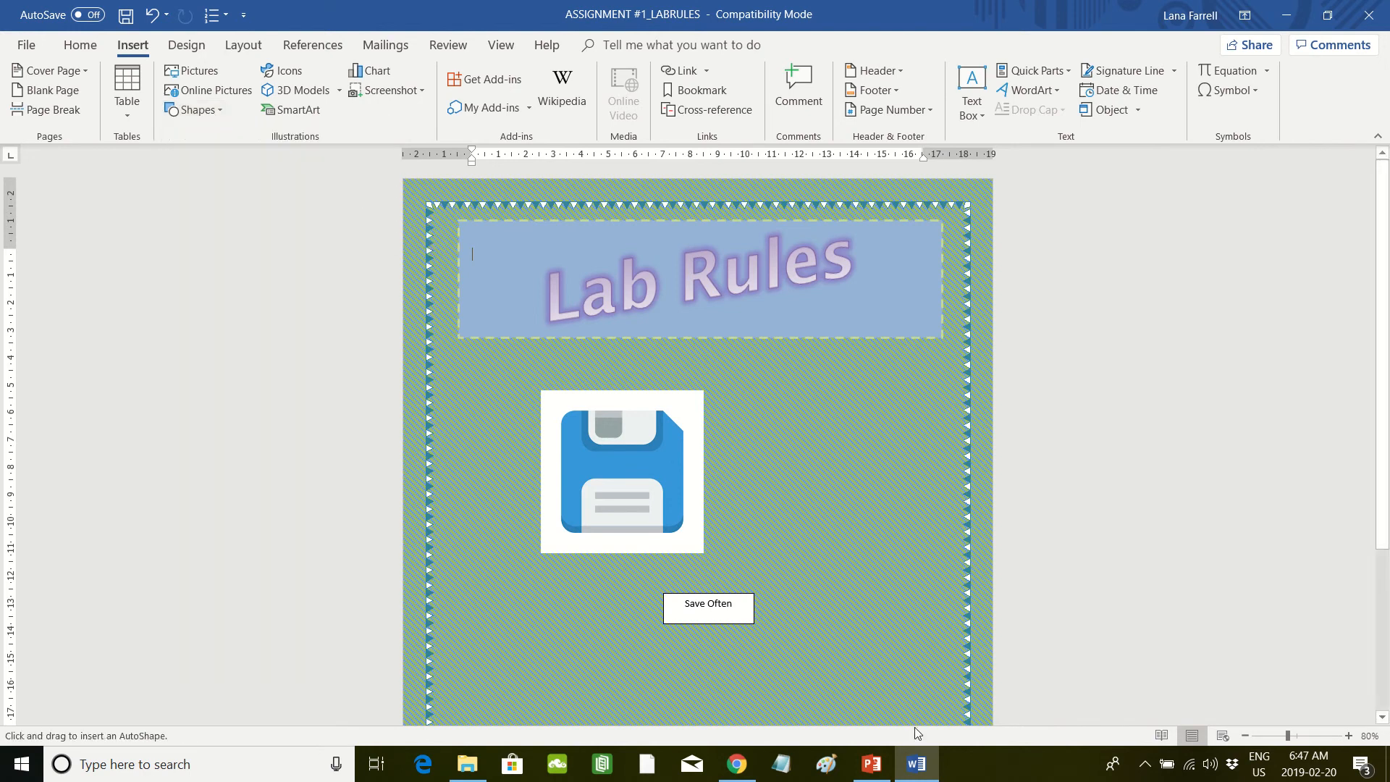
left_click(566, 416)
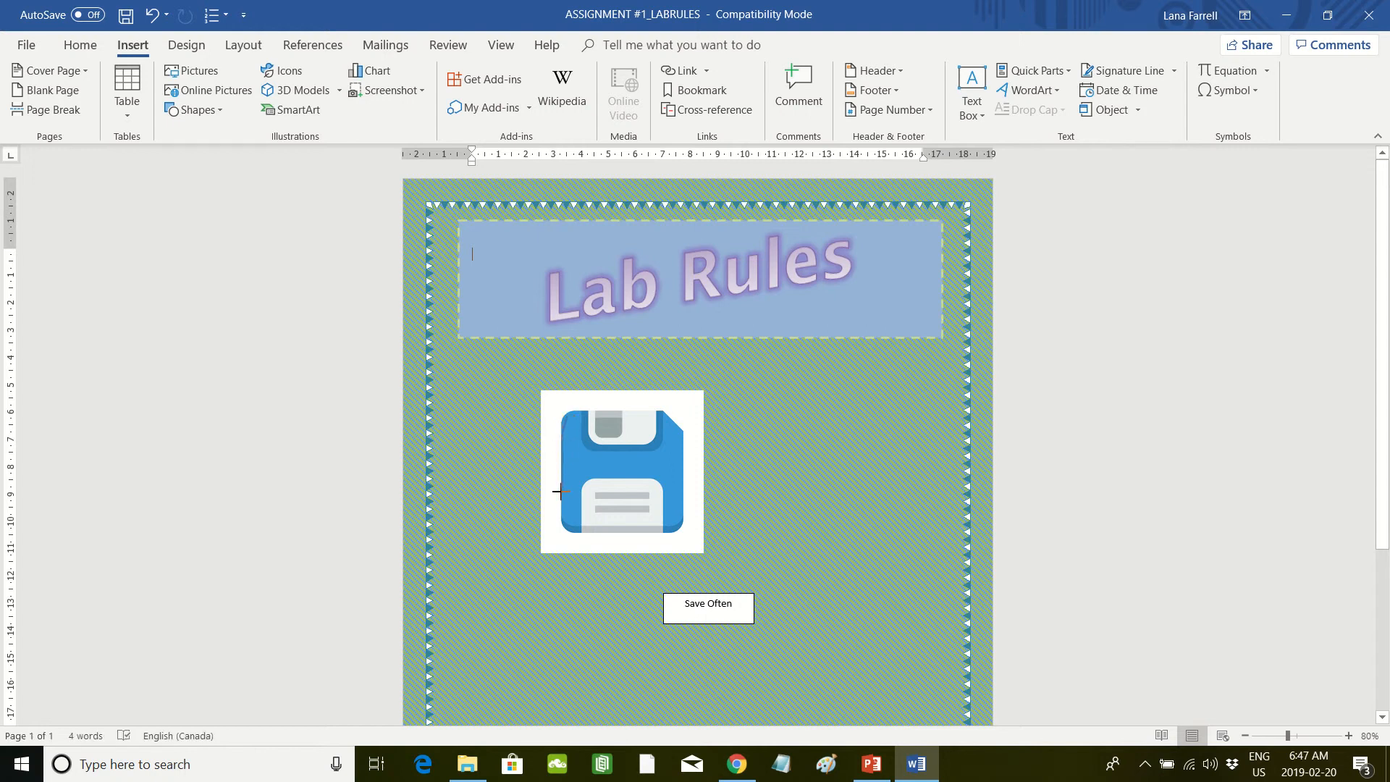
mouse_move(561, 491)
left_mouse_down()
mouse_move(562, 531)
mouse_move(692, 526)
mouse_move(689, 425)
mouse_move(643, 407)
mouse_move(569, 410)
left_mouse_up()
left_click_drag(630, 497, 857, 491)
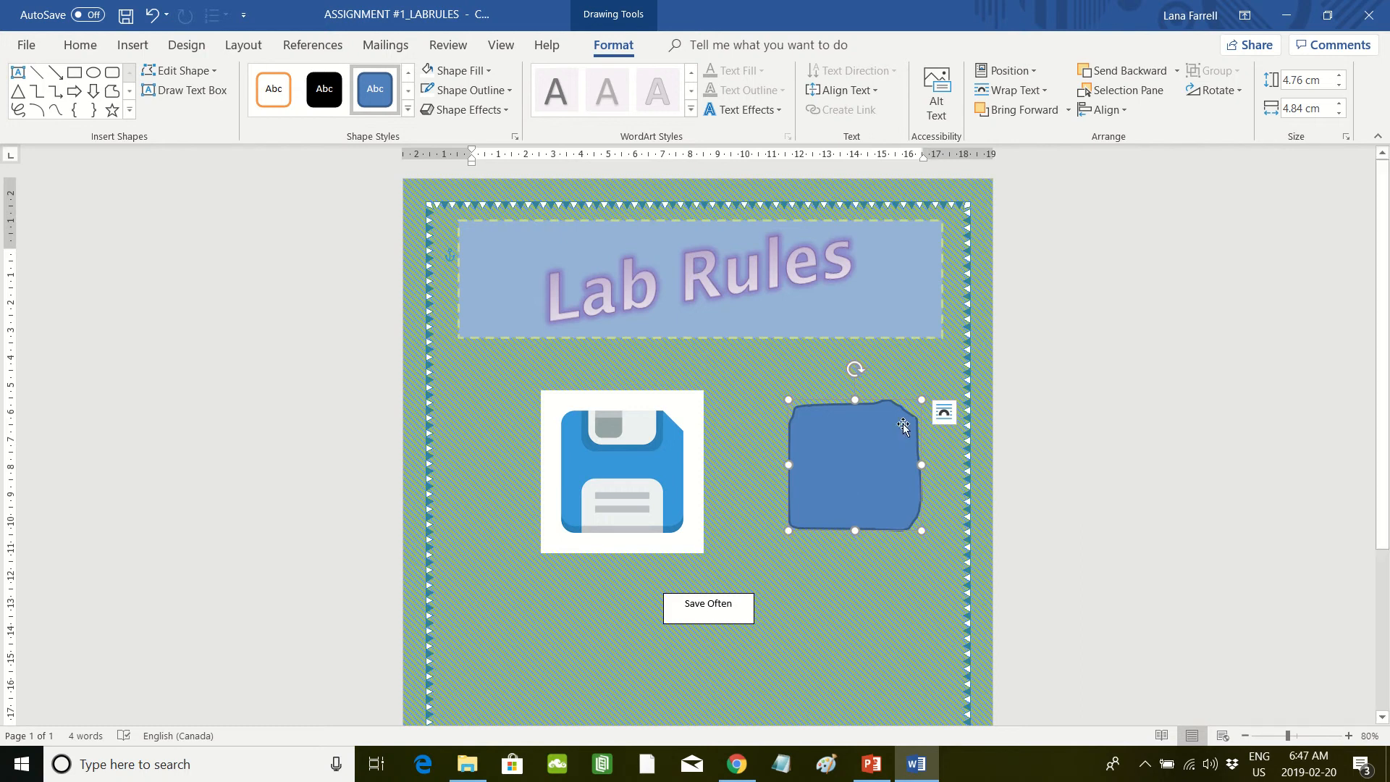
Step: Edit the freeform's points to pull its right edge outward into a spike, and delete the shape
right_click(858, 475)
left_click(909, 237)
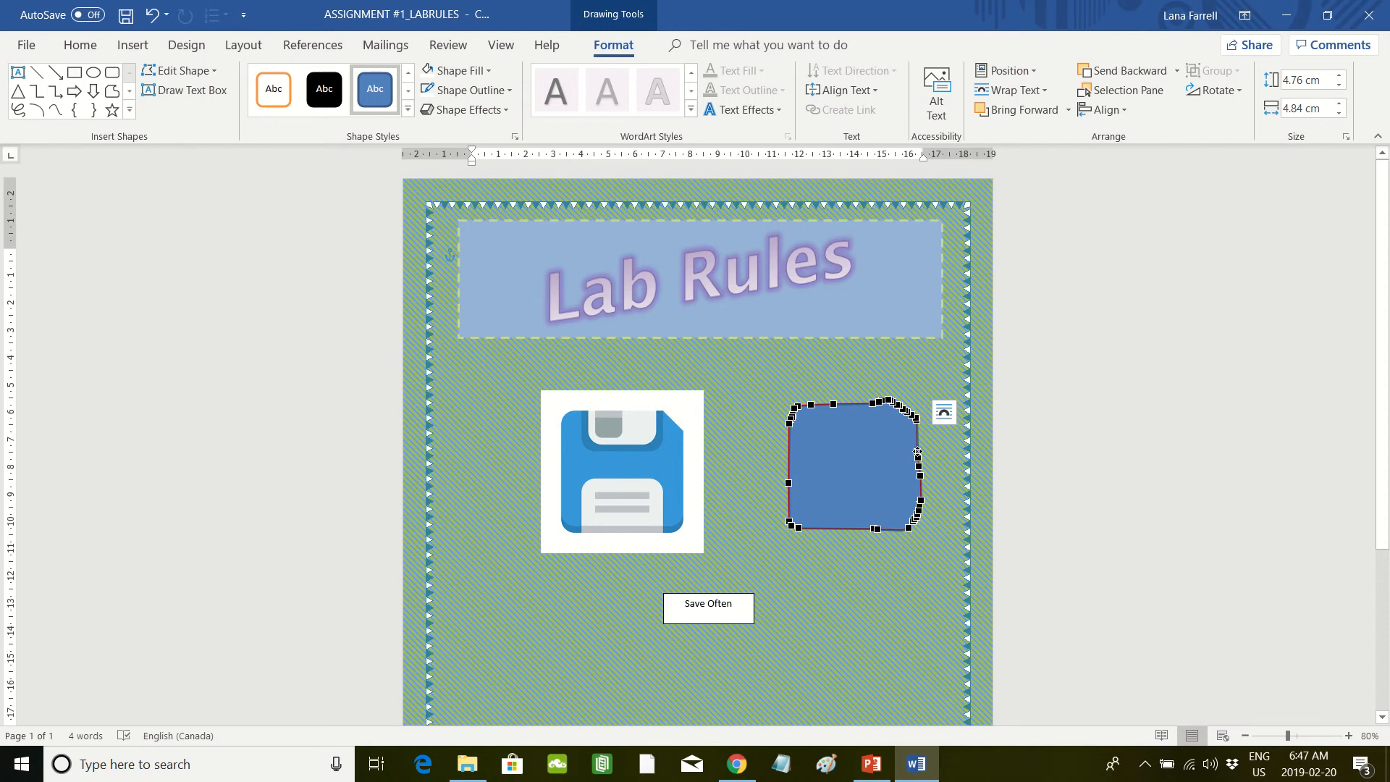
left_click_drag(917, 451, 959, 489)
left_click(897, 601)
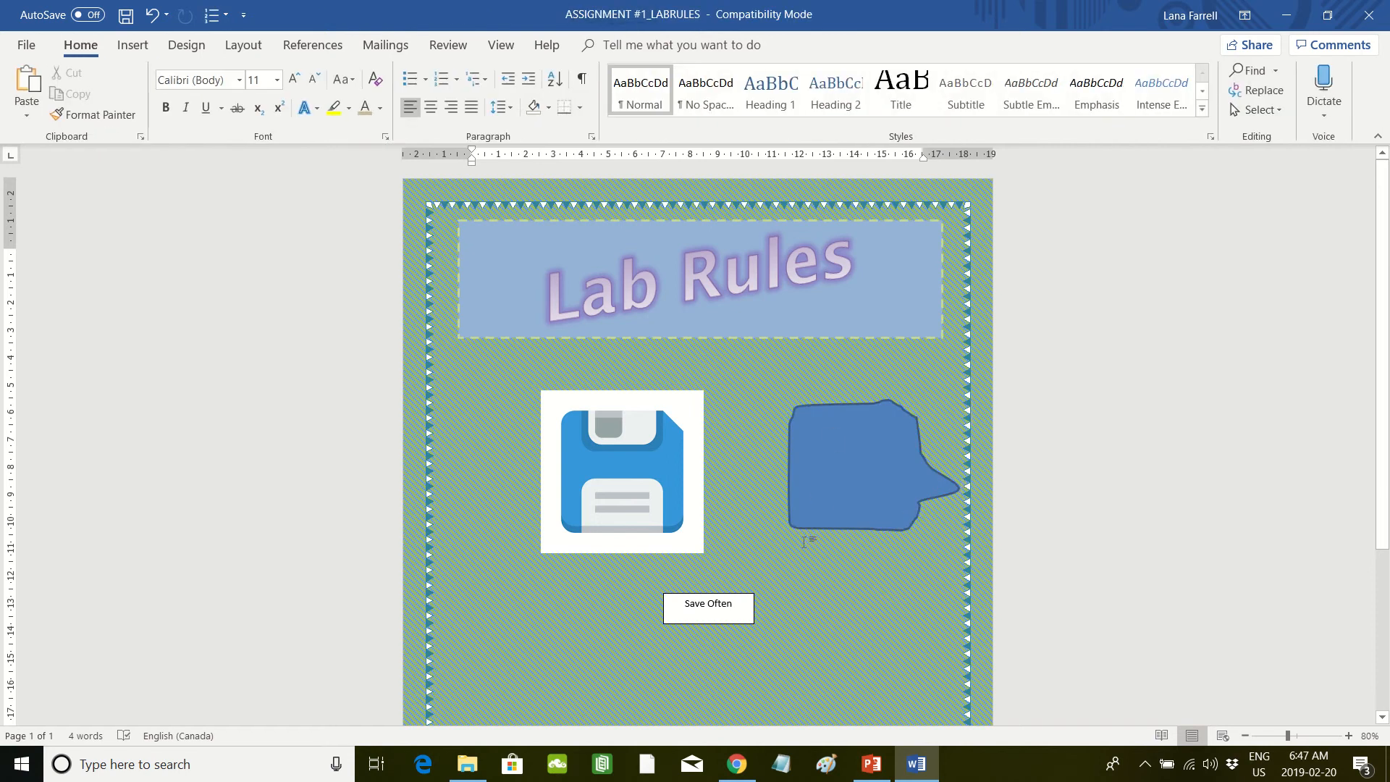
left_click(884, 482)
key("Delete")
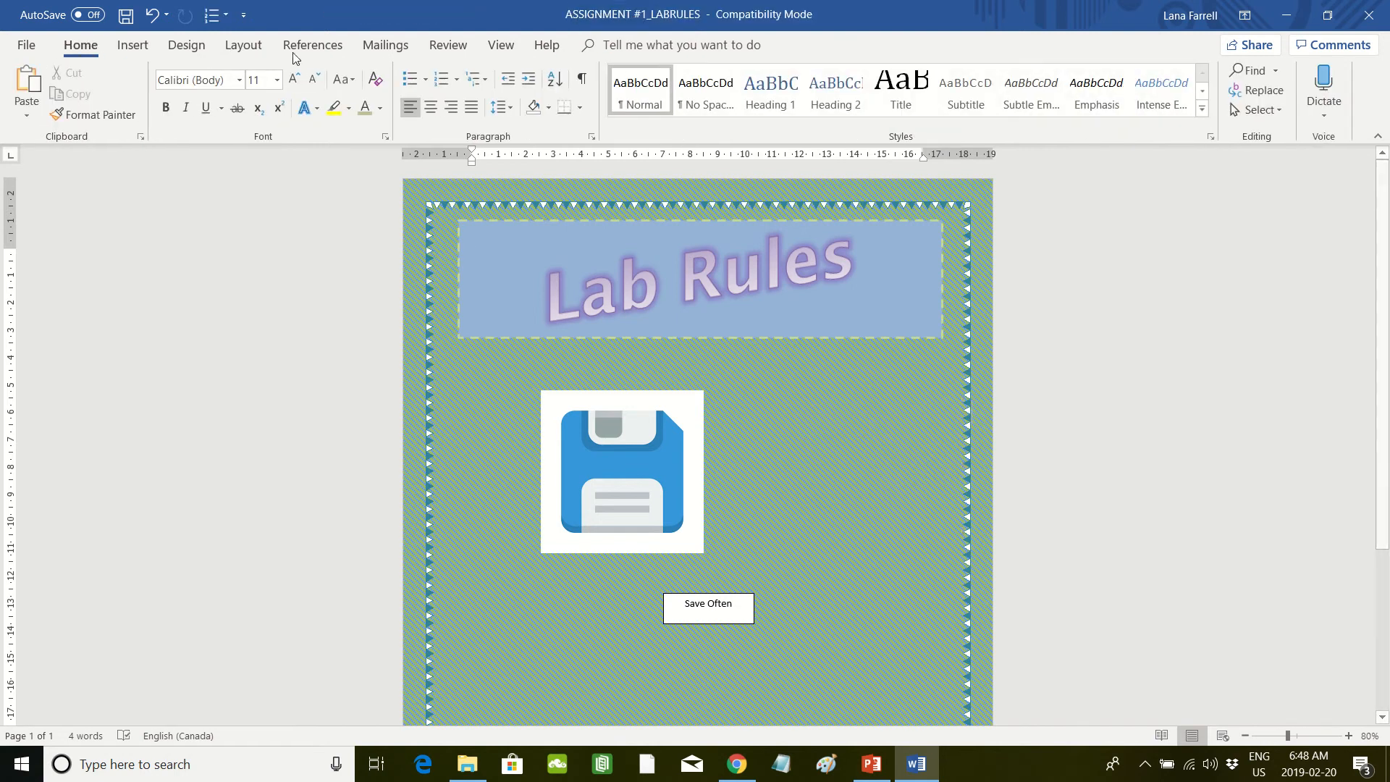
Step: Draw a rounded rectangle about 4.31 by 4.18 cm over the blue floppy disk artwork in the picture
left_click(133, 46)
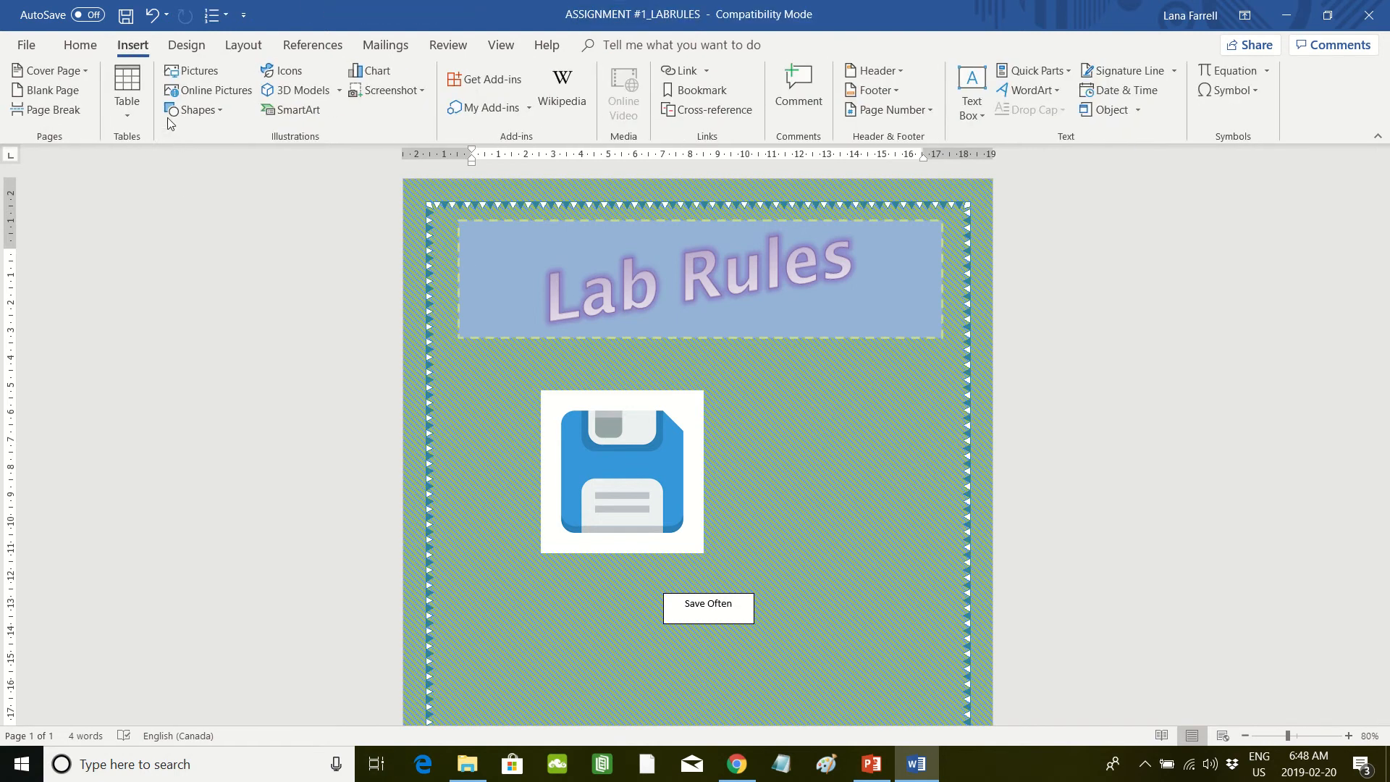
left_click(219, 114)
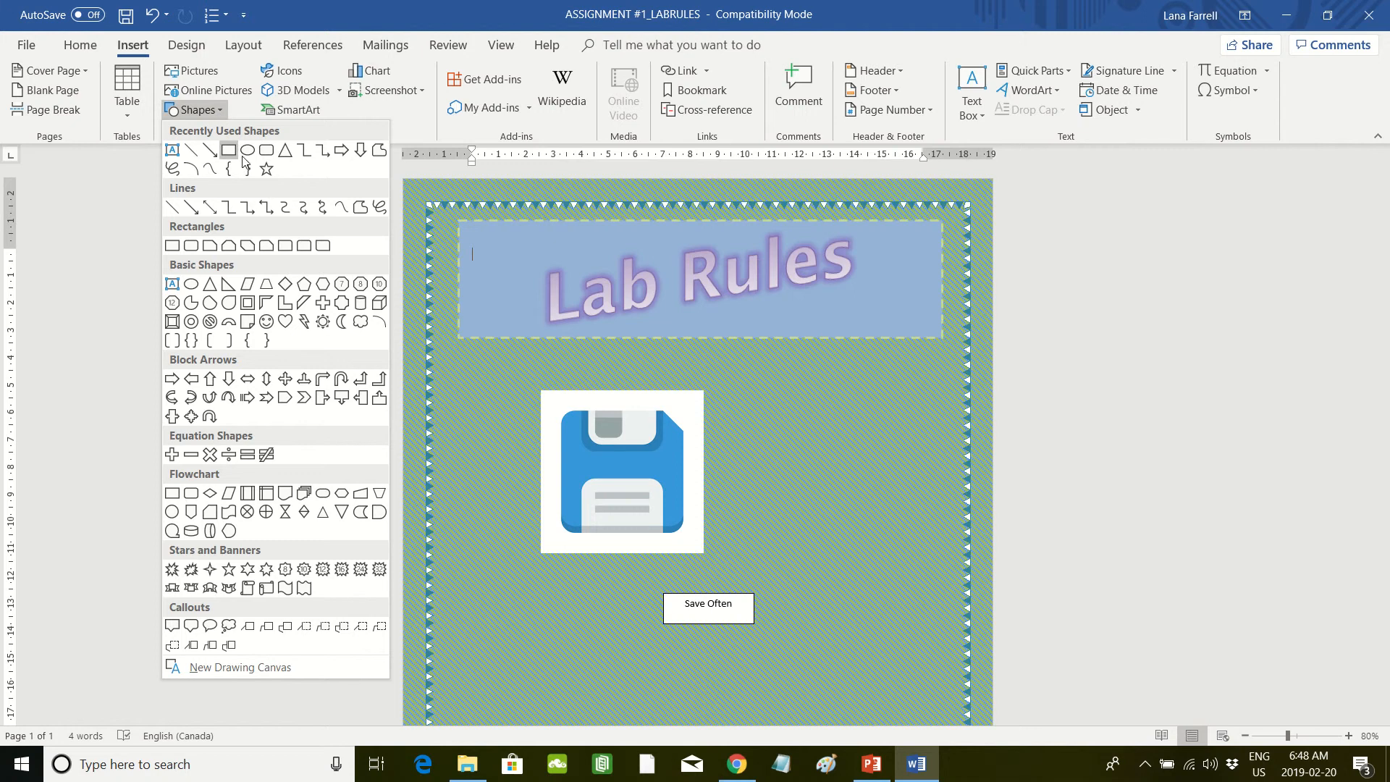
left_click(266, 150)
mouse_move(568, 411)
left_mouse_down()
mouse_move(609, 561)
mouse_move(682, 532)
left_mouse_up()
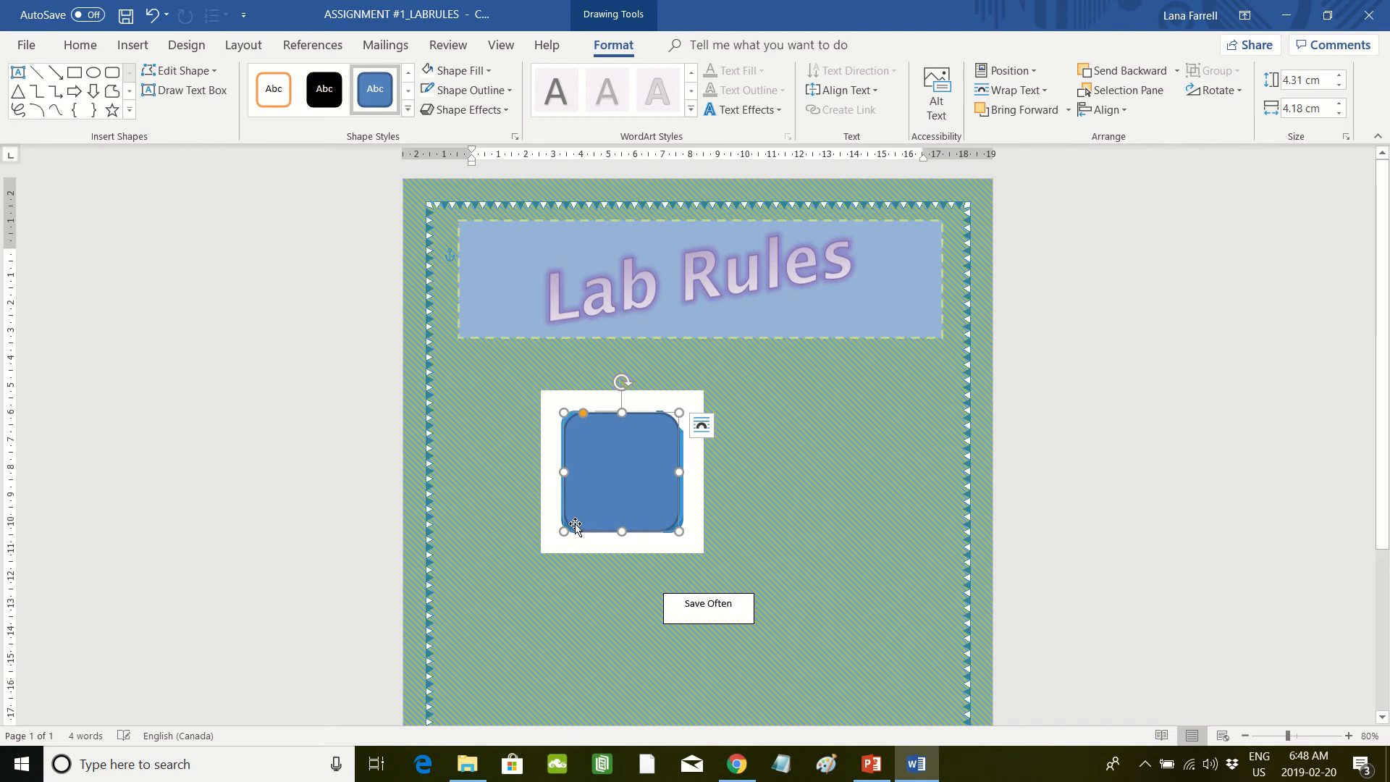
Step: Resize the blue rounded rectangle to about 4.39 cm high by 4.47 cm wide and move it beside the floppy disk picture
left_click_drag(564, 532, 560, 531)
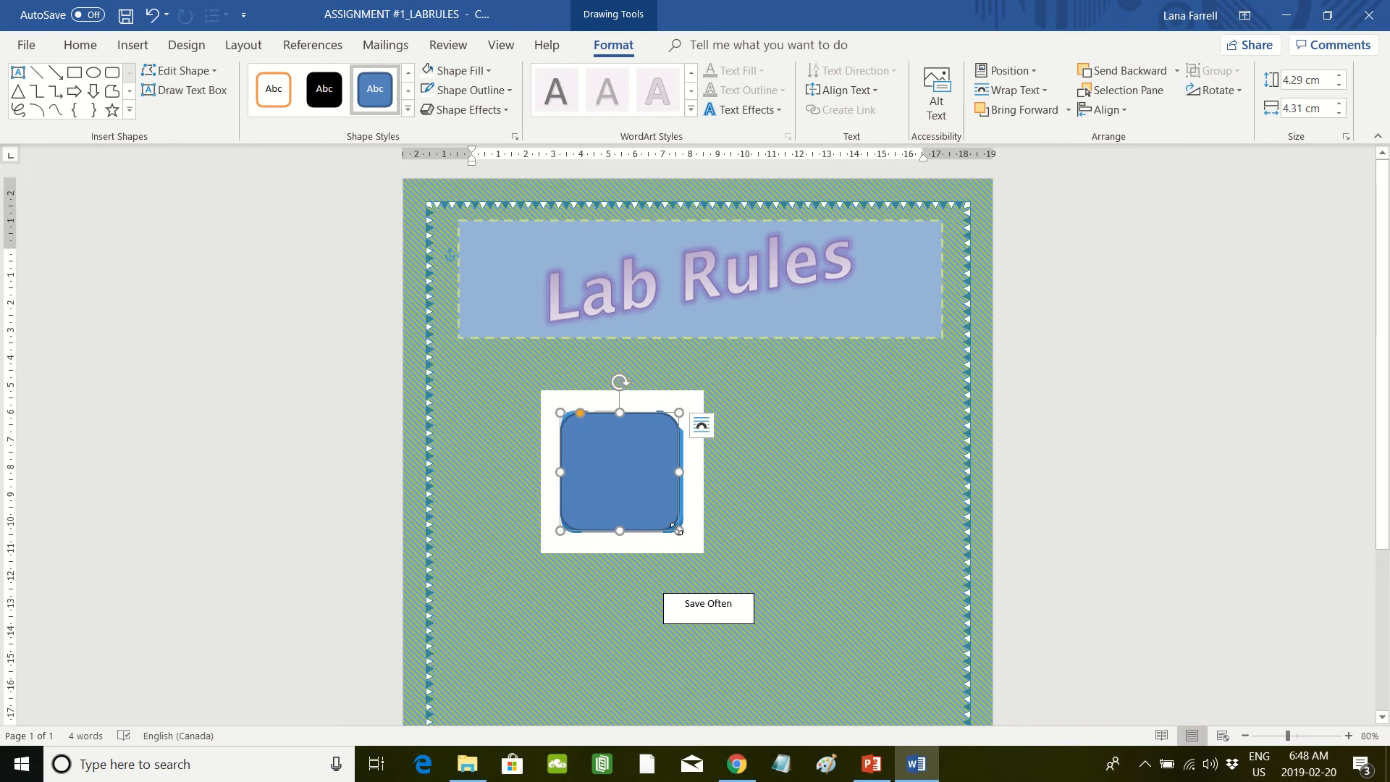
left_click_drag(677, 529, 682, 532)
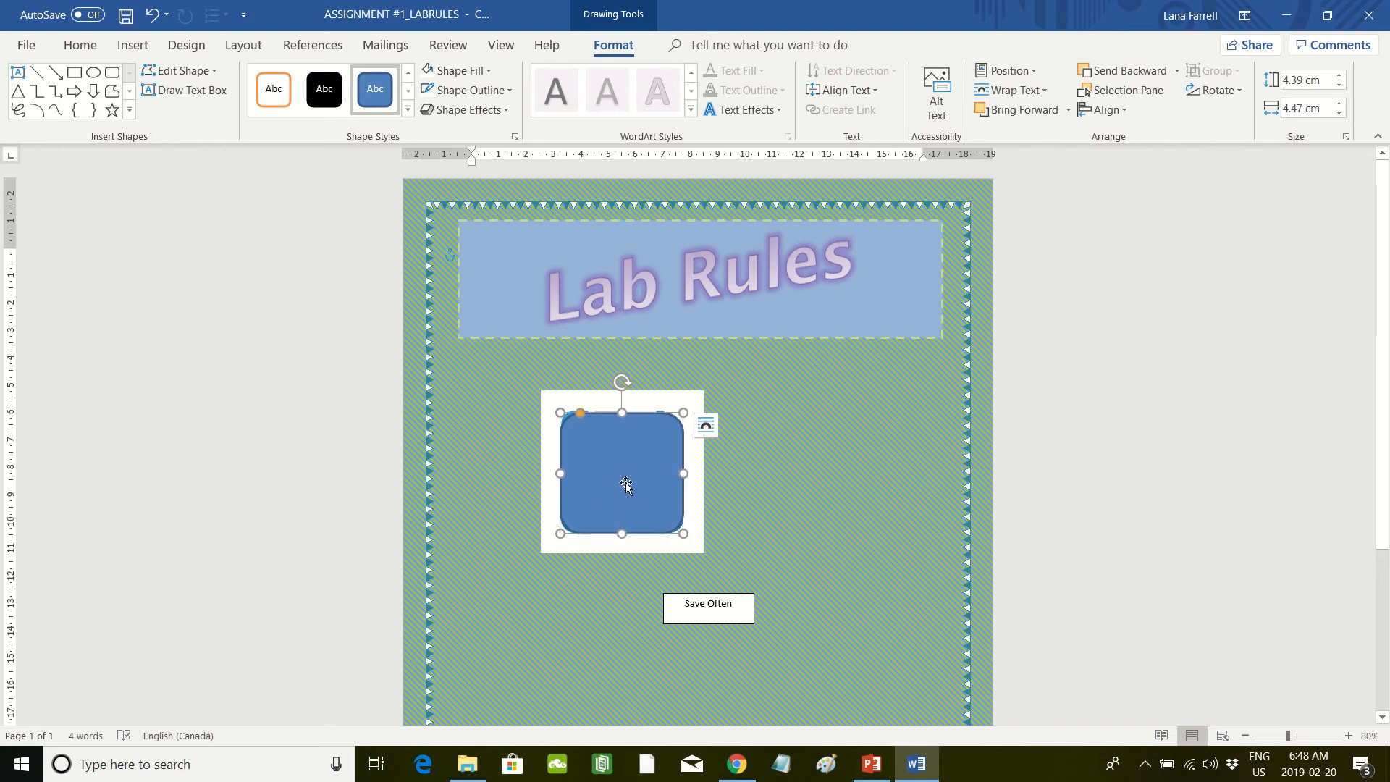
left_click_drag(623, 487, 795, 524)
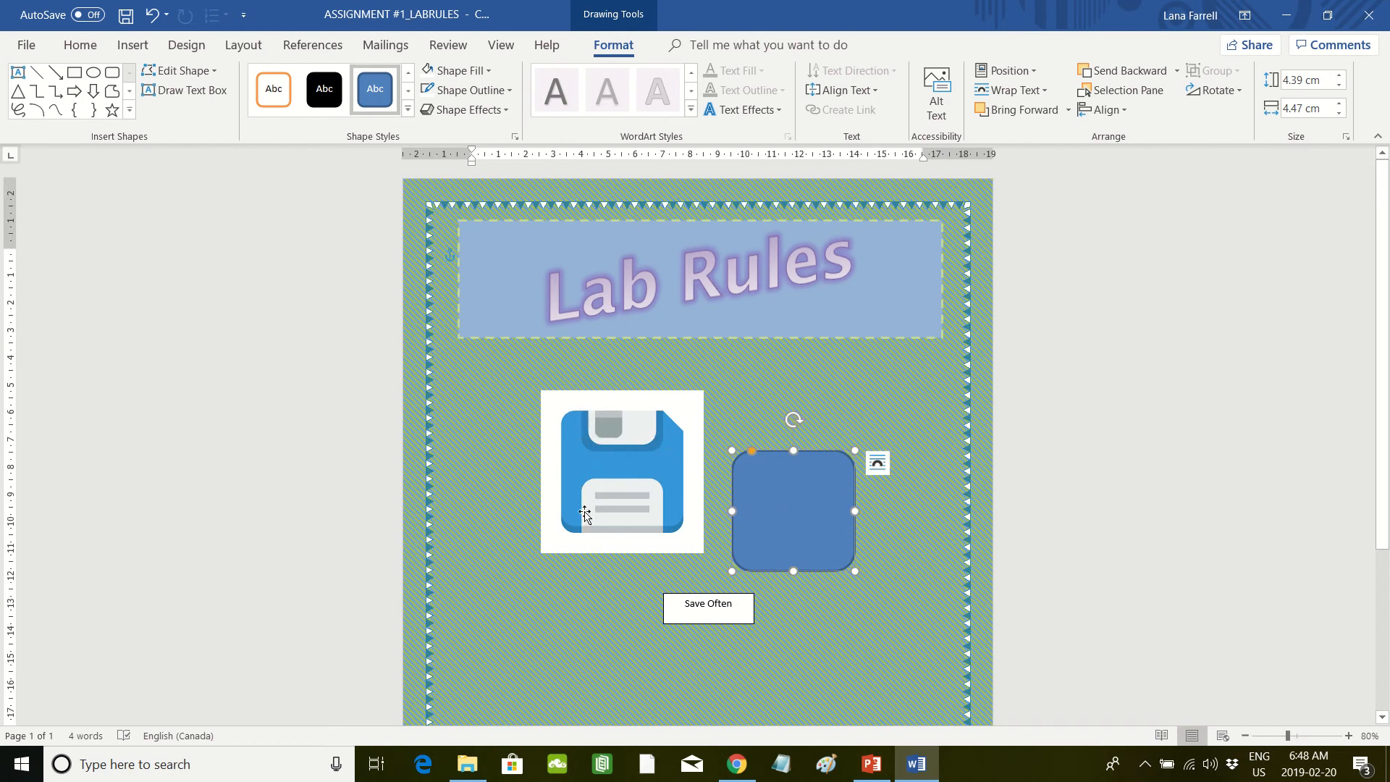
left_click_drag(779, 498, 761, 461)
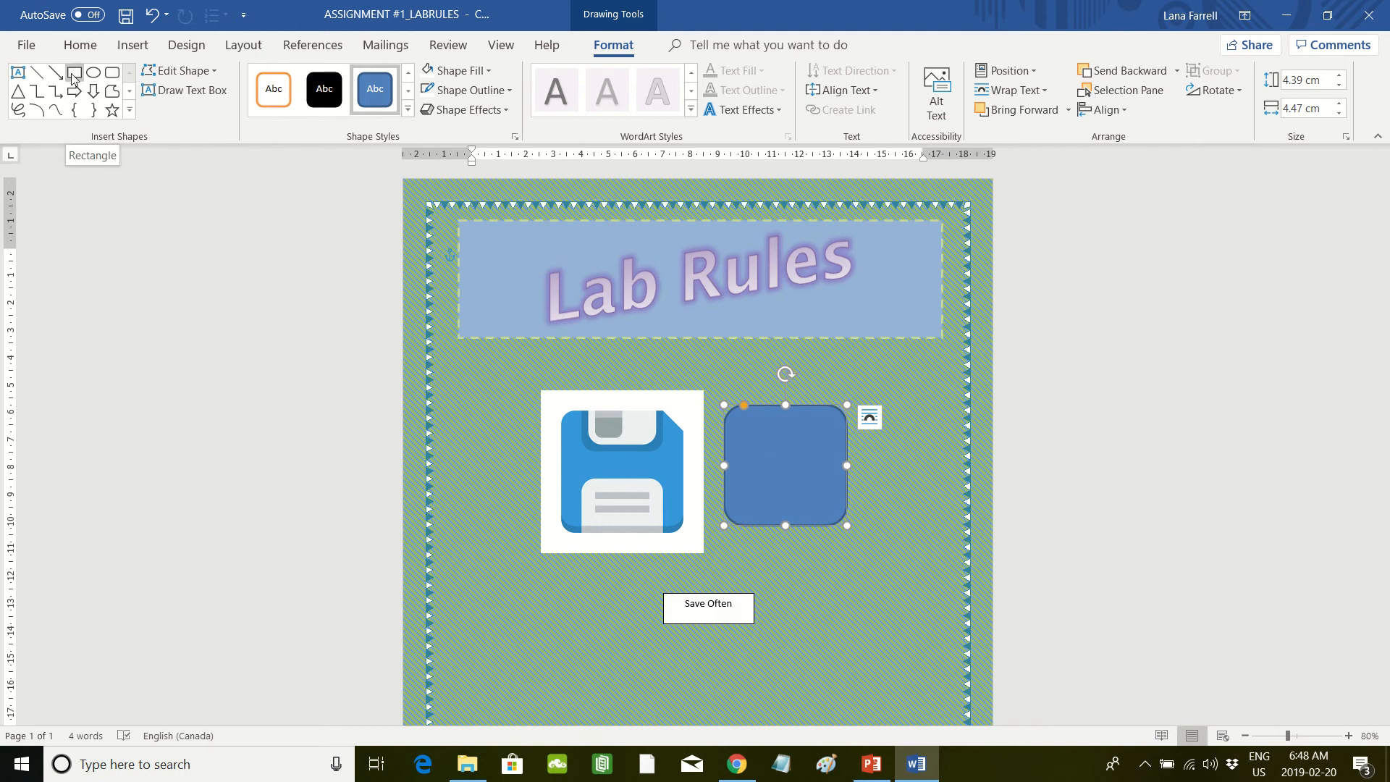
Step: Draw a rounded rectangle about 1.83 cm high by 2.83 cm wide for the disk label and place it on the blue shape's lower part
left_click(129, 110)
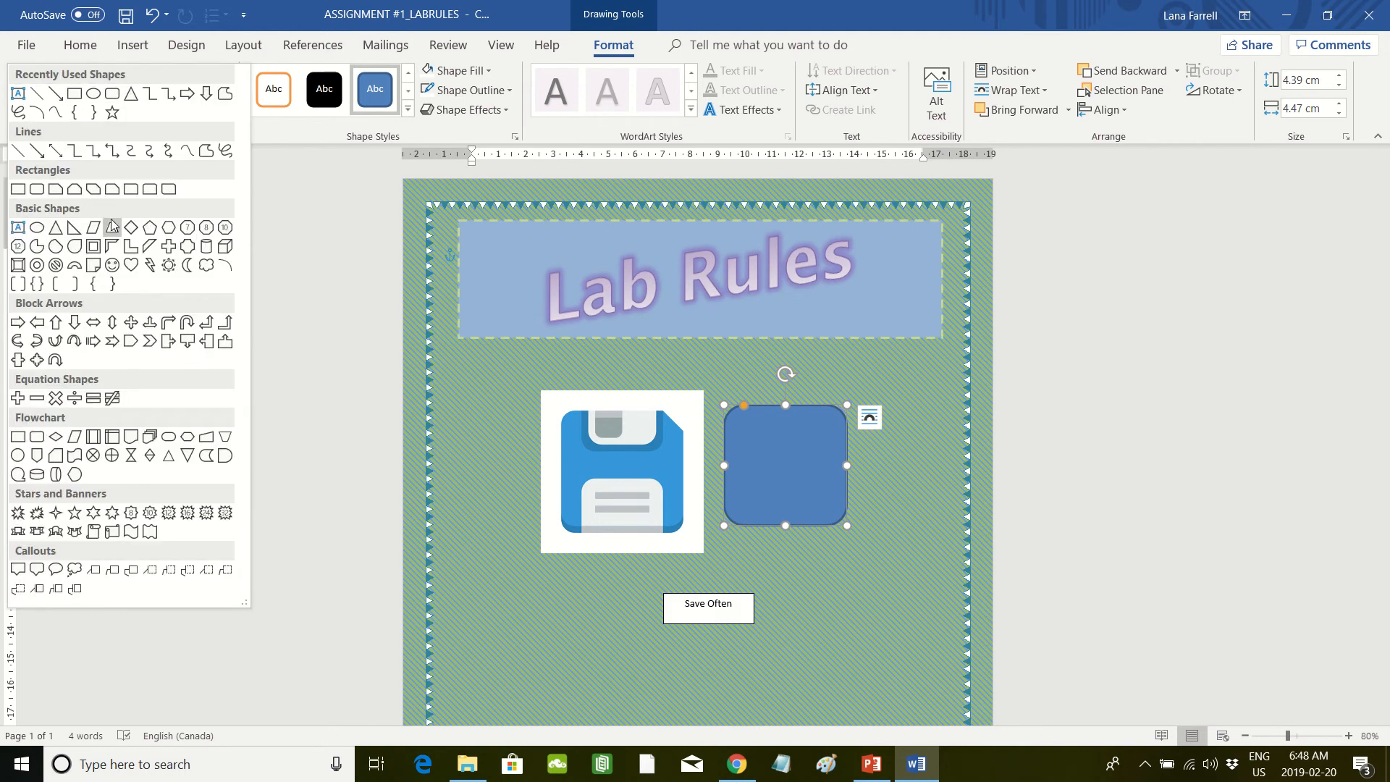
left_click(37, 190)
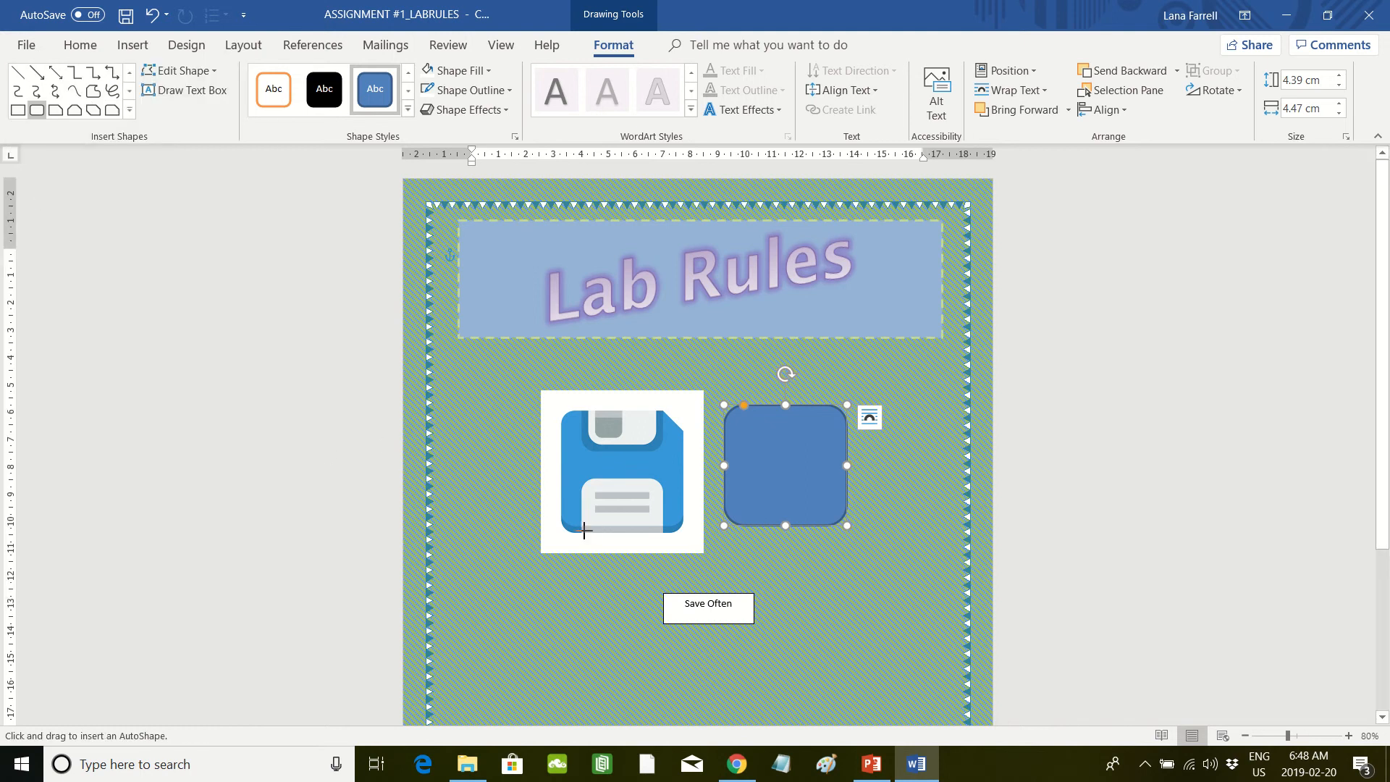
left_click_drag(584, 531, 789, 508)
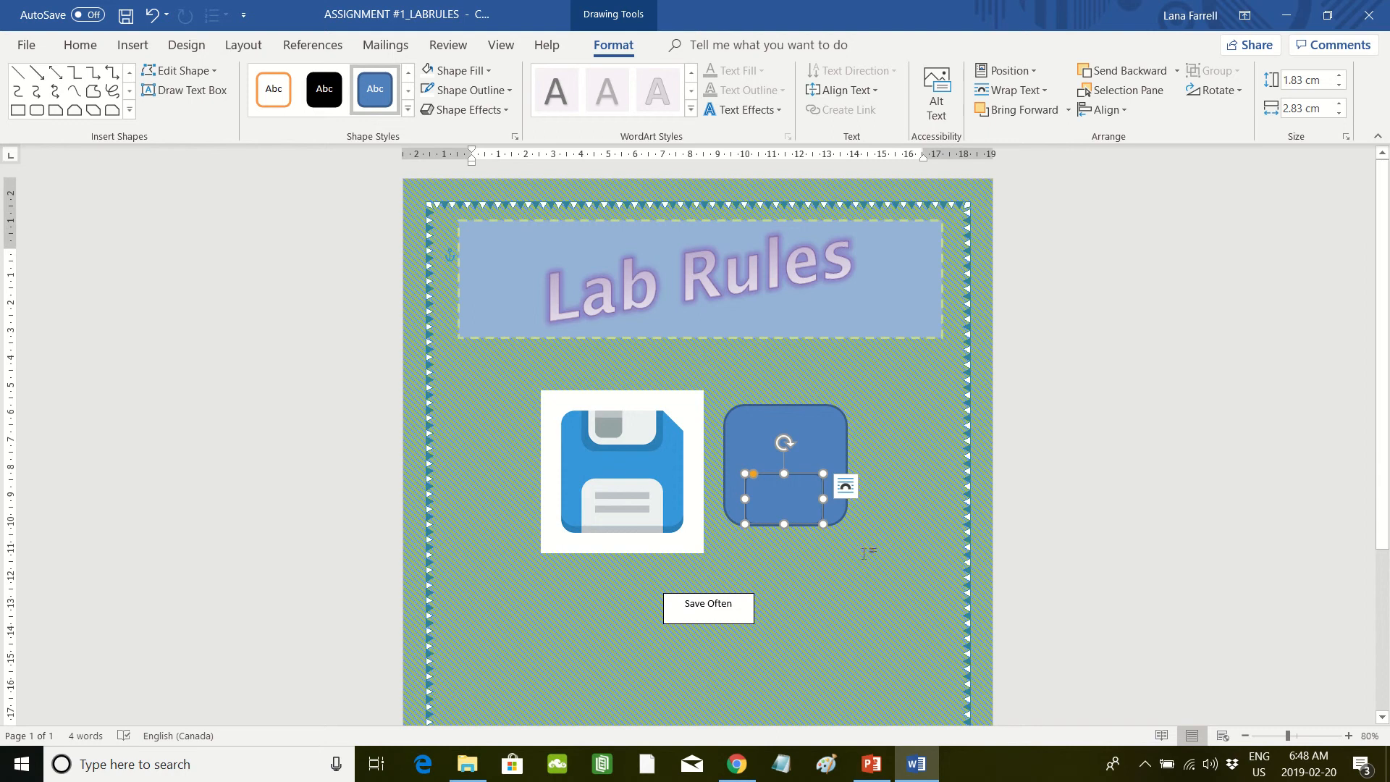
Step: Fill the small label rectangle with white and nudge it to center it along the blue shape's lower edge
left_click(488, 71)
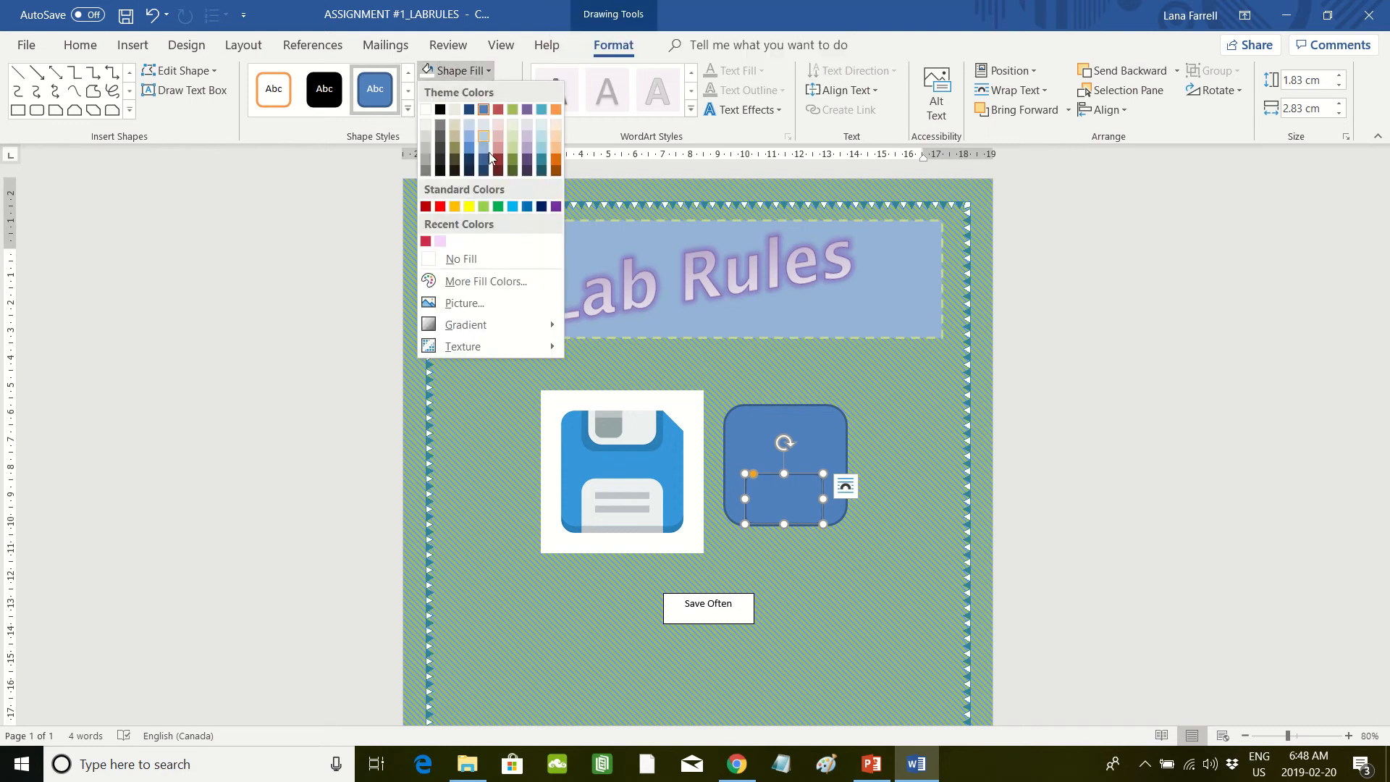
left_click(426, 110)
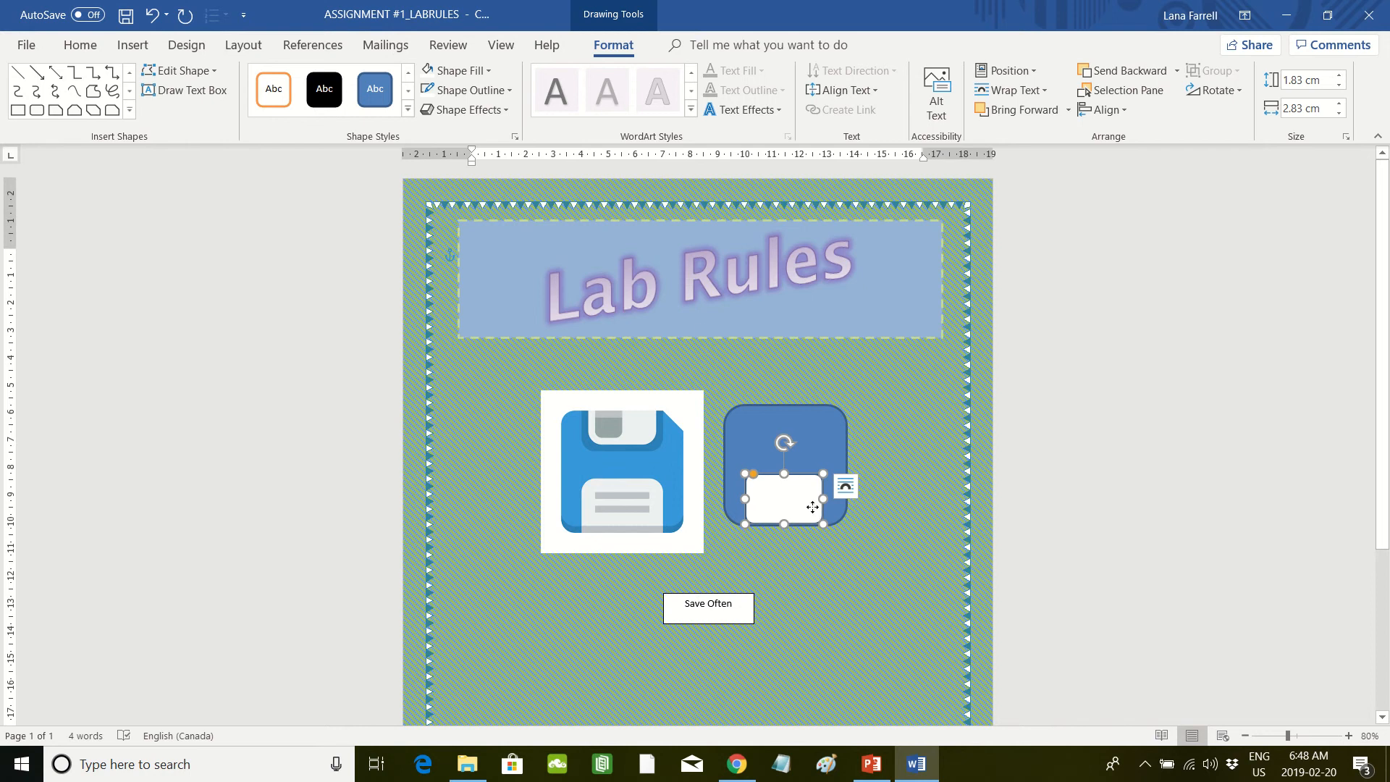
left_click_drag(811, 506, 814, 507)
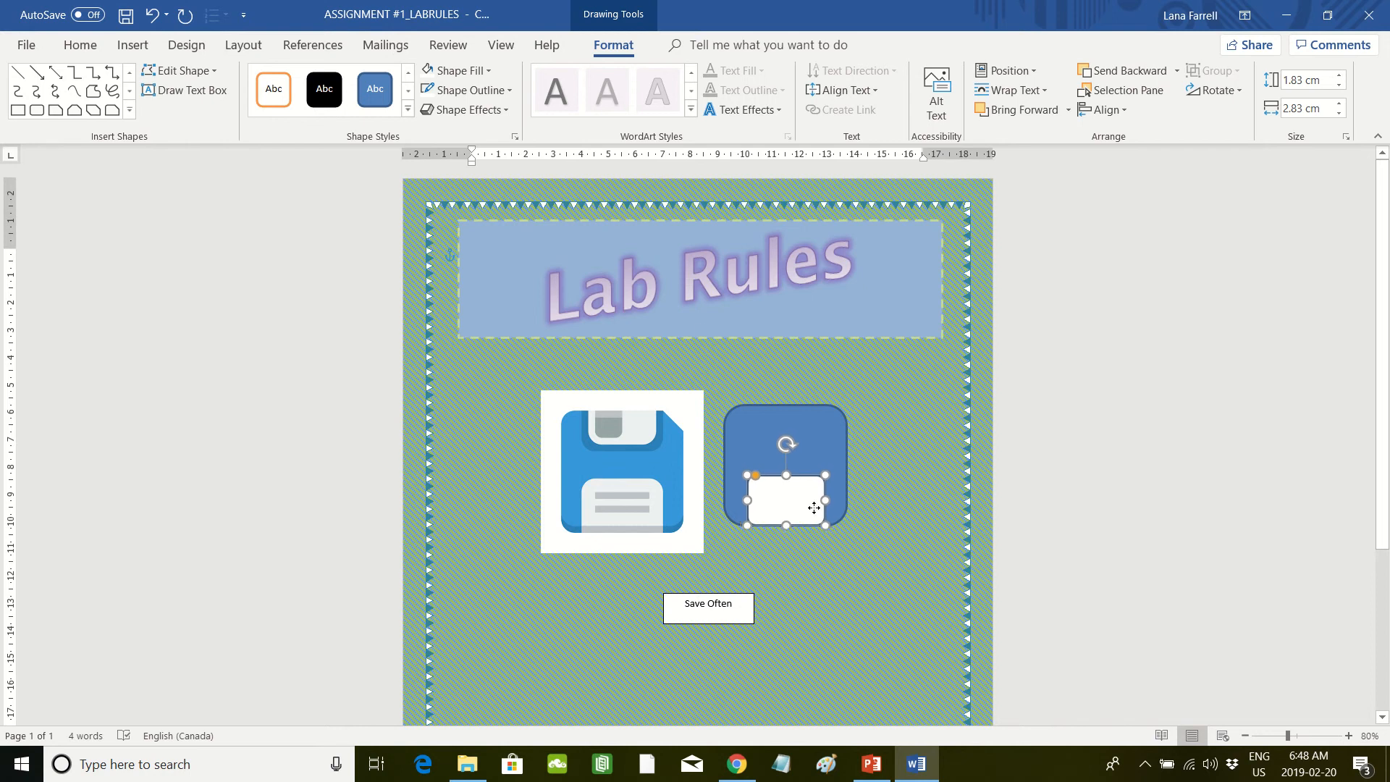
left_click(812, 452)
left_click(813, 508)
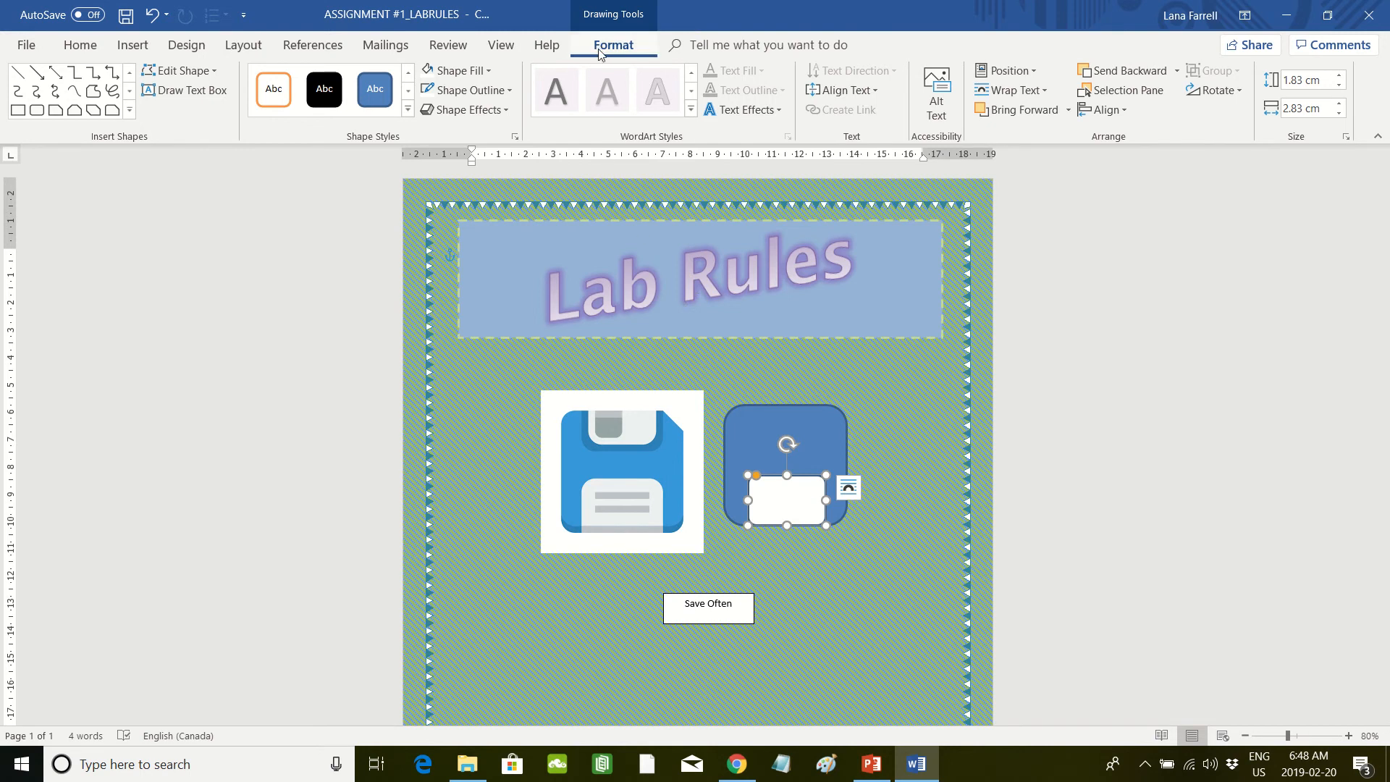
Step: Apply the first Bevel variation as a shape effect to the white label rectangle
left_click(506, 111)
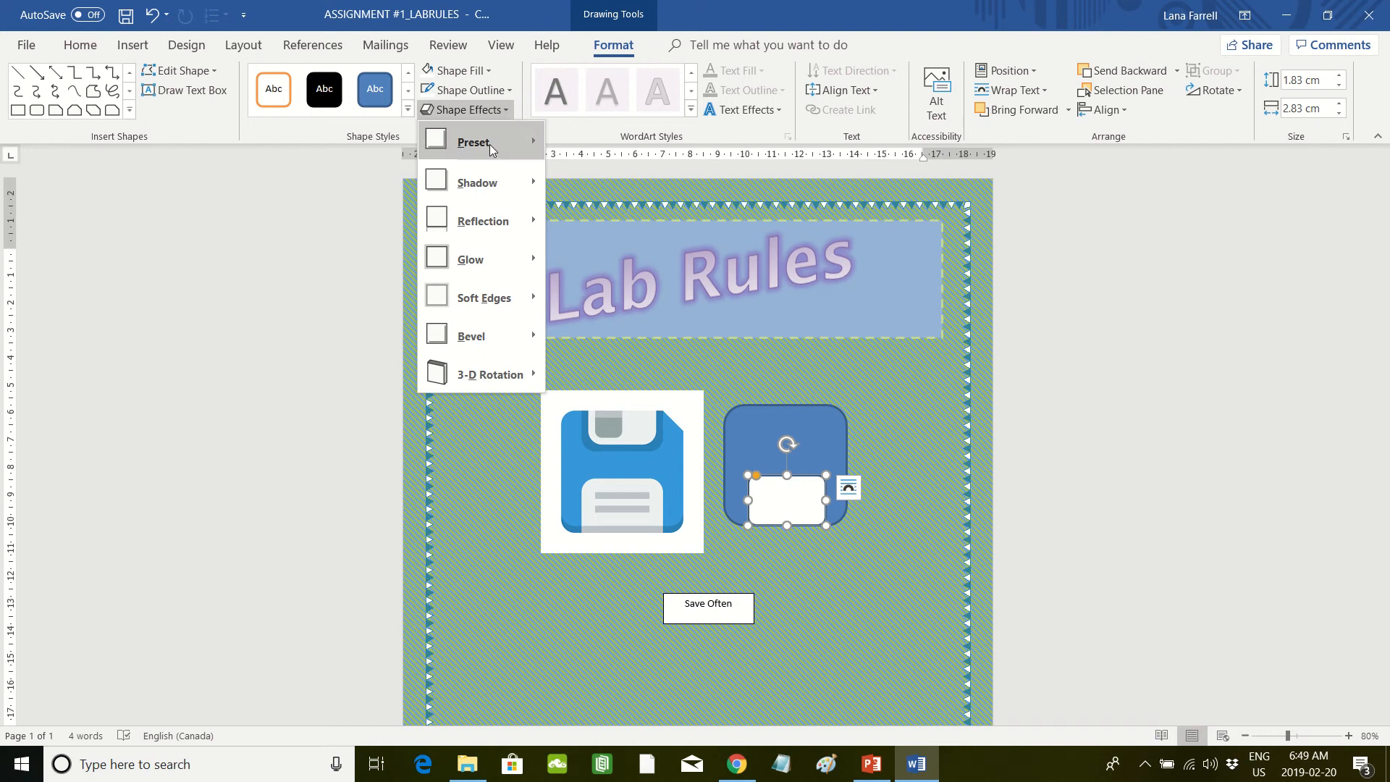
mouse_move(489, 145)
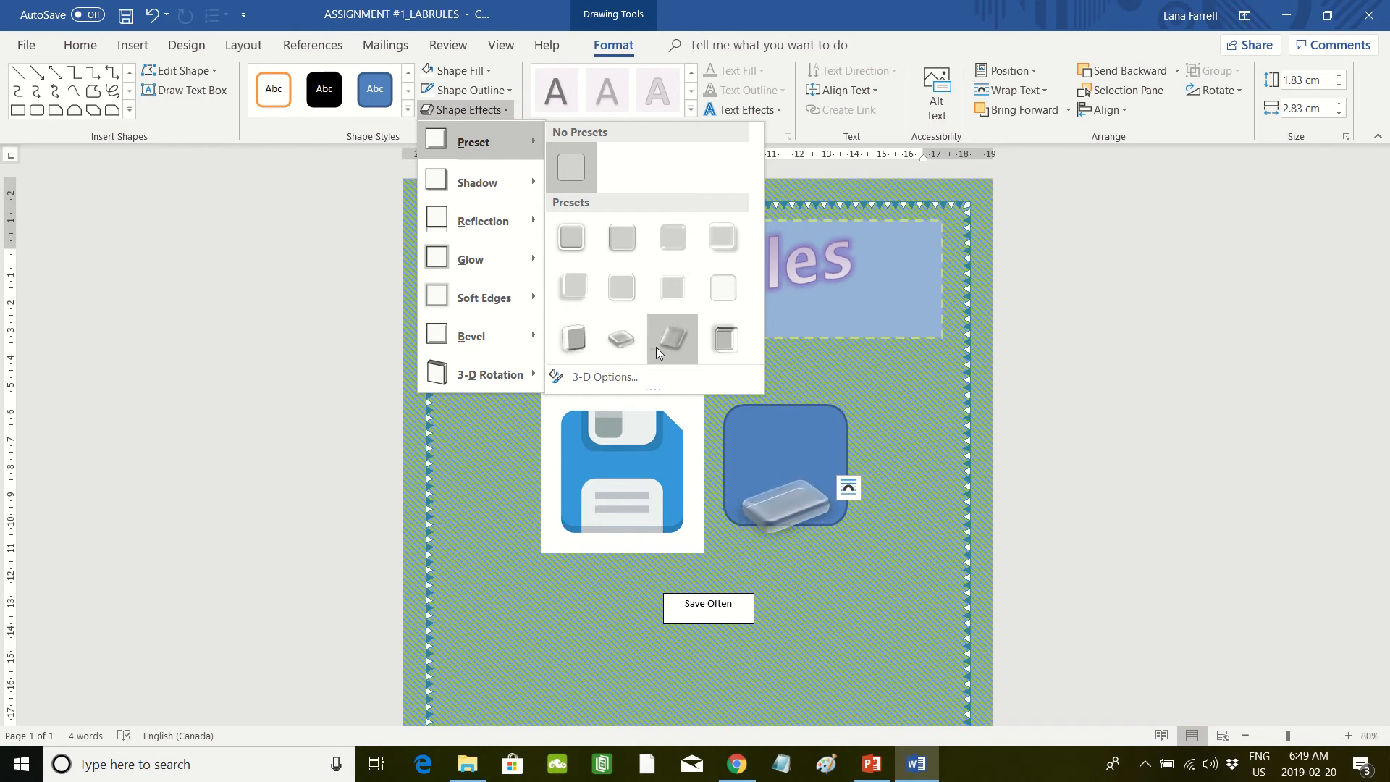
mouse_move(518, 208)
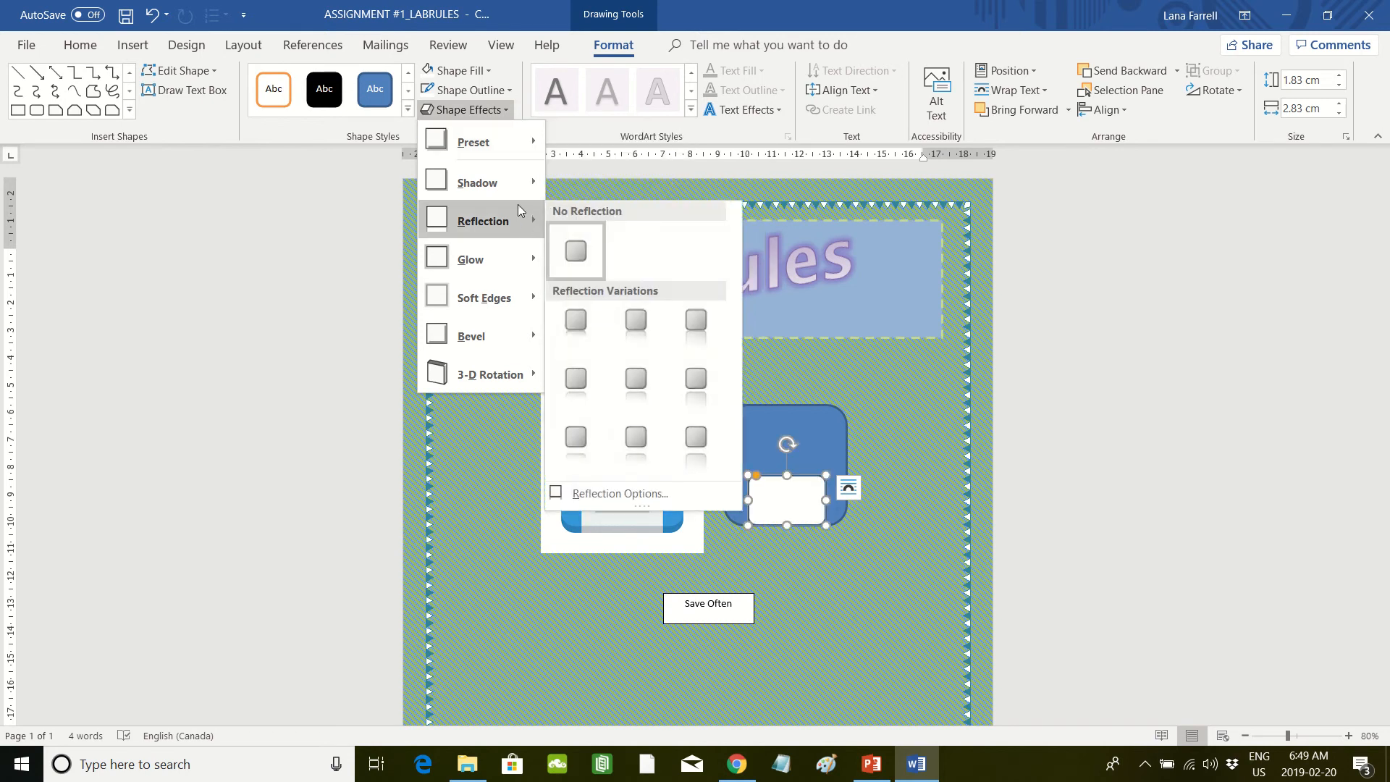
mouse_move(516, 332)
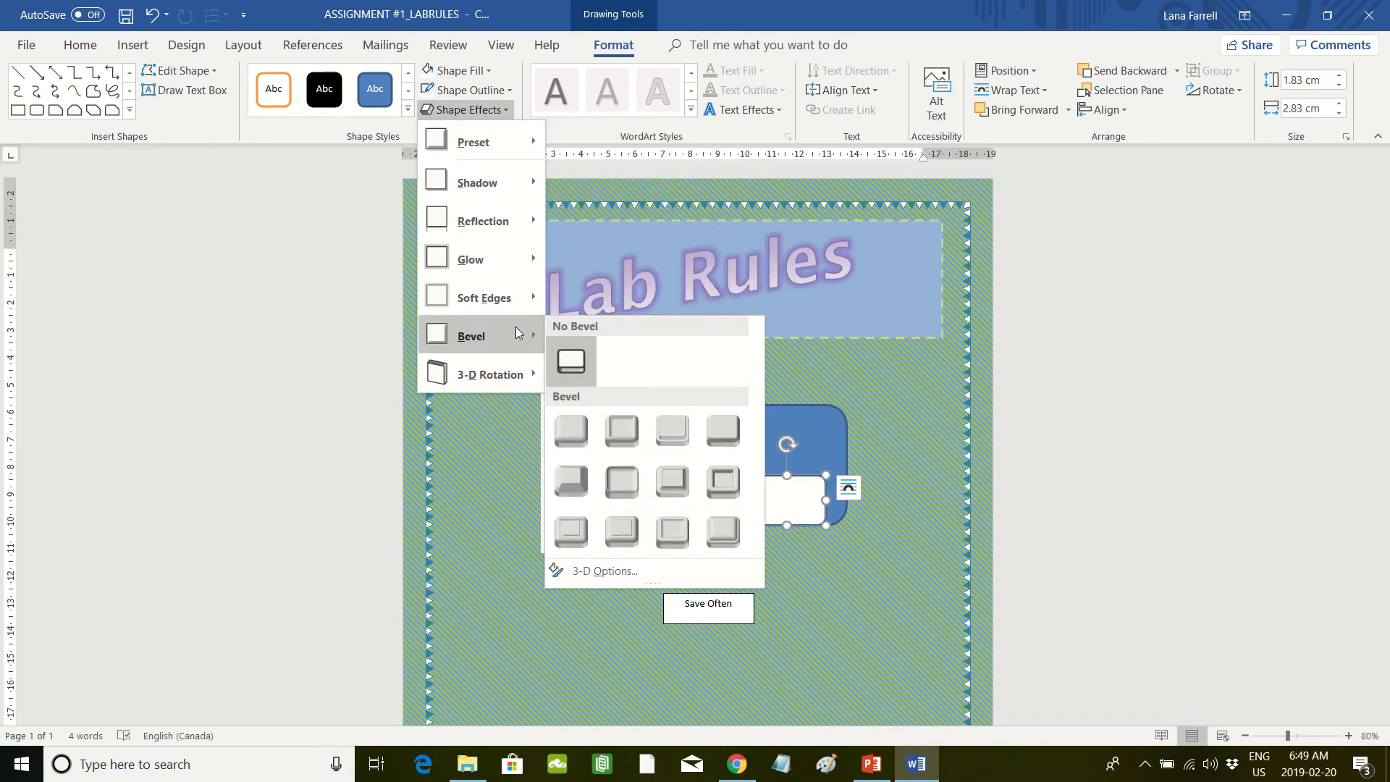
left_click(580, 431)
left_click(873, 612)
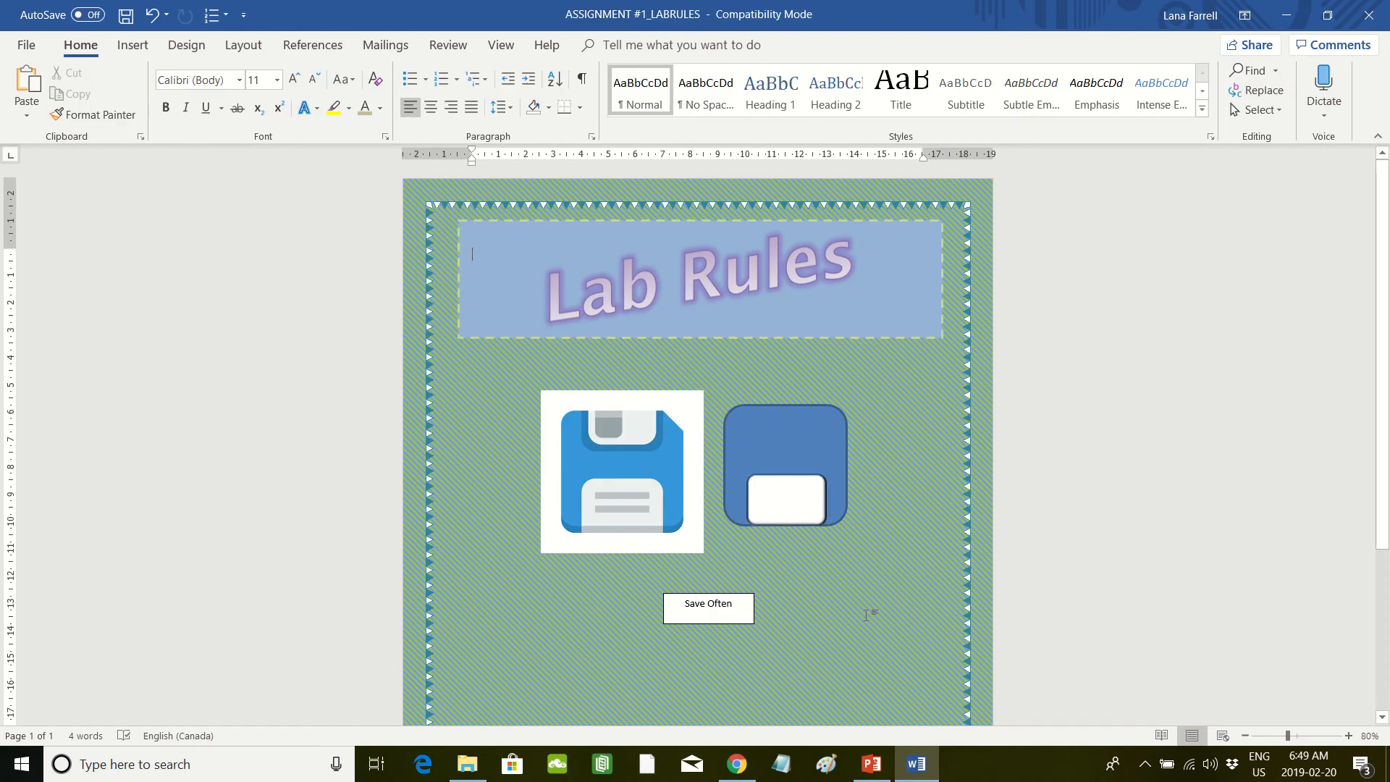
Step: Apply the first Bevel variation to the large blue rounded rectangle, and reselect the white label rectangle
left_click(832, 451)
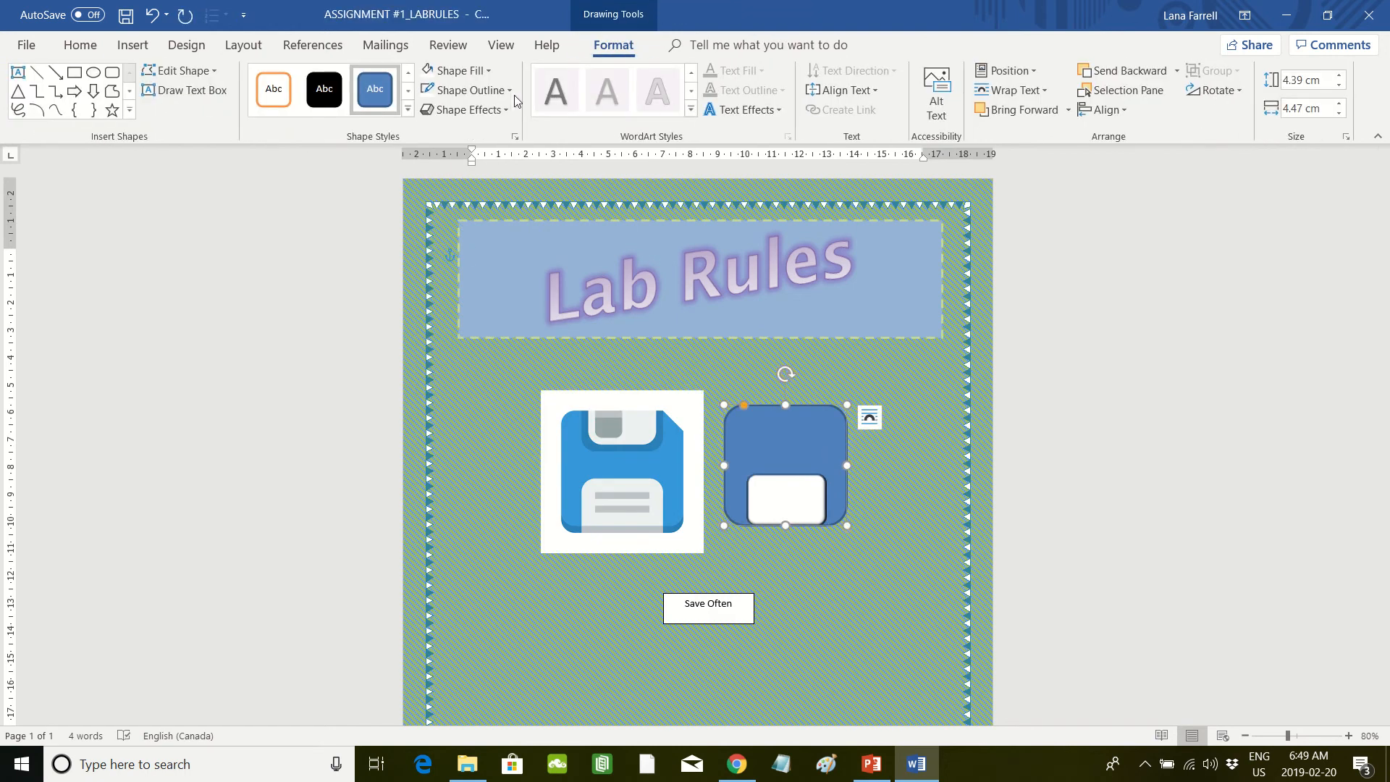
left_click(504, 110)
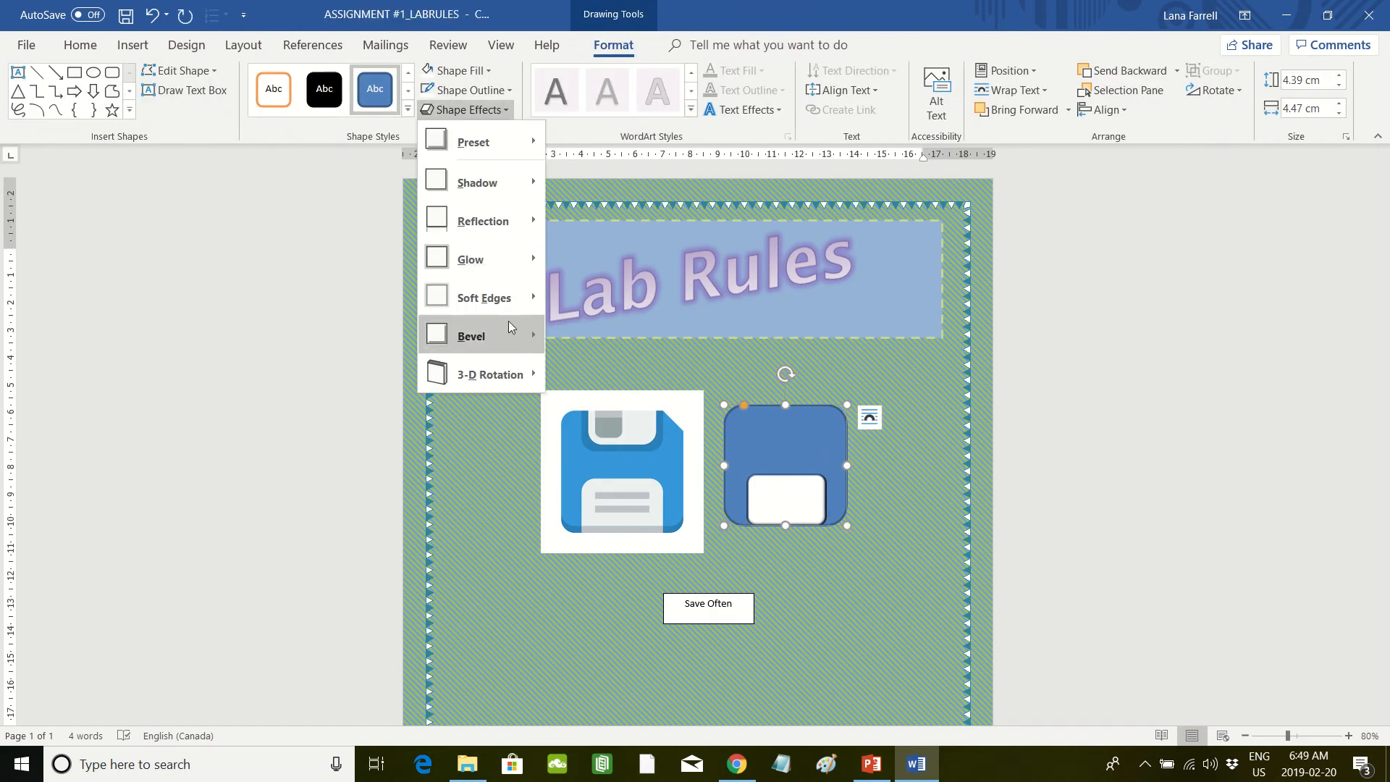
mouse_move(512, 341)
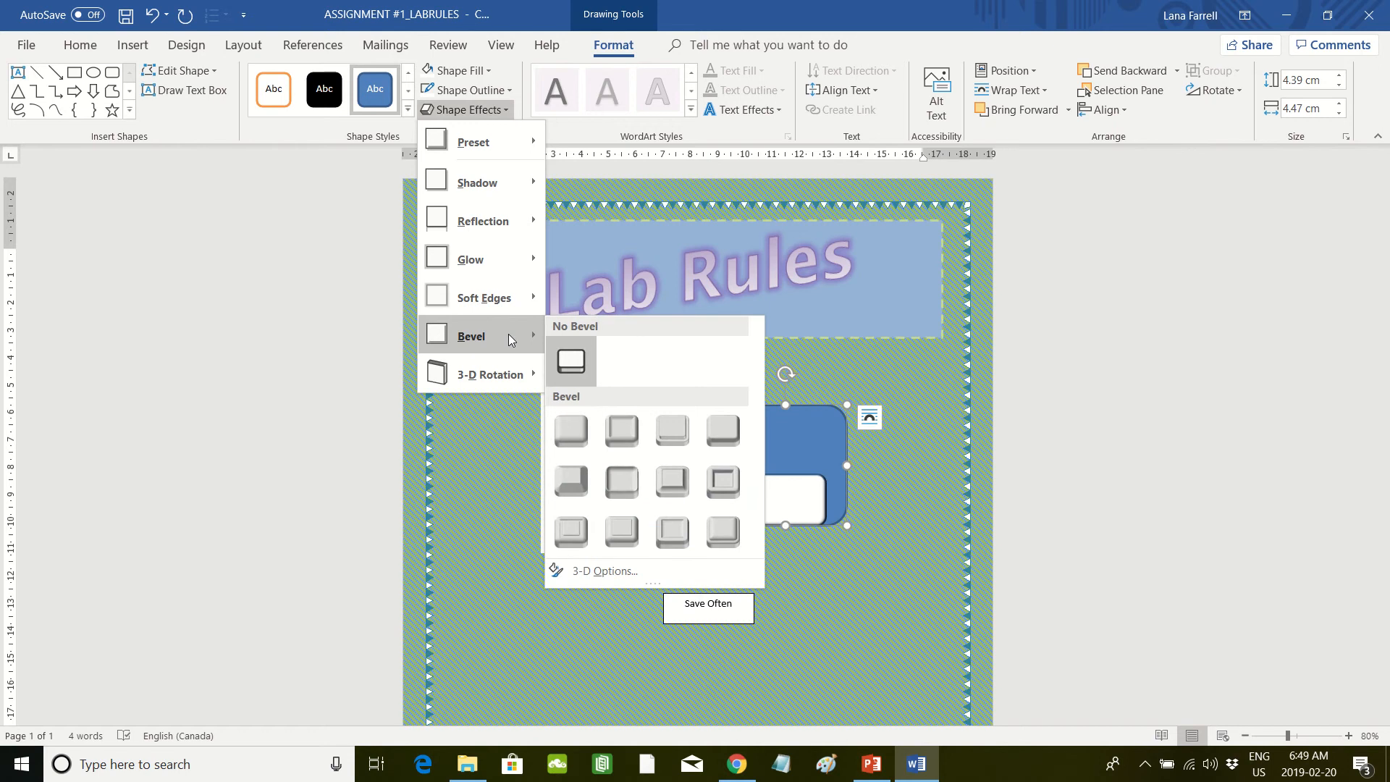
left_click(580, 430)
left_click(880, 600)
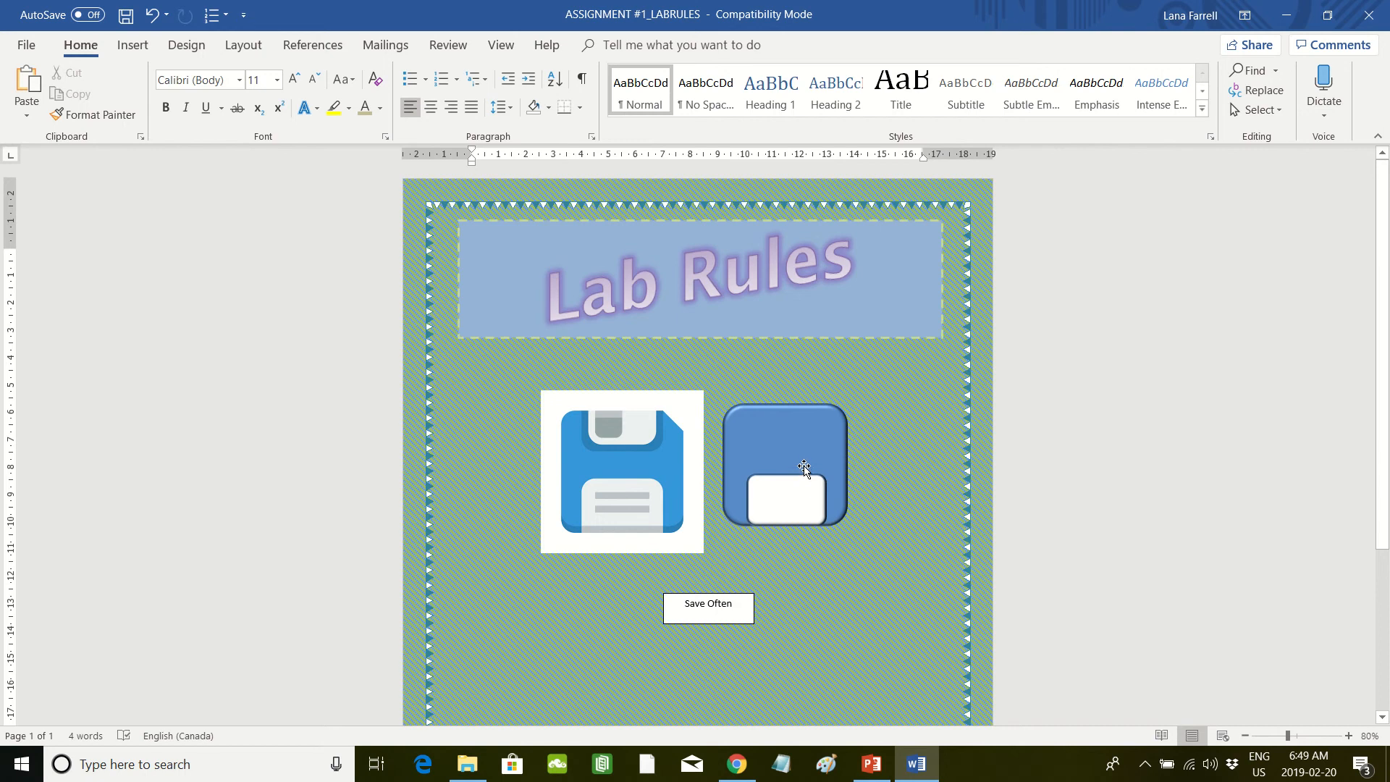
left_click(795, 513)
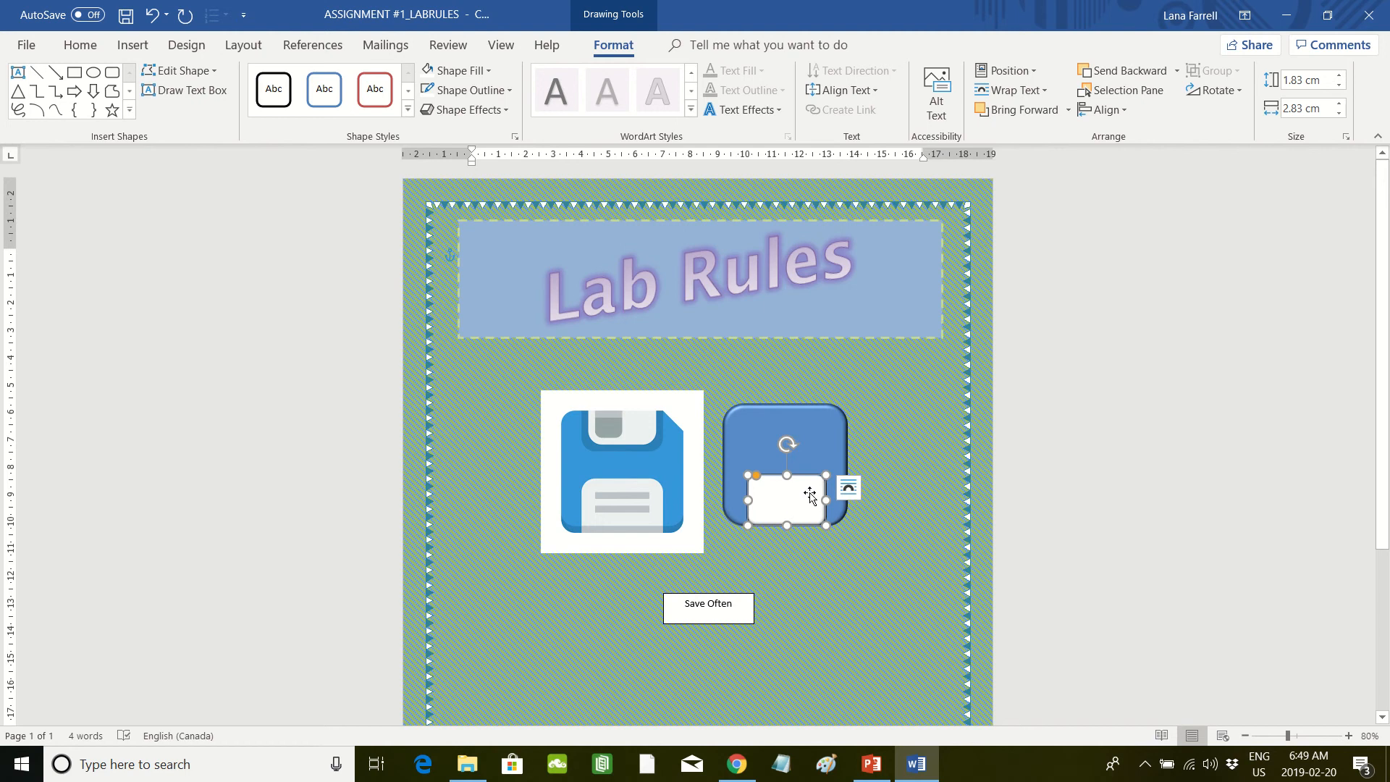